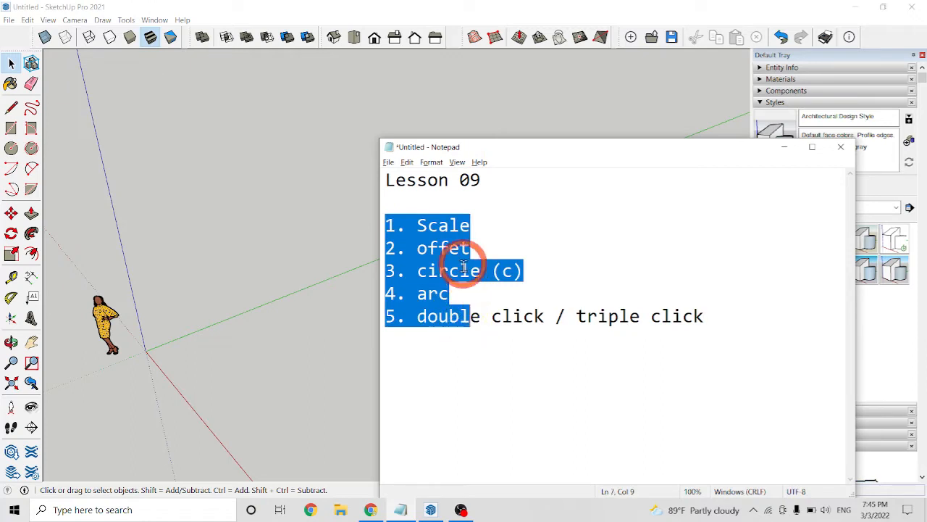
- Review the Lesson 09 topic list in the Notepad notes, from Scale through double and triple click
double_click(442, 225)
click(427, 247)
double_click(430, 247)
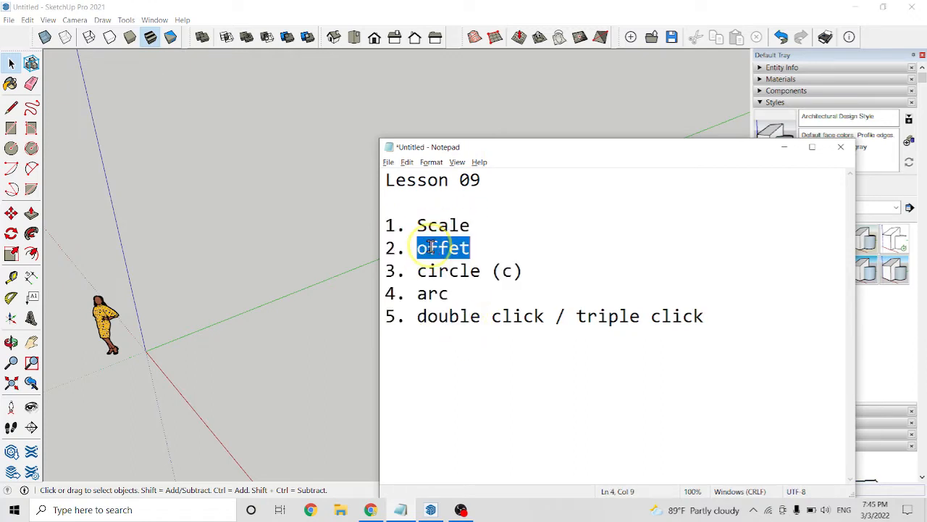
click(433, 271)
drag(420, 317, 577, 317)
drag(577, 317, 706, 321)
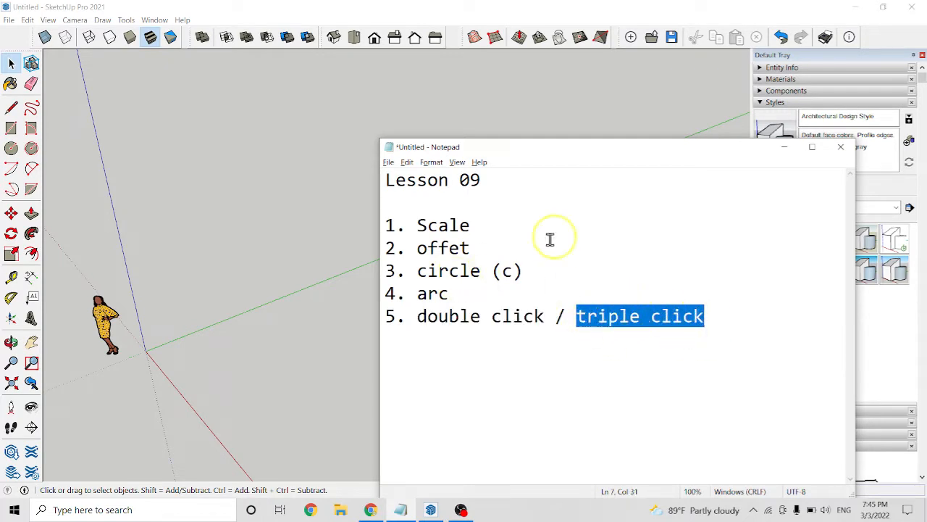
click(792, 152)
- Bring the model origin toward the middle of the view and look up the Scale topic in the lesson notes
mouse_move(385, 250)
middle_down()
mouse_move(480, 248)
mouse_move(472, 337)
middle_up()
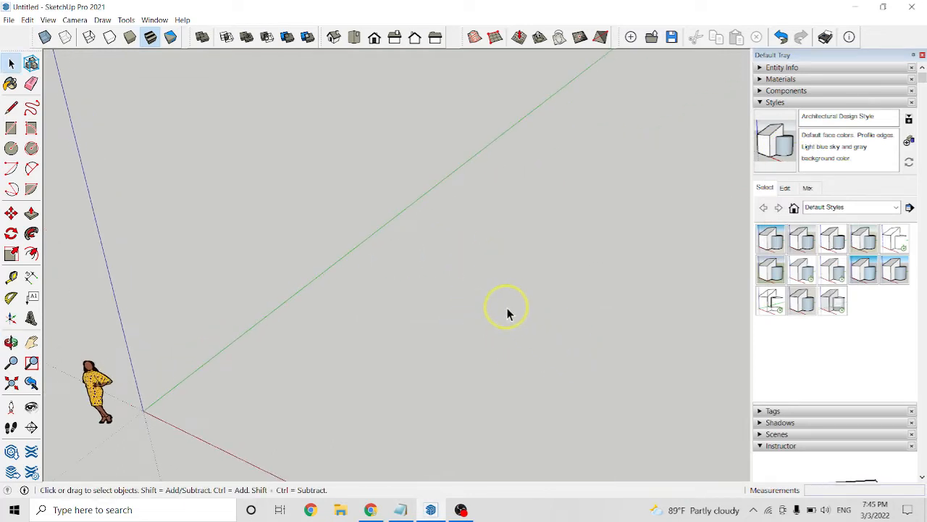
scroll(507, 313, down, 3)
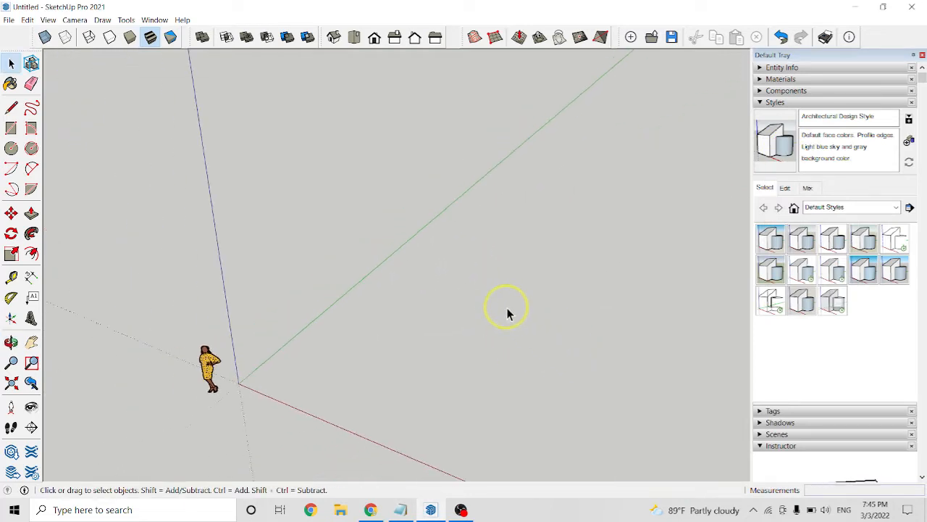
click(31, 342)
drag(387, 377, 421, 275)
key(space)
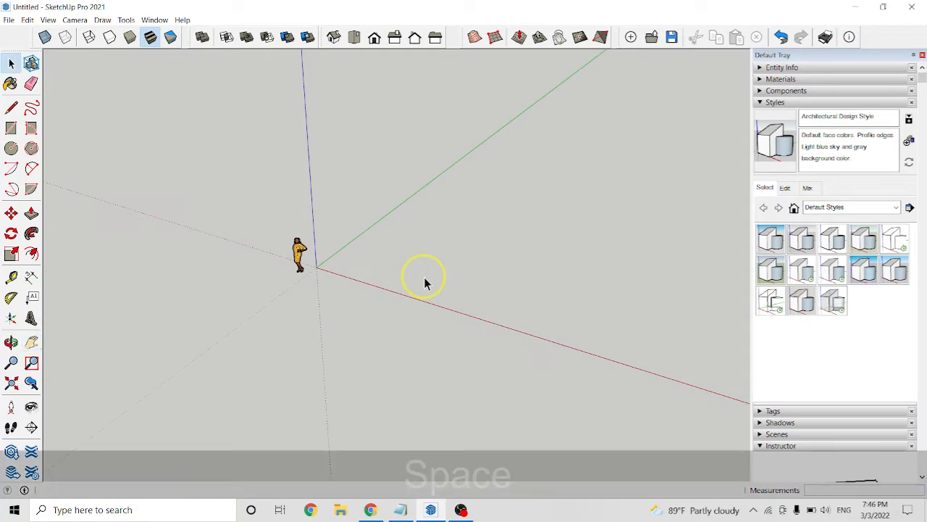
middle_drag(425, 254, 435, 250)
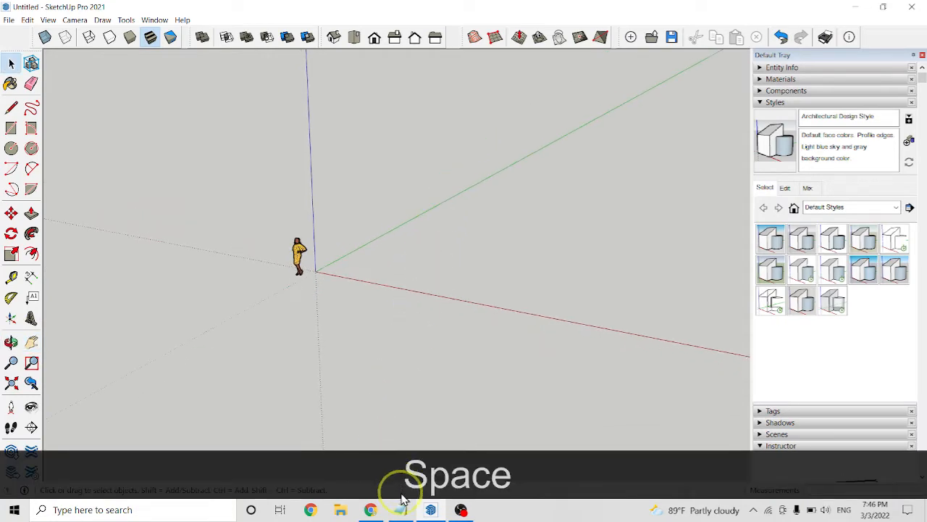
click(402, 504)
double_click(442, 225)
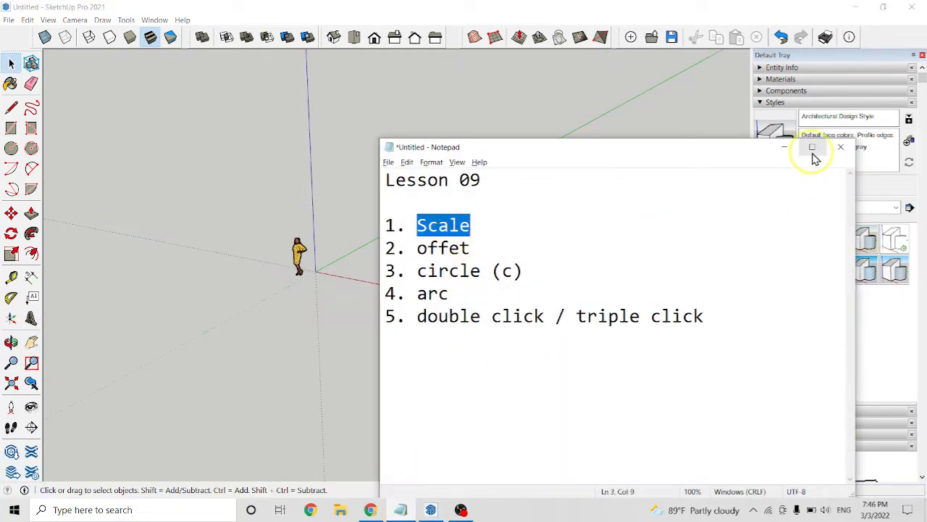
click(783, 149)
- Draw a rectangle on the ground beside the red axis and pull it up into a solid box
key(r)
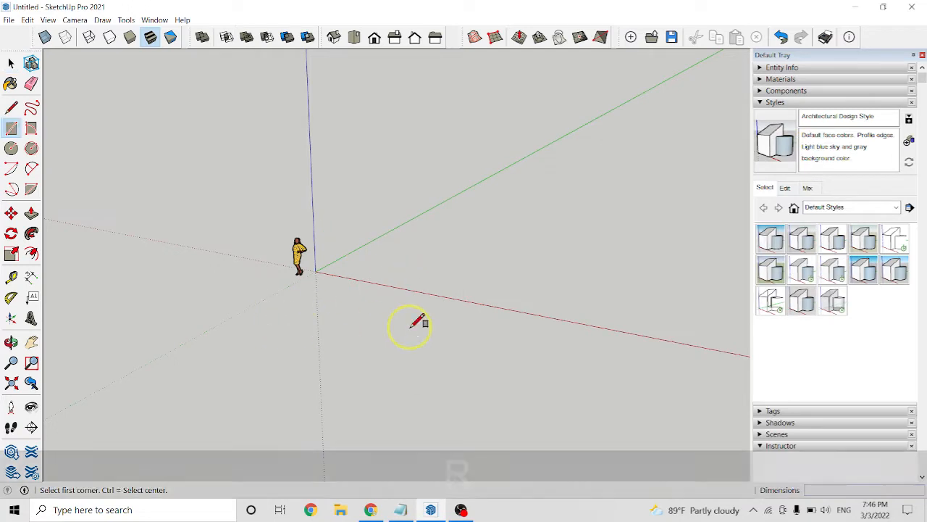
click(437, 294)
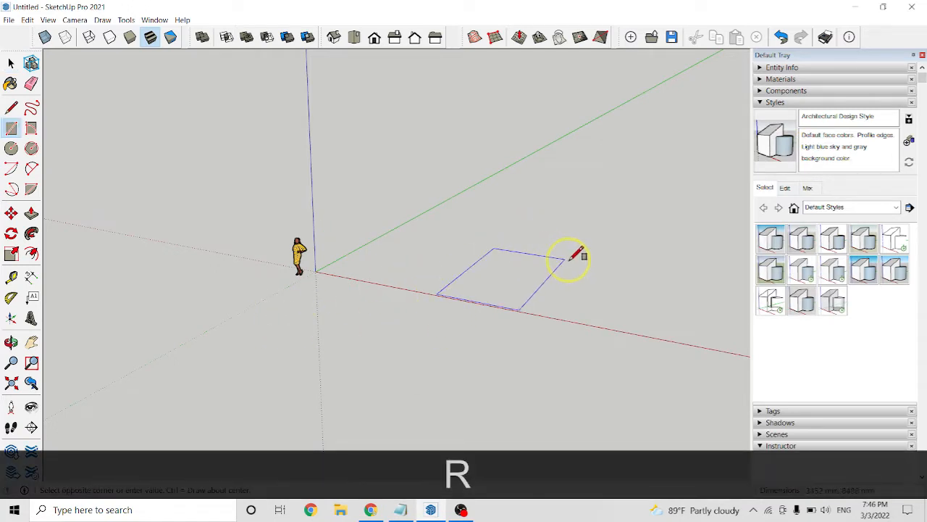
click(604, 239)
key(p)
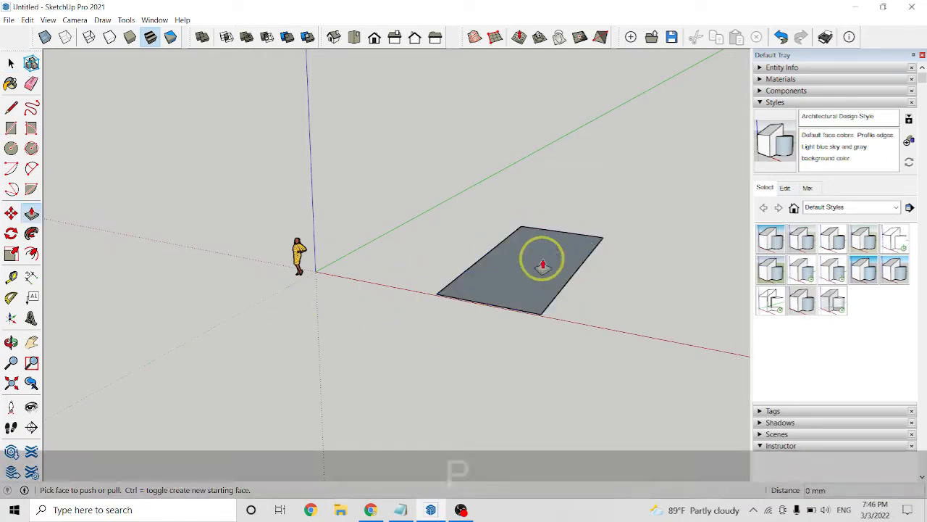
drag(543, 263, 534, 153)
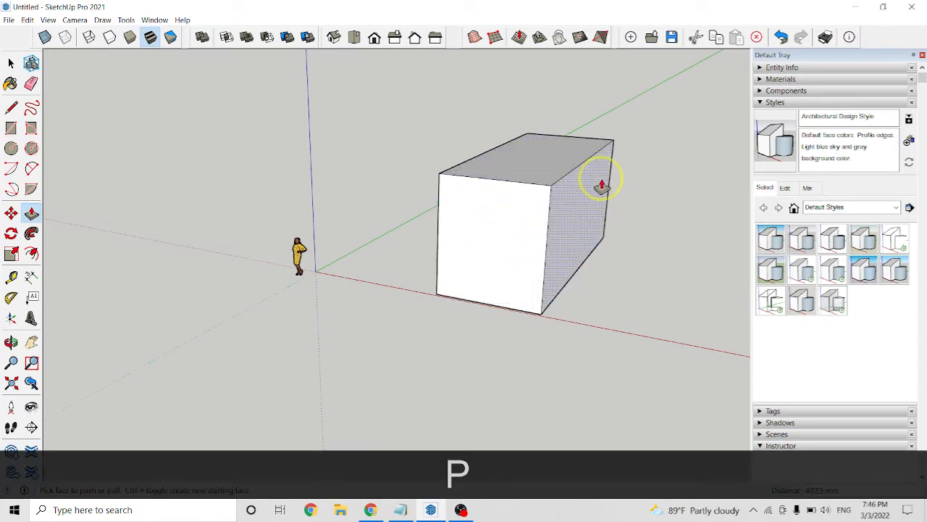
key(space)
middle_drag(607, 197, 586, 187)
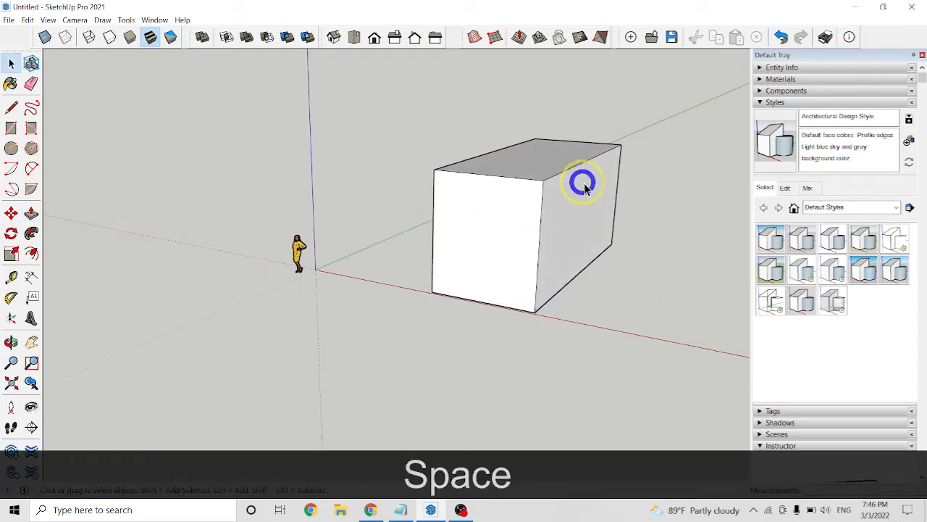
- Check the Scale topic in the notes, then select the whole box for the Scale tool
click(400, 510)
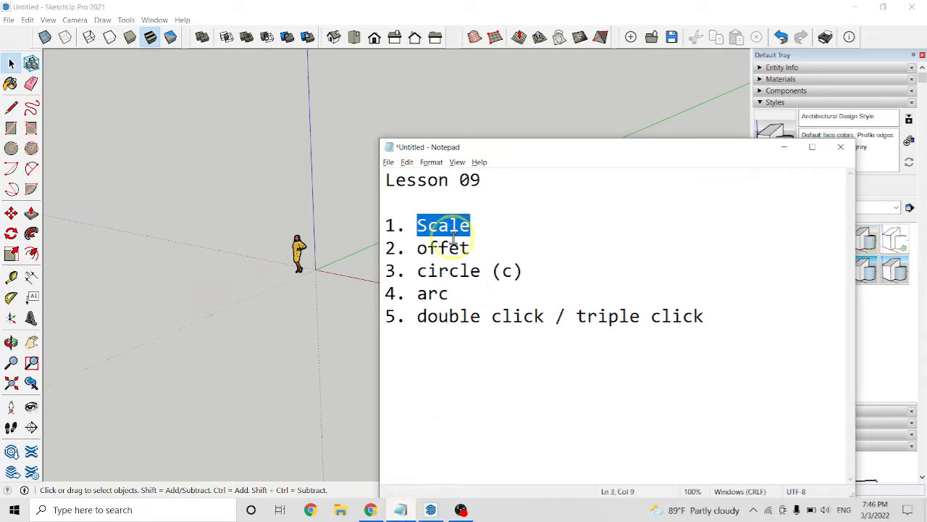
click(784, 148)
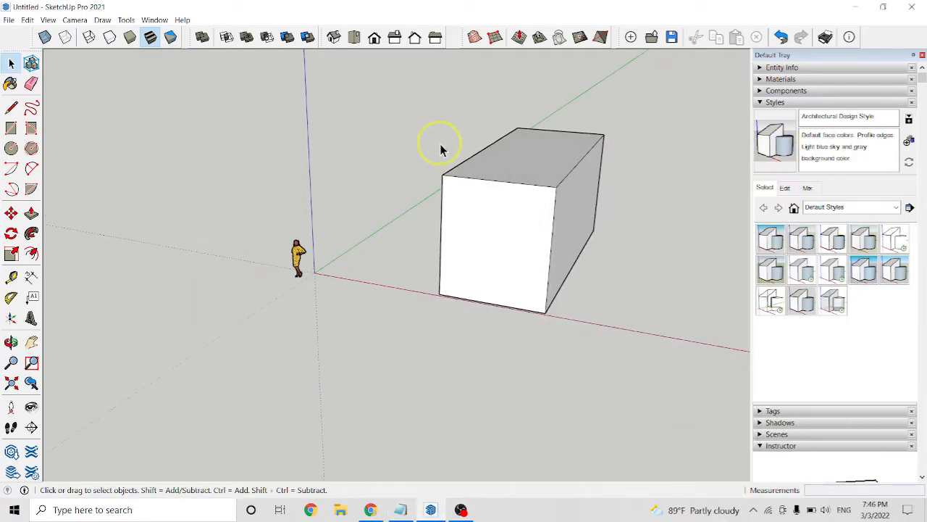
drag(474, 210, 613, 326)
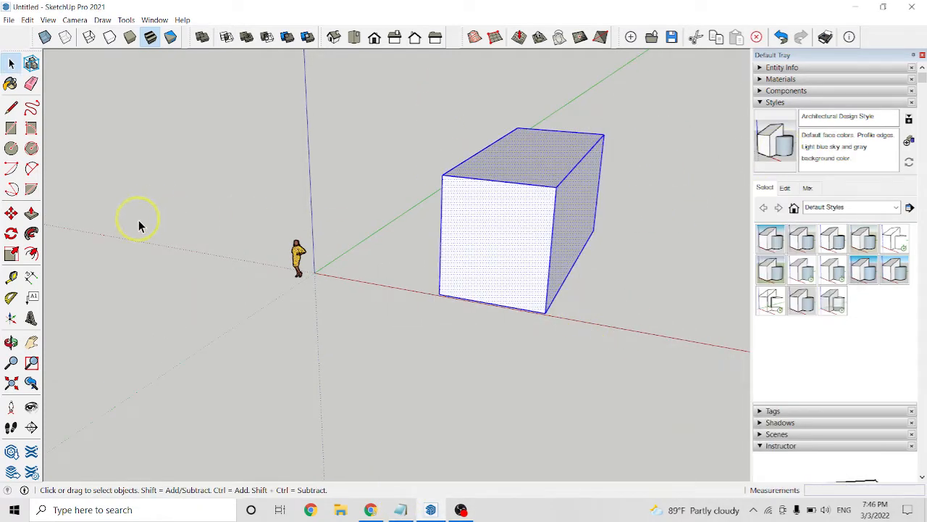
click(12, 254)
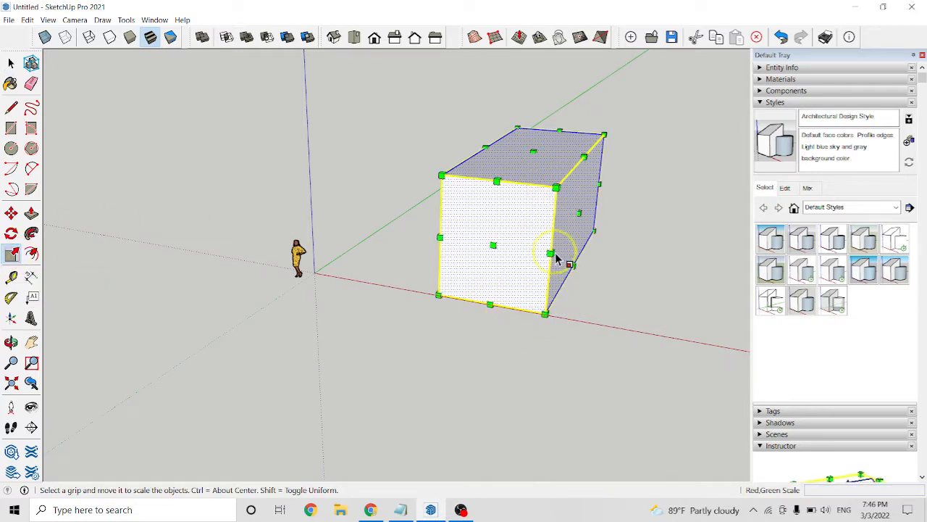
- Try Red,Green scaling from the grips on both front vertical edges, stretching the first to 2.00,1.00, and undo each attempt
drag(551, 255, 673, 275)
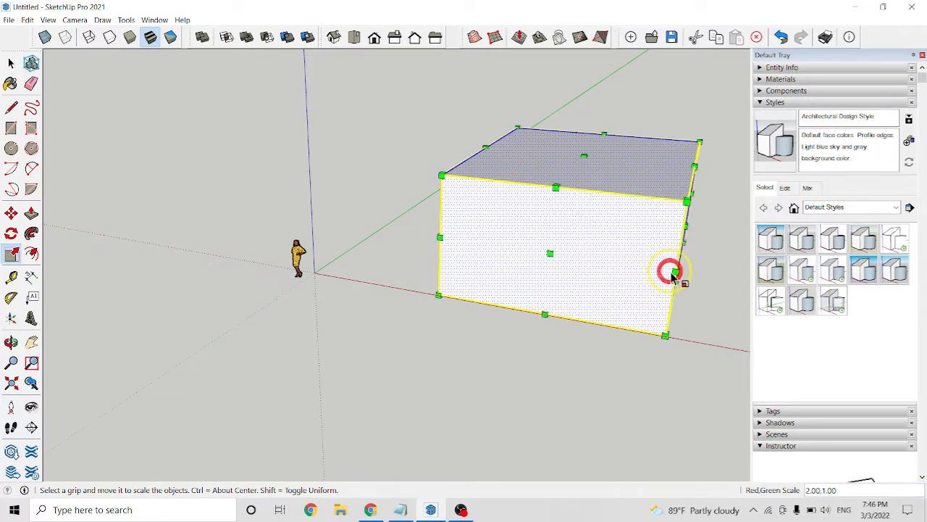
key(ctrl+z)
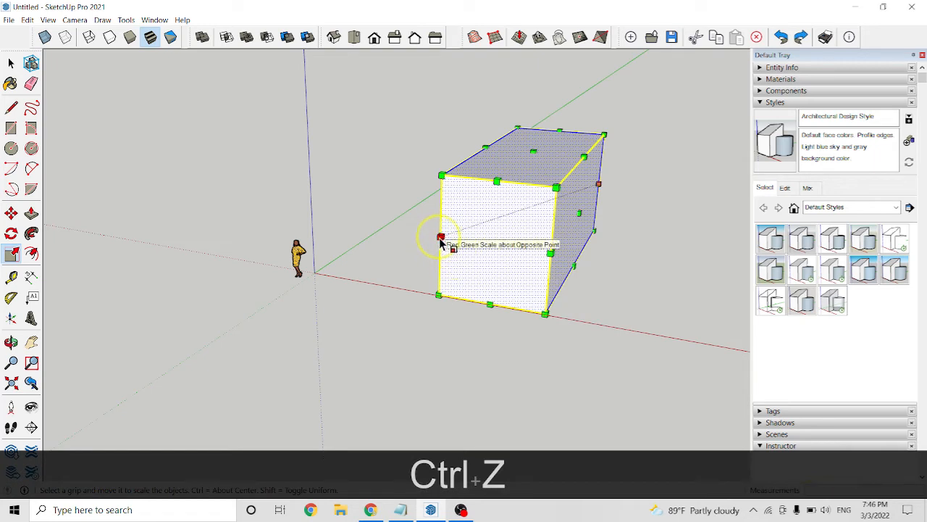
drag(440, 239, 341, 232)
key(ctrl+z)
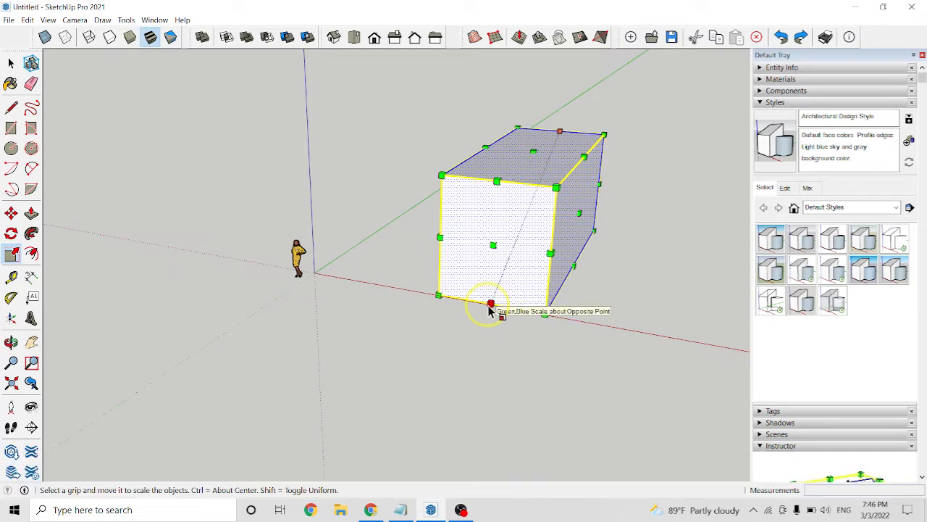
- Try Green,Blue scaling from the lower front edge grip to 1.00,2.25 and from the upper front edge grip, undoing each attempt
drag(491, 310, 487, 436)
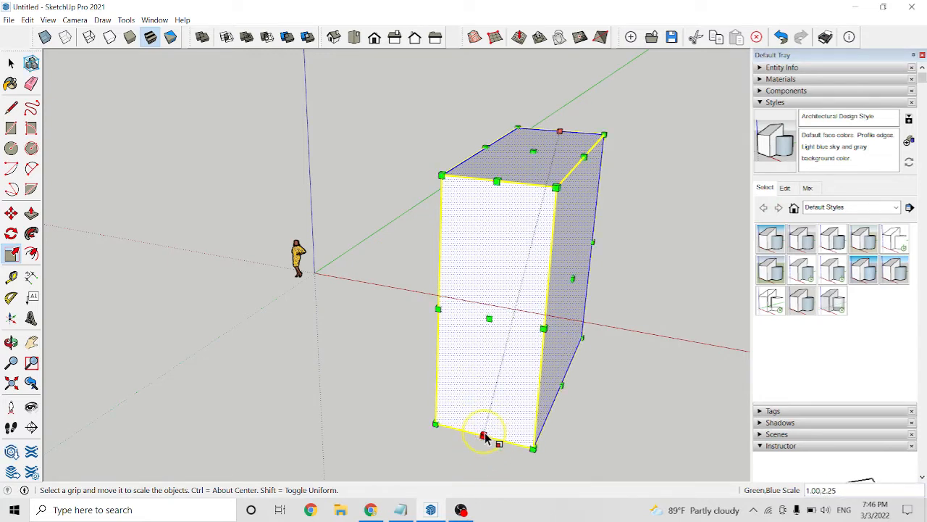
key(ctrl+z)
mouse_move(499, 186)
mouse_down()
mouse_move(522, 95)
mouse_move(497, 118)
mouse_move(495, 40)
mouse_move(482, 176)
mouse_move(503, 149)
mouse_move(511, 162)
mouse_move(506, 138)
mouse_move(505, 186)
mouse_move(520, 115)
mouse_move(506, 189)
mouse_move(507, 161)
mouse_move(507, 176)
mouse_up()
key(ctrl+z)
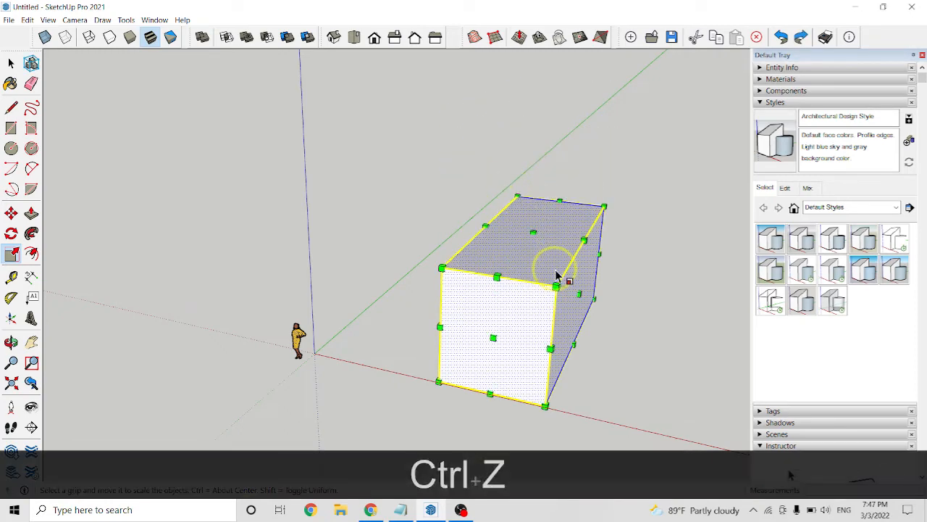
- Try uniform scaling from the box's upper front corner grips, enlarging it to about 1.73, and undo the enlargement
drag(556, 287, 587, 262)
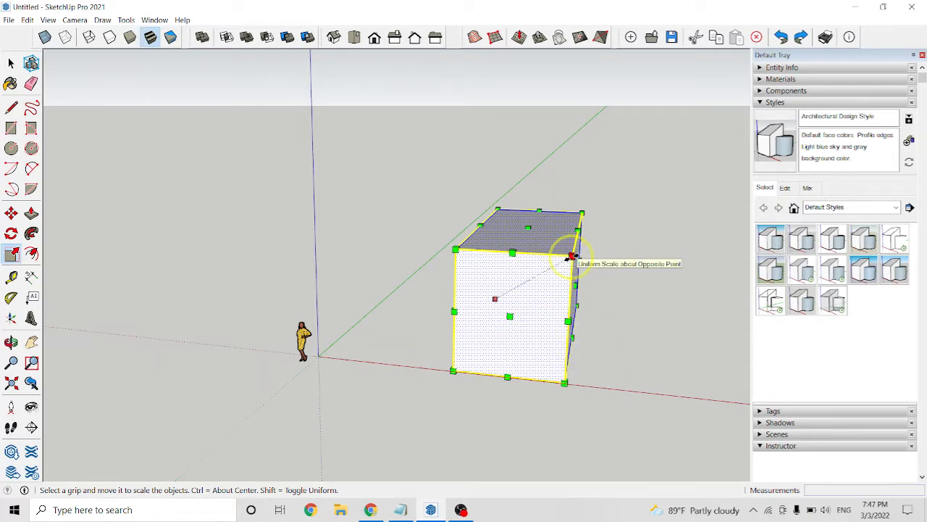
mouse_move(573, 256)
mouse_down()
mouse_move(684, 210)
mouse_move(573, 256)
mouse_up()
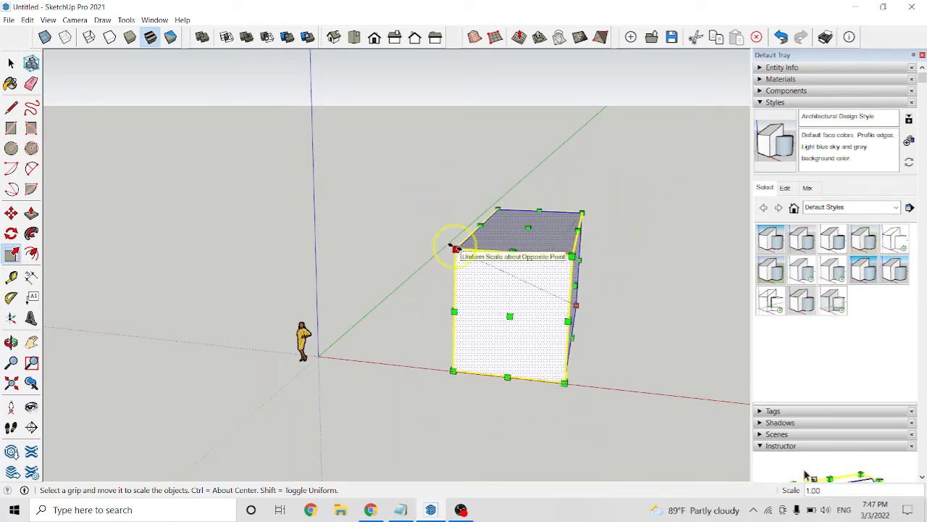
drag(455, 248, 476, 250)
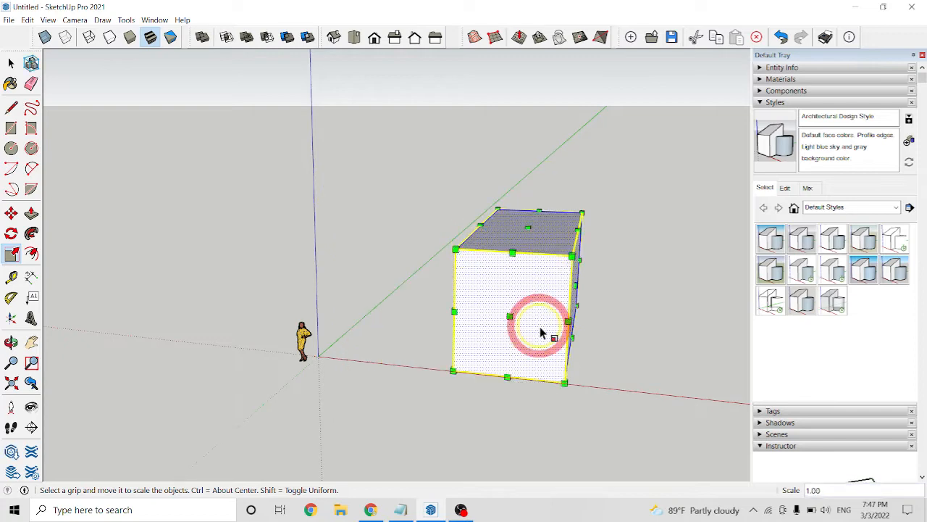
drag(580, 262, 705, 195)
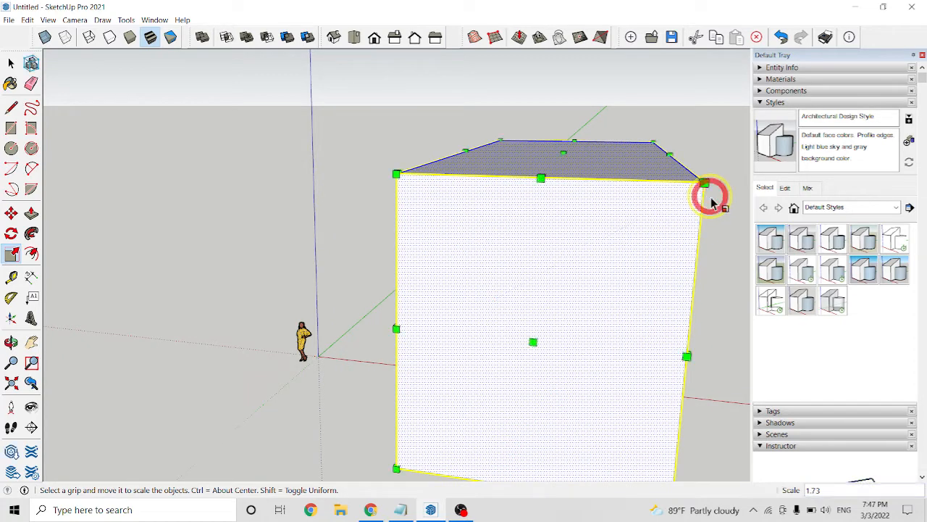
click(840, 509)
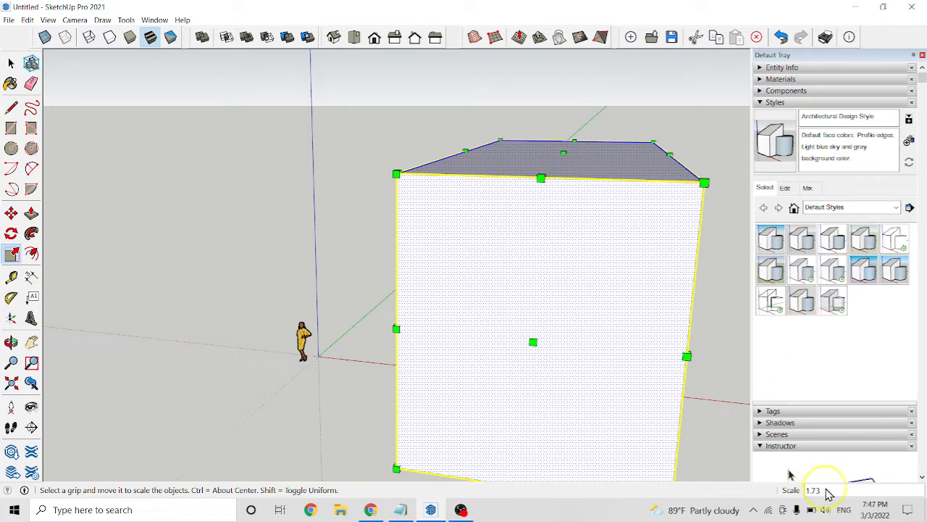
key(ctrl+z)
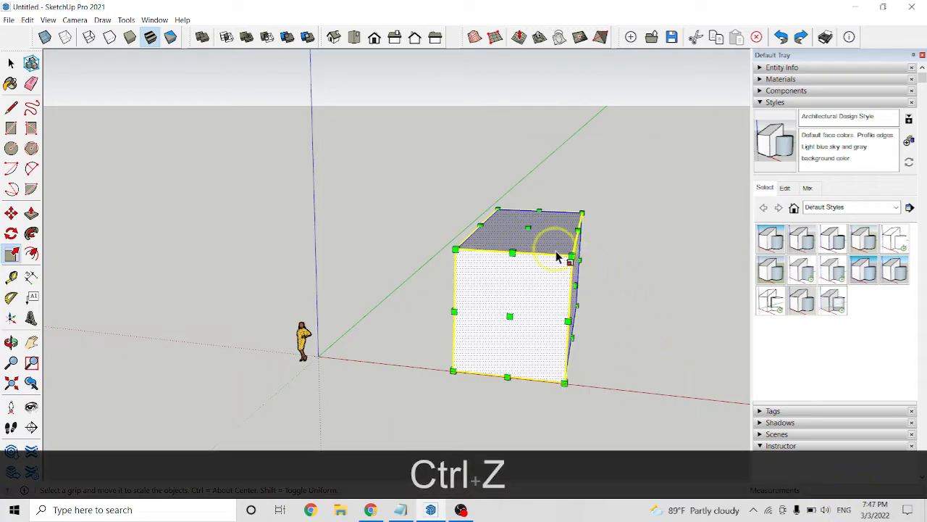
- Try scaling the box uniformly from its upper front corner with an entered factor of 5, and undo it
drag(572, 256, 630, 229)
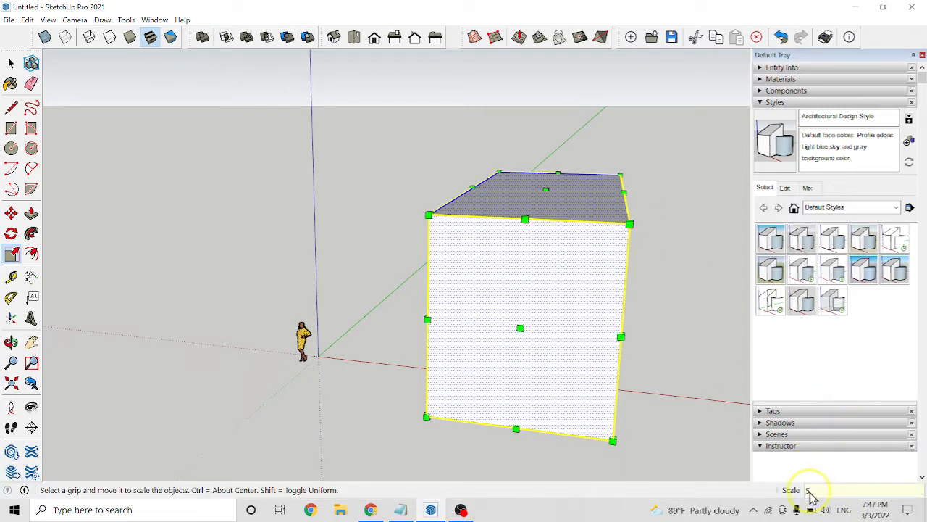
key(Return)
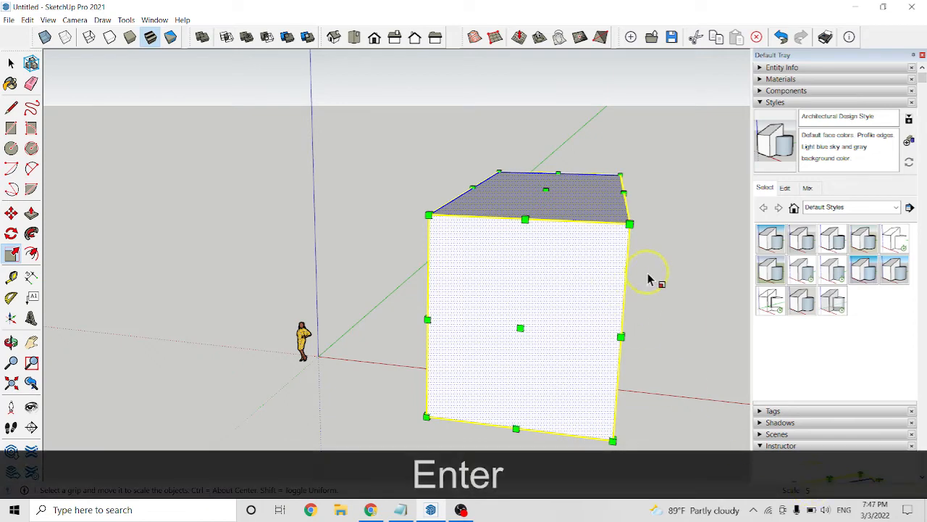
middle_drag(654, 271, 576, 268)
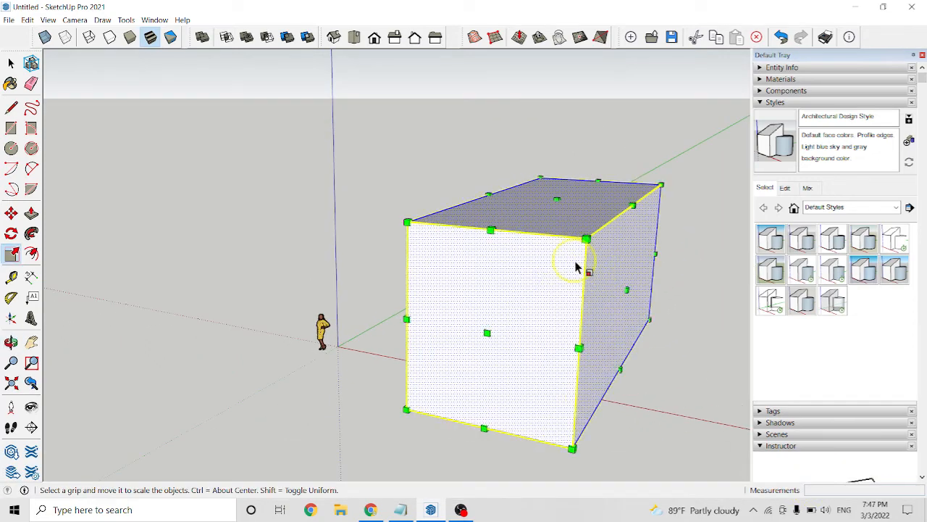
key(ctrl+z)
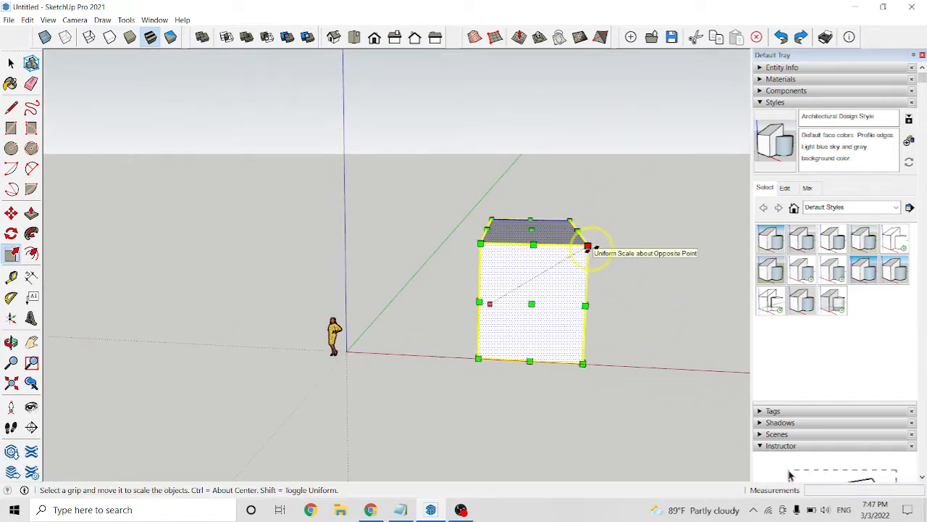
- Scale the box uniformly from its upper front corner by a factor of 10
drag(584, 244, 652, 206)
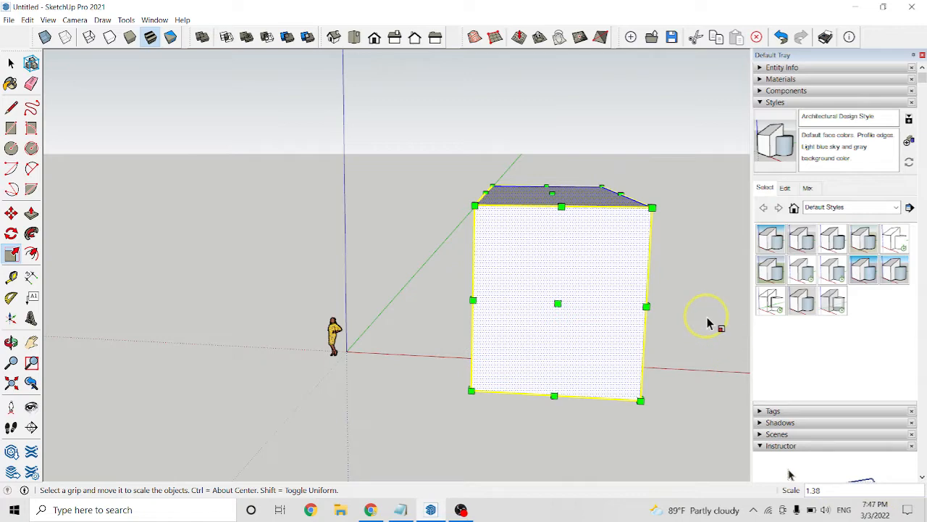
text(10)
key(Return)
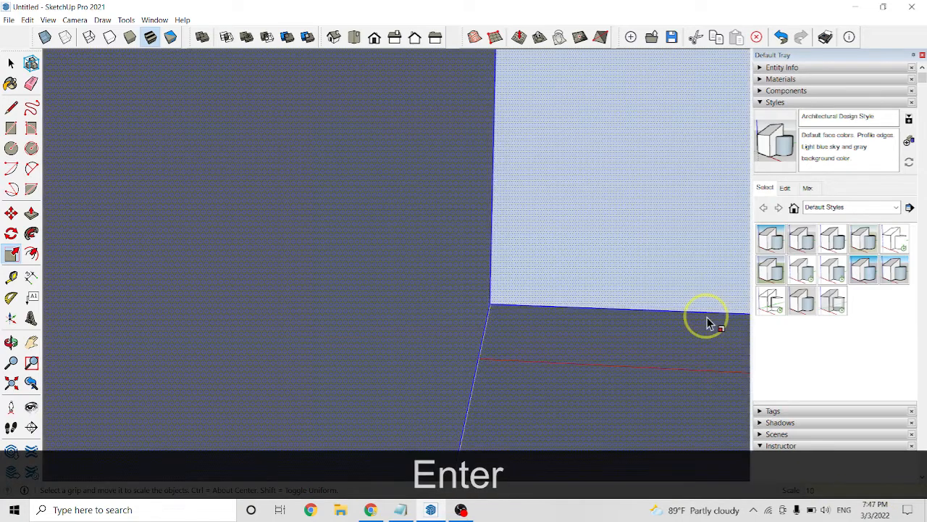
scroll(652, 292, down, 5)
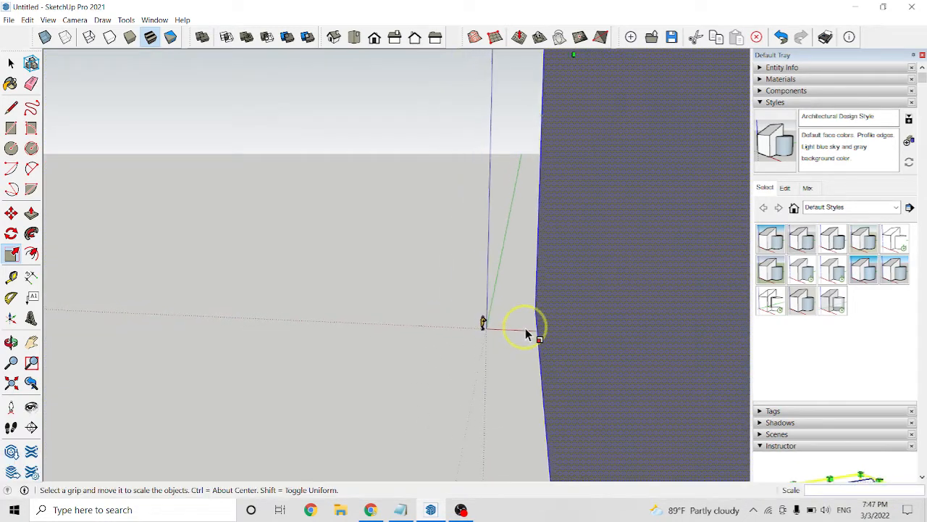
scroll(590, 308, down, 6)
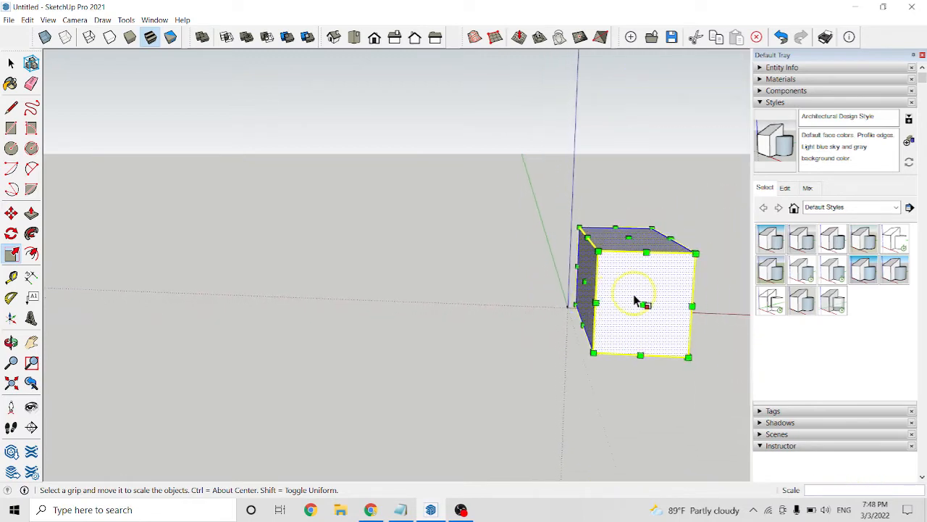
- Undo the tenfold scaling of the box and leave the Scale tool
middle_drag(635, 300, 611, 310)
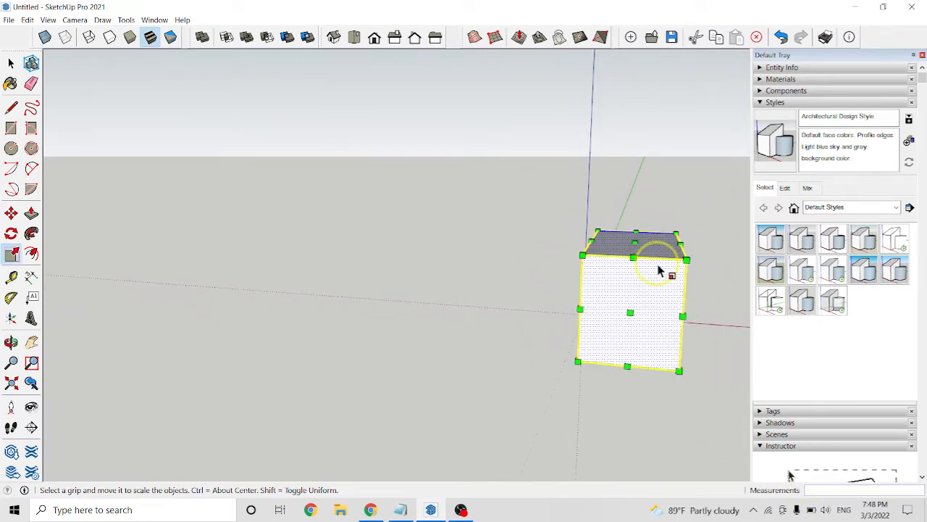
key(ctrl+z)
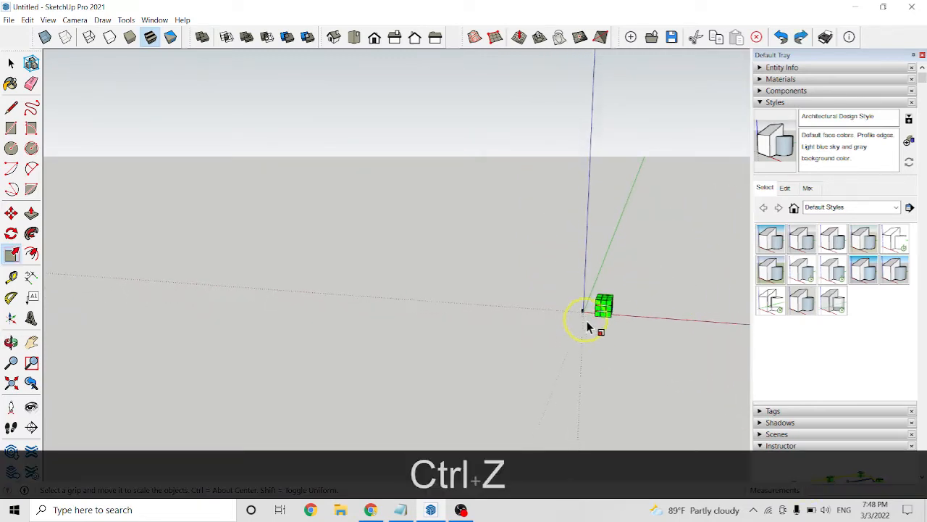
scroll(679, 310, up, 2)
scroll(679, 311, up, 4)
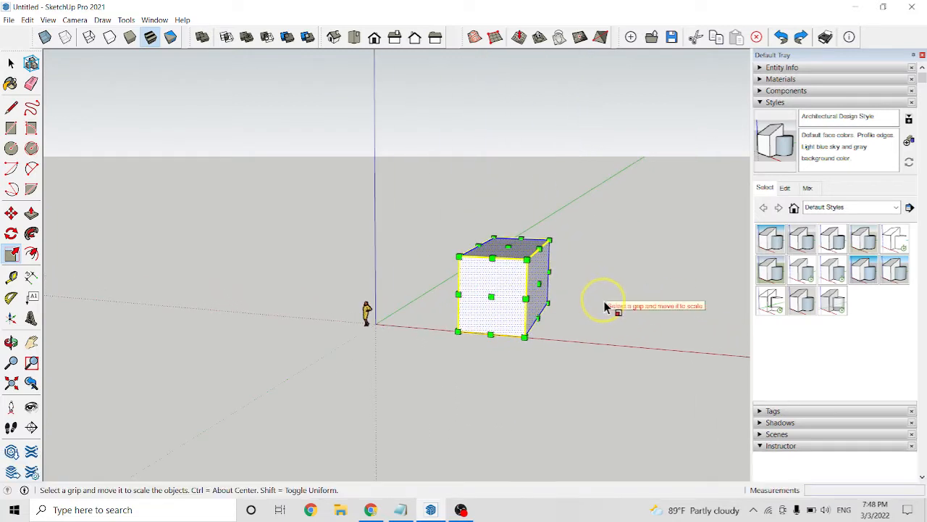
key(space)
middle_drag(543, 298, 548, 332)
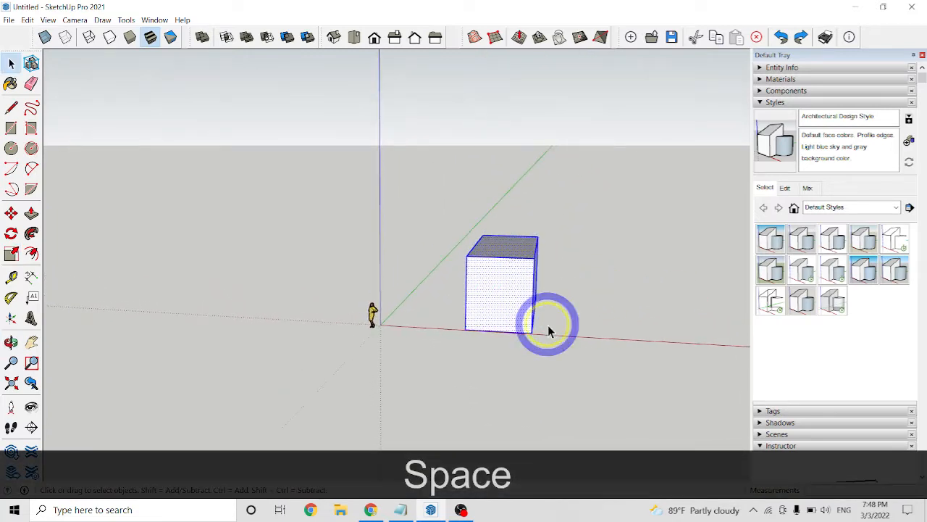
scroll(538, 312, up, 3)
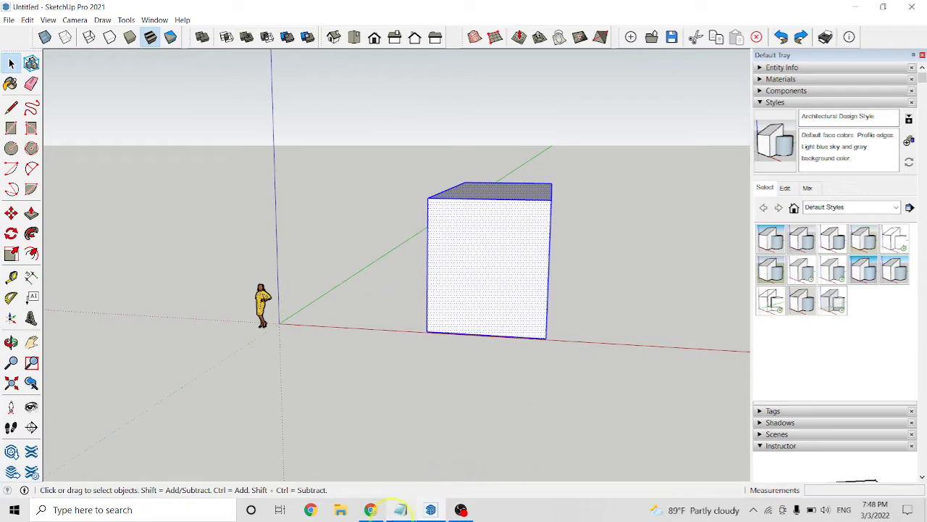
- Switch to the lesson outline in Notepad, highlight the offset item, and return to the model in SketchUp
click(401, 509)
double_click(452, 247)
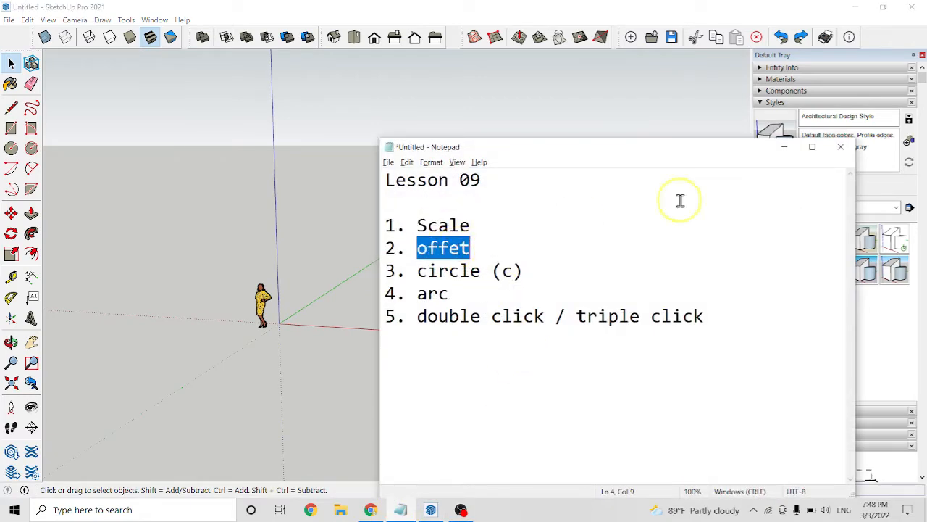
click(788, 150)
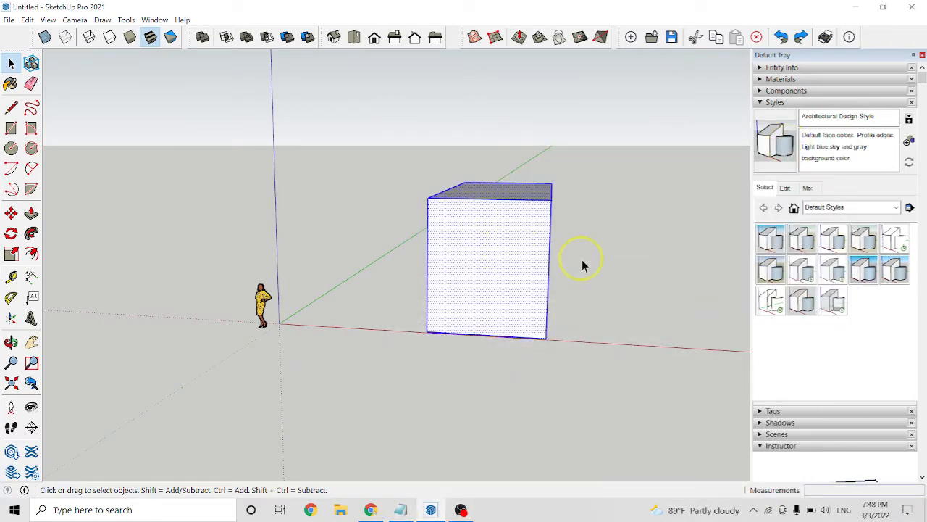
- Clear the selection, then select the box's front face and its long upper edge one after the other
click(626, 258)
scroll(527, 282, up, 3)
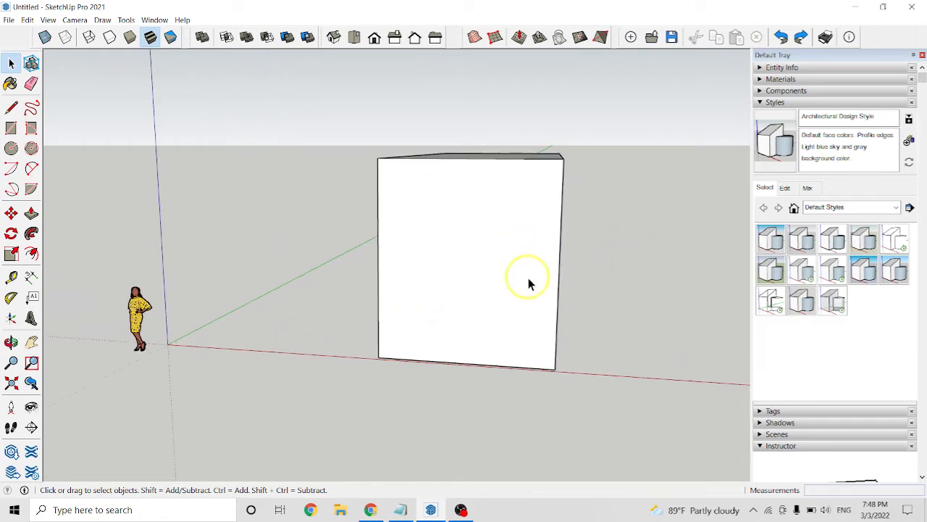
click(523, 366)
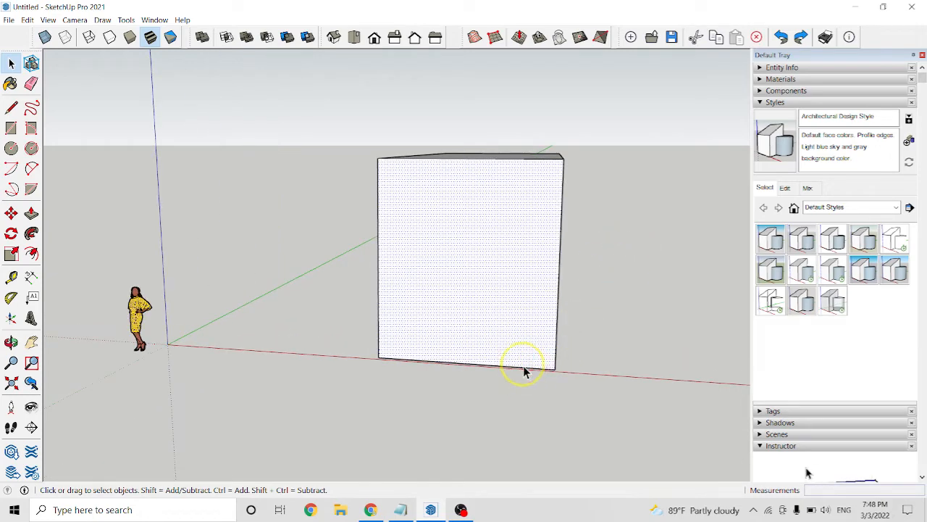
middle_drag(525, 371, 543, 304)
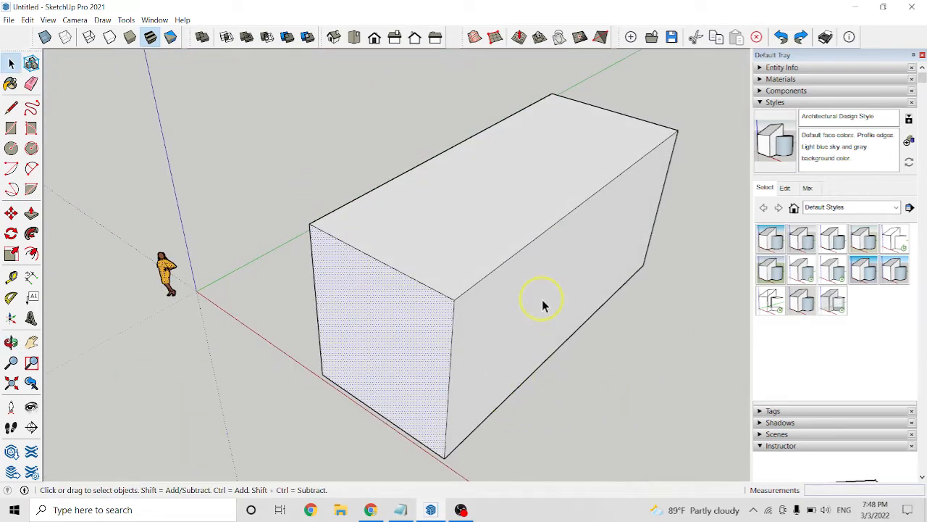
key(space)
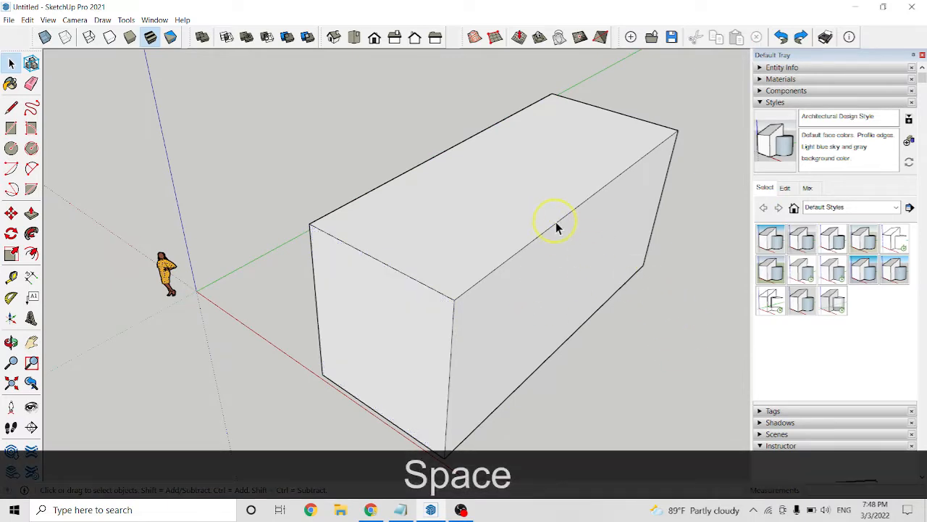
click(556, 222)
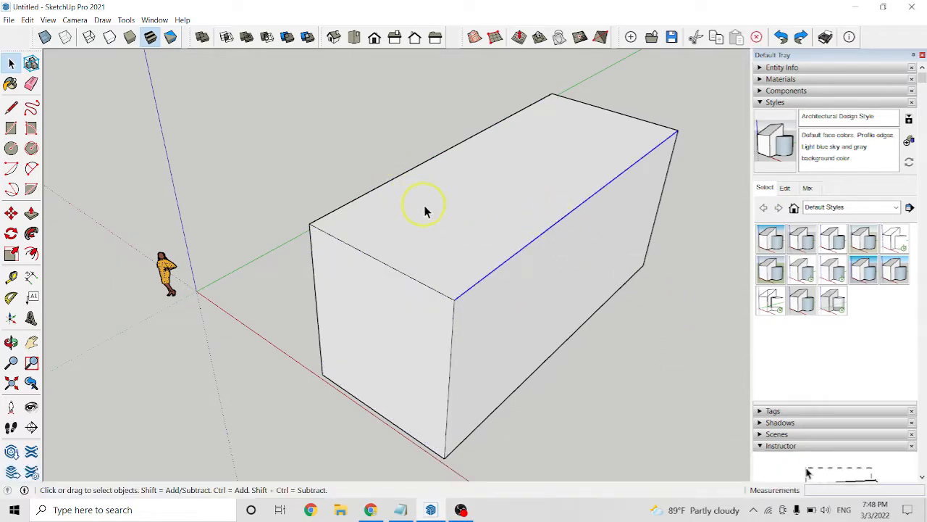
- Offset the outline of the box's top face inward by 350 mm
click(424, 205)
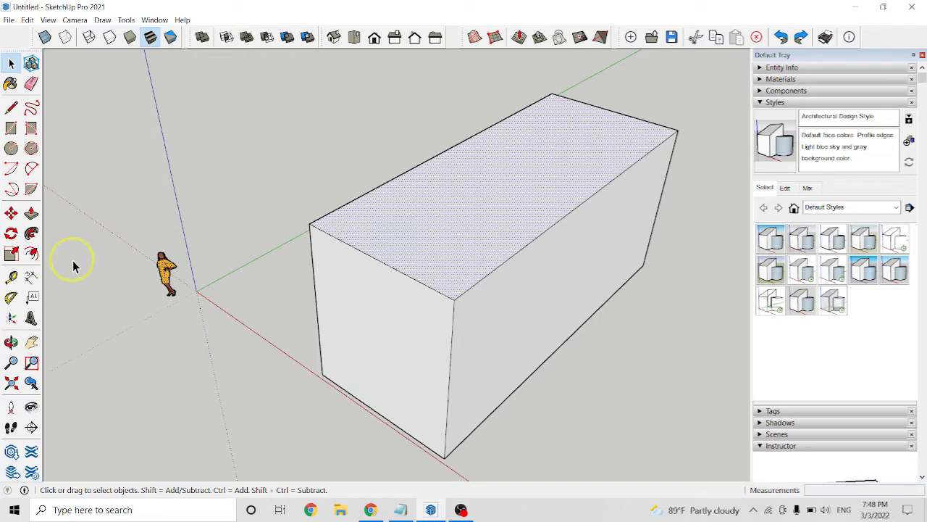
click(32, 254)
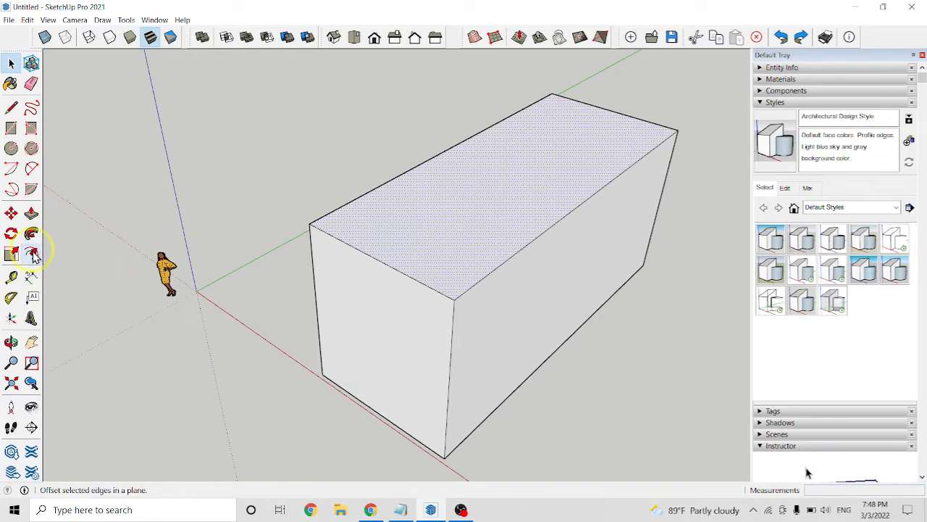
click(470, 291)
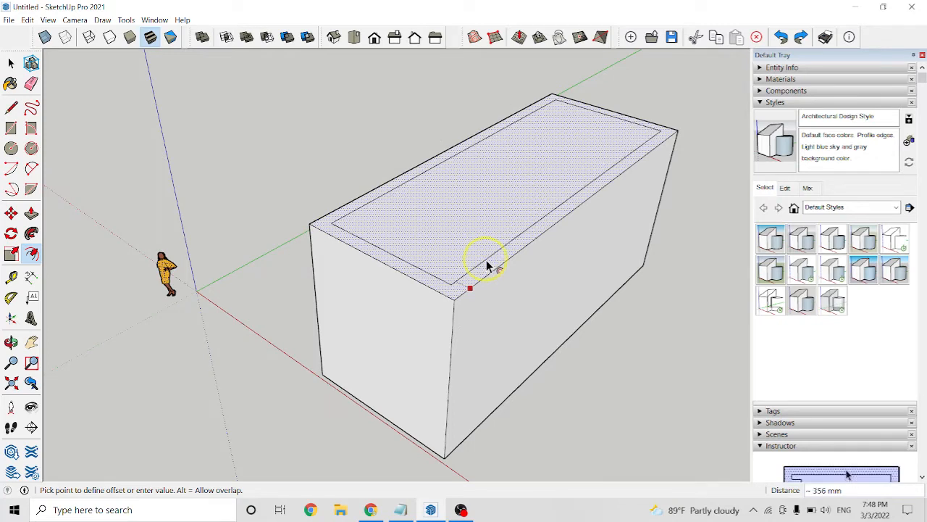
text(50)
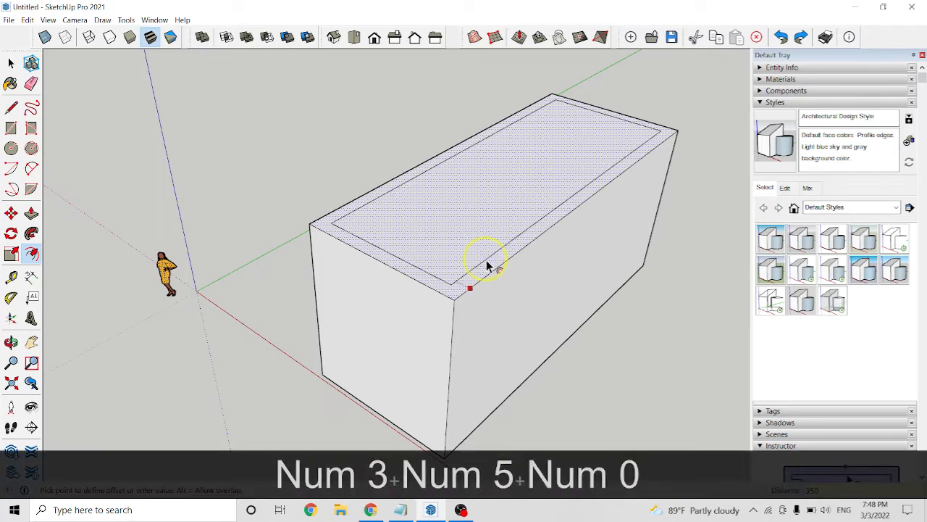
key(Return)
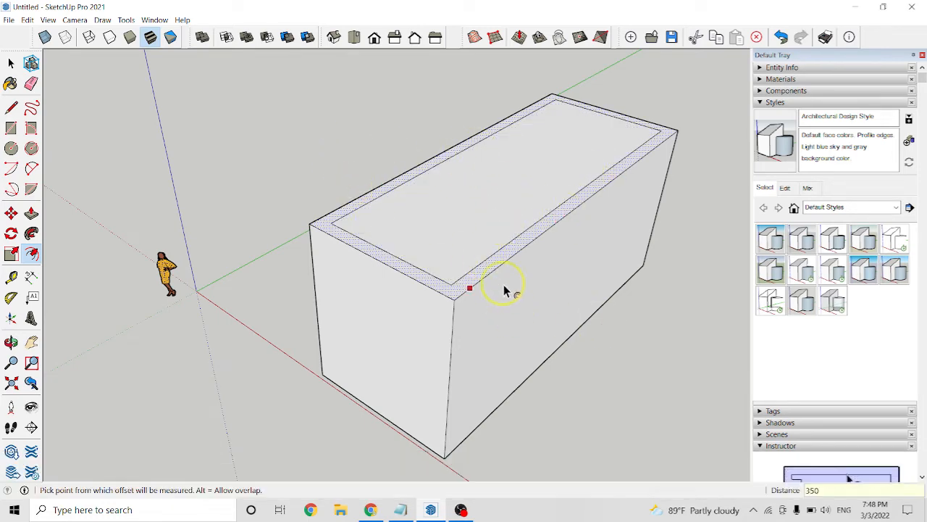
middle_drag(534, 335, 538, 267)
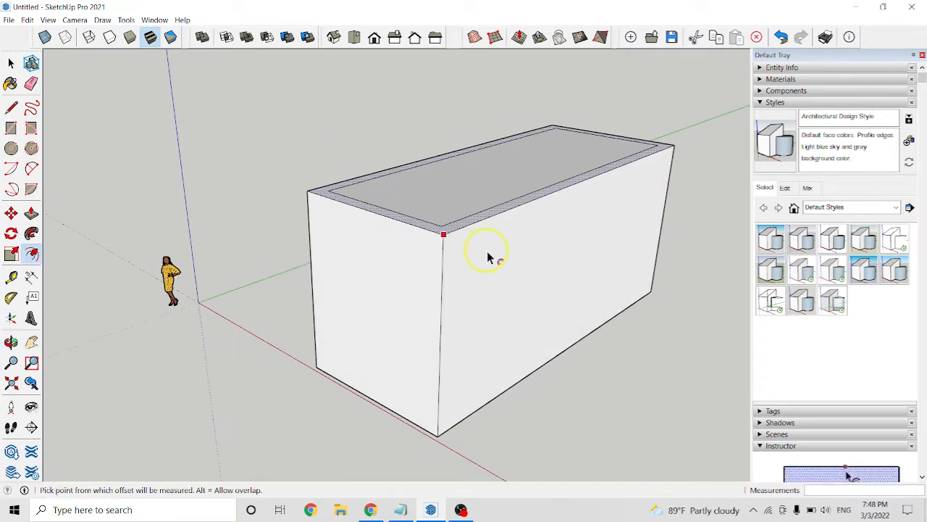
key(space)
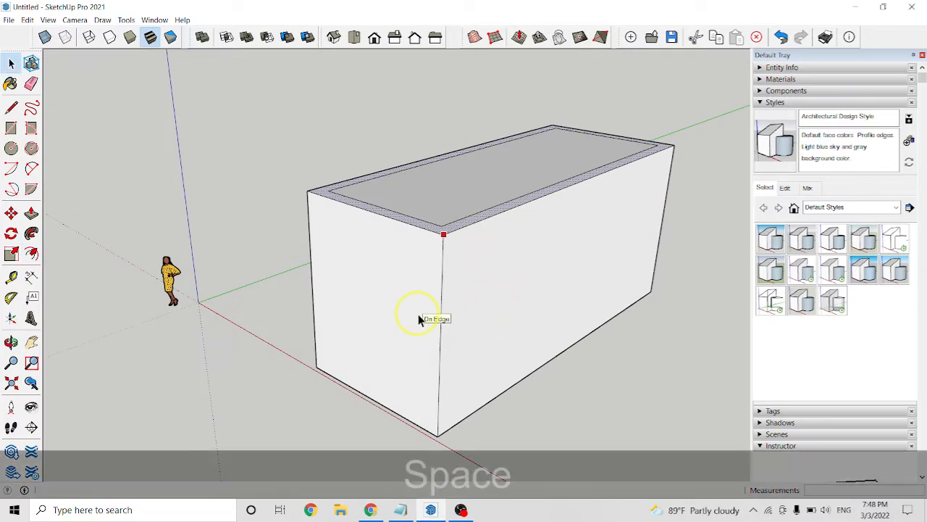
- Offset the outline of the box's long side face inward by 350 mm
click(517, 288)
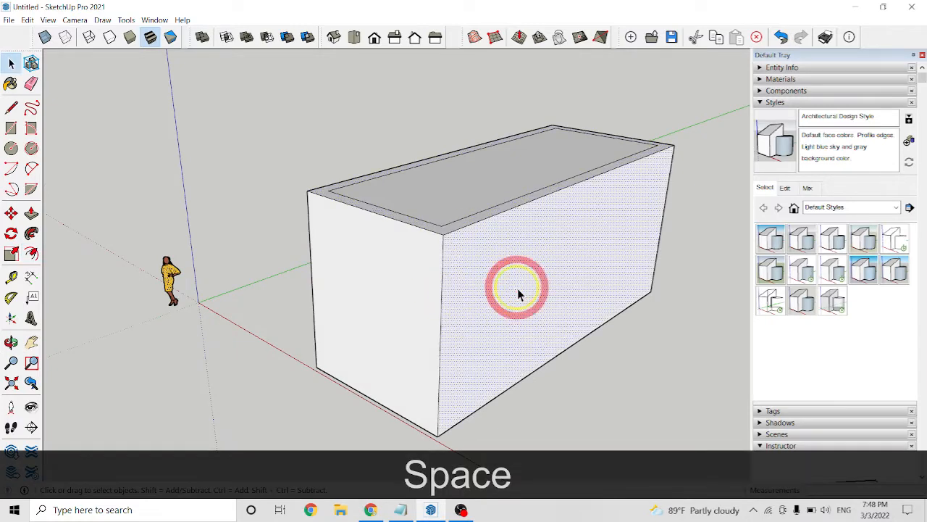
click(32, 254)
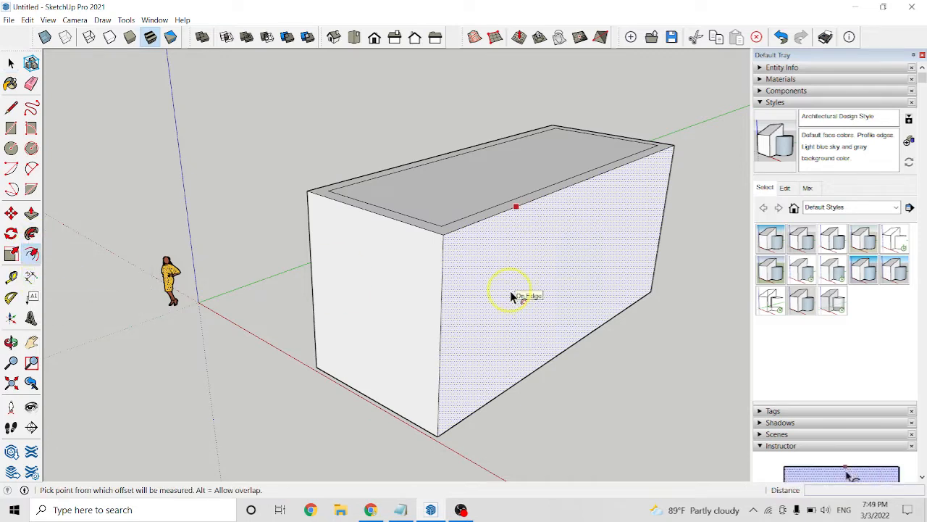
click(517, 208)
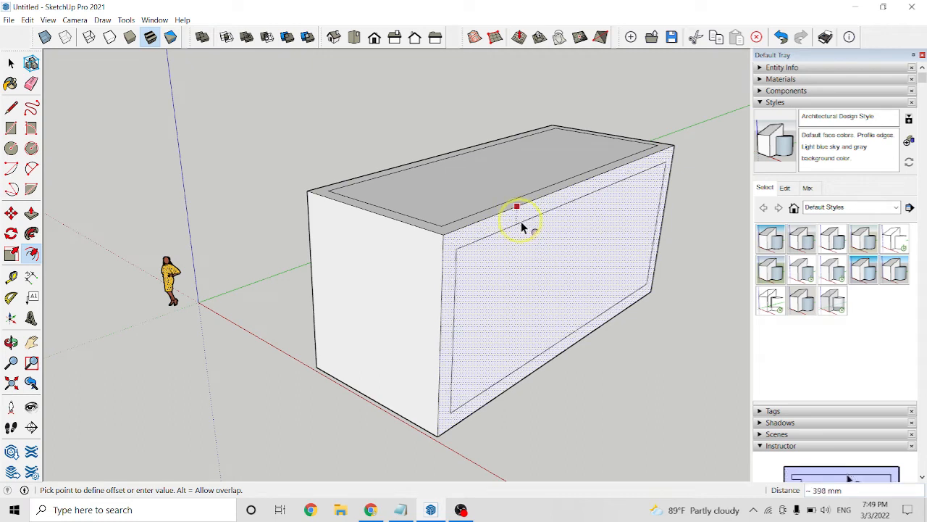
text(350)
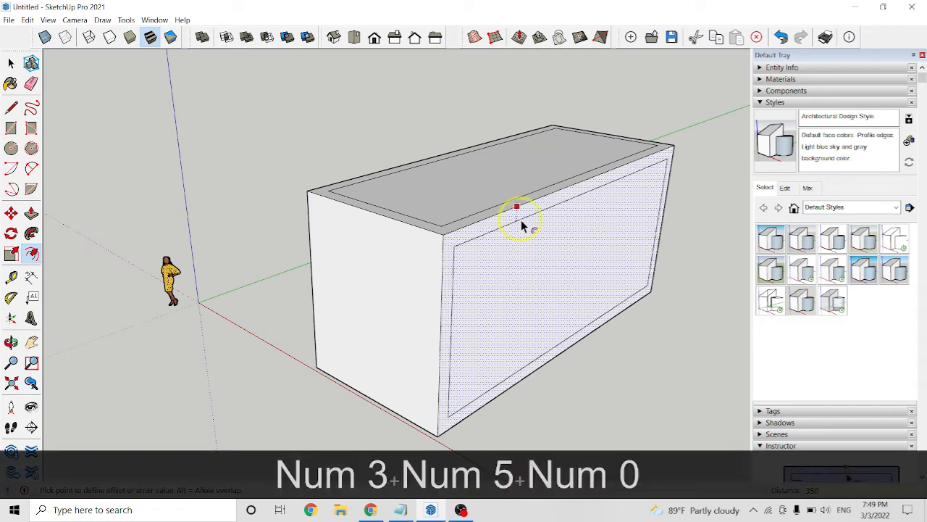
key(Return)
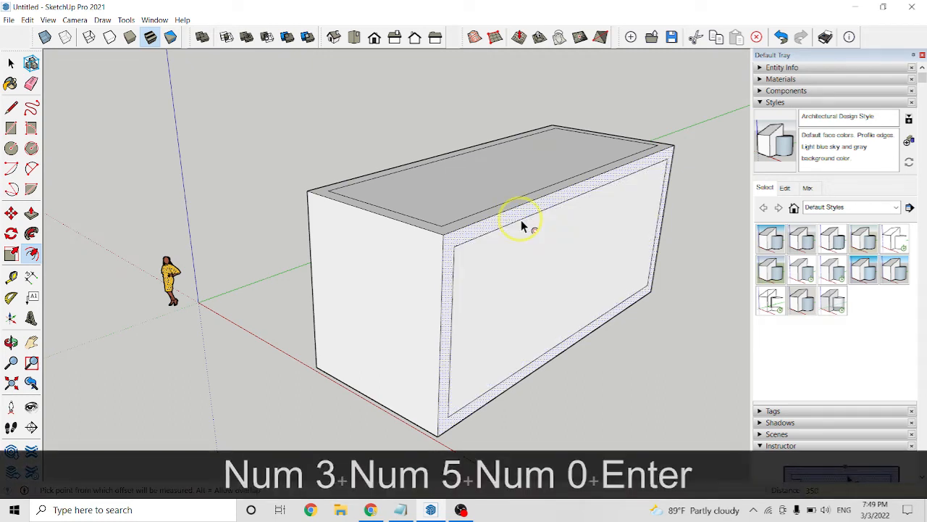
key(space)
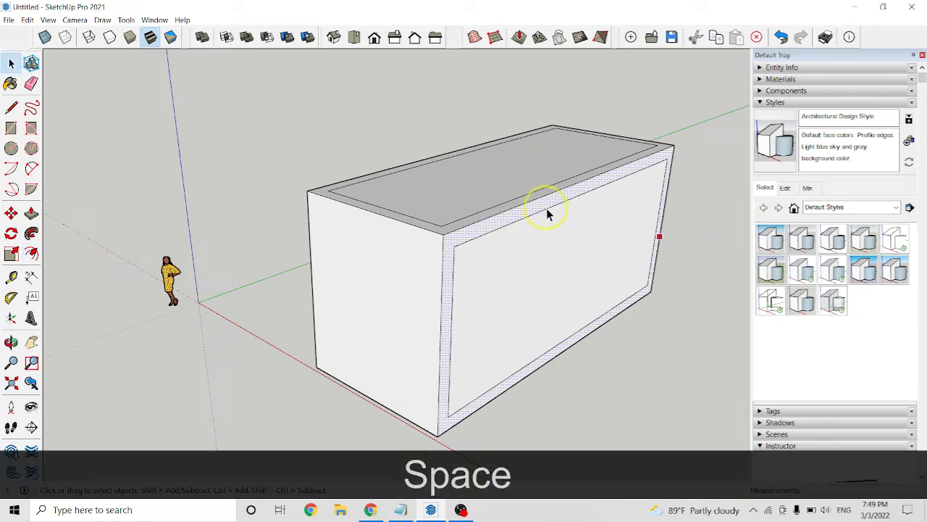
- Use Push/Pull to extrude the border frame around the long side face outward
click(539, 200)
click(535, 203)
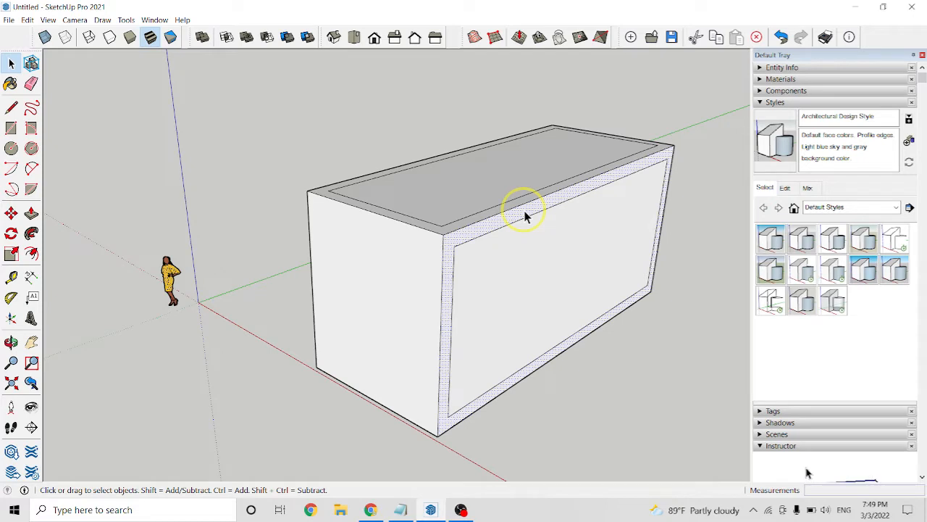
click(31, 213)
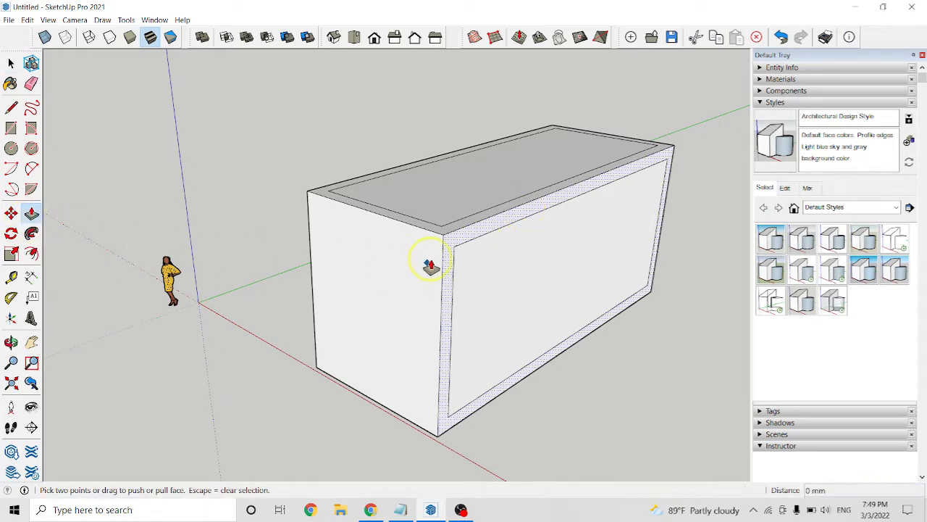
click(498, 229)
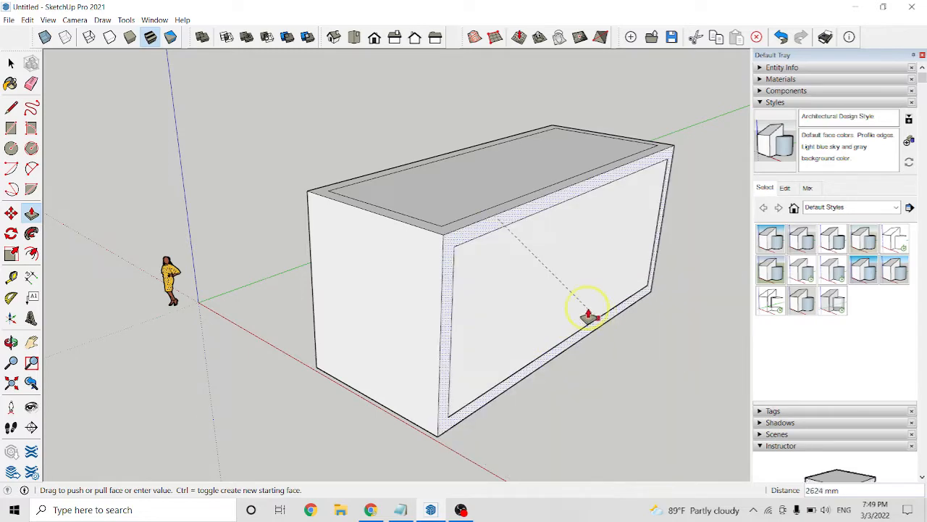
click(531, 275)
- Extrude the inner panel of the long side face outward by about 4111 mm, past the border frame
middle_drag(637, 335, 506, 218)
click(507, 221)
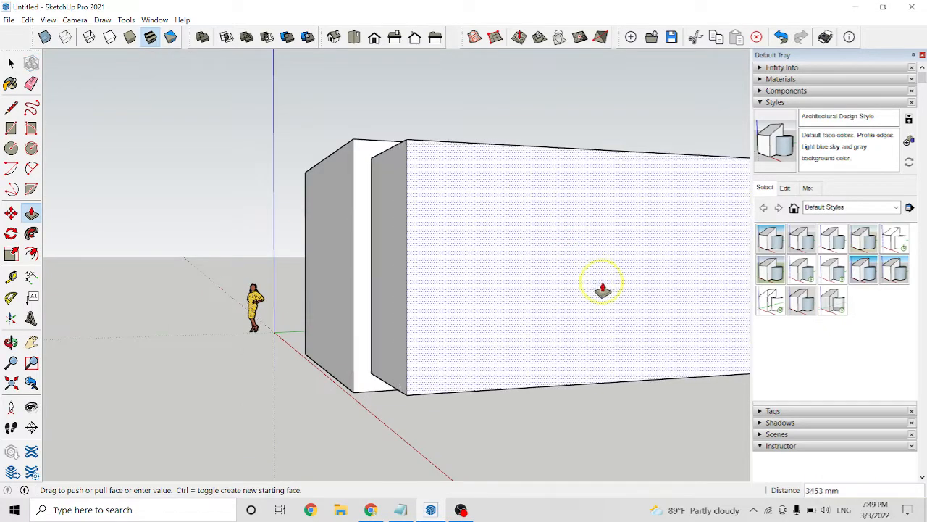
click(621, 305)
- Offset the outline of the box's short end face, the one facing the red axis, inward by 200 mm
middle_drag(565, 311, 649, 404)
scroll(615, 314, down, 4)
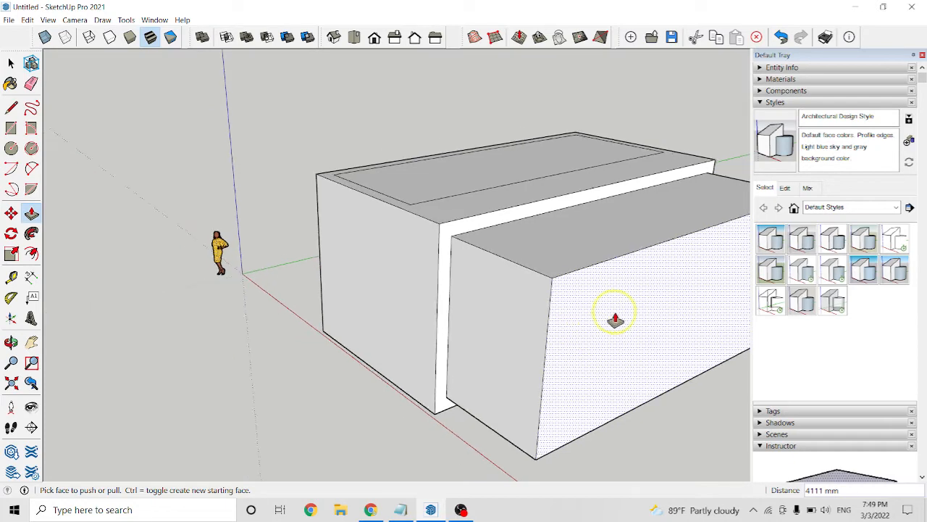
middle_drag(615, 314, 515, 282)
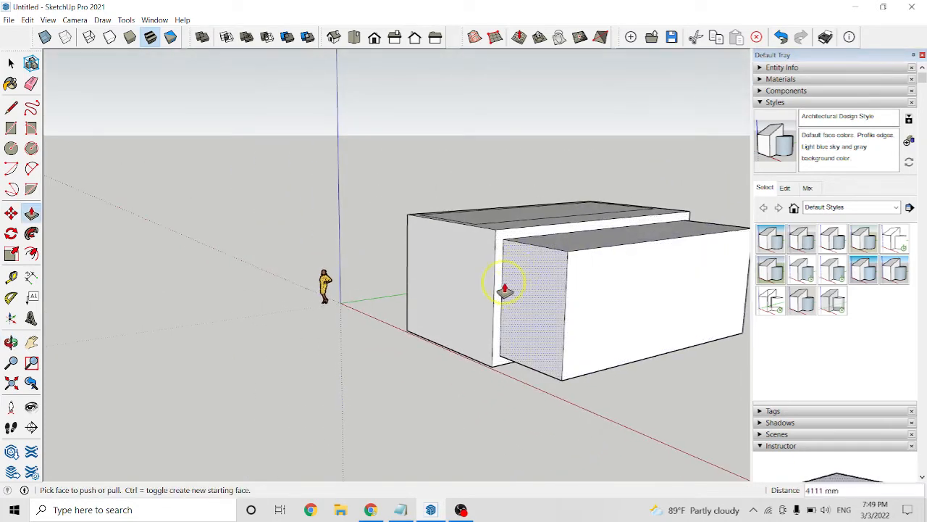
scroll(505, 290, down, 2)
middle_drag(476, 341, 471, 300)
scroll(531, 276, up, 3)
key(space)
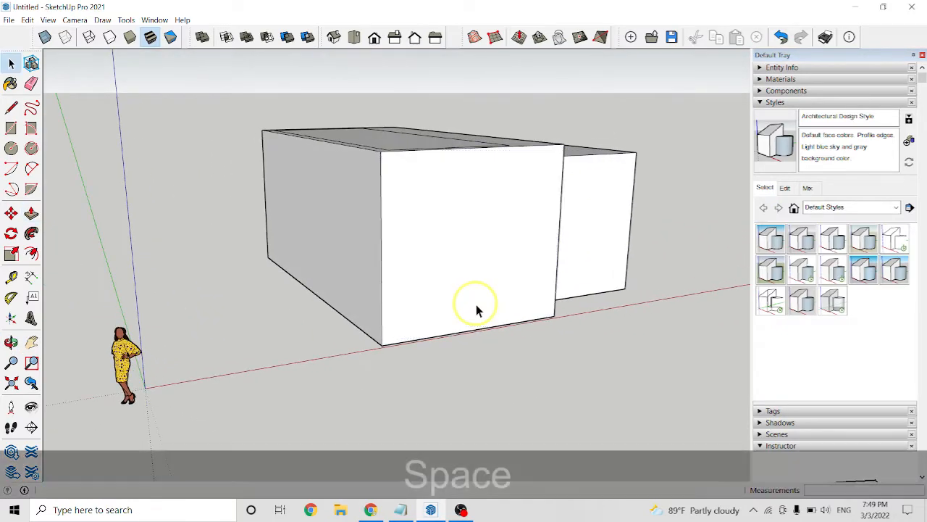
click(457, 185)
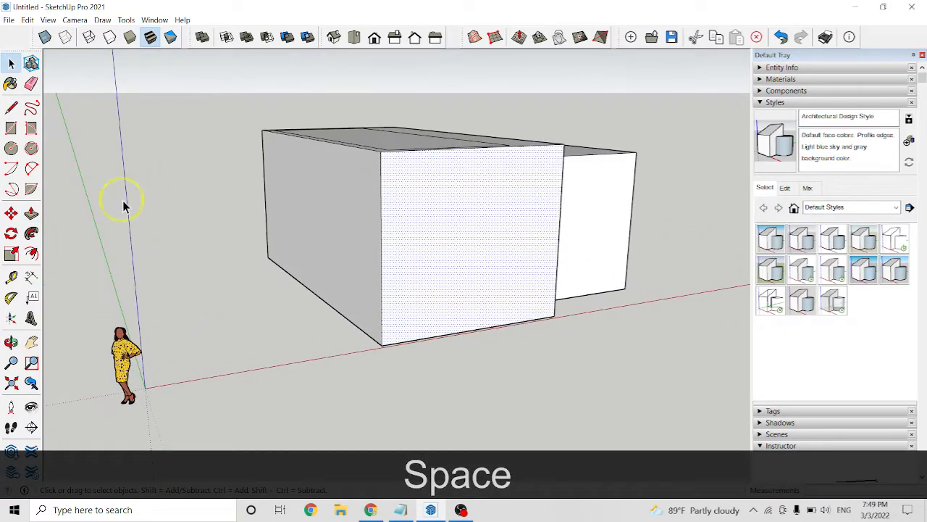
click(32, 253)
click(469, 151)
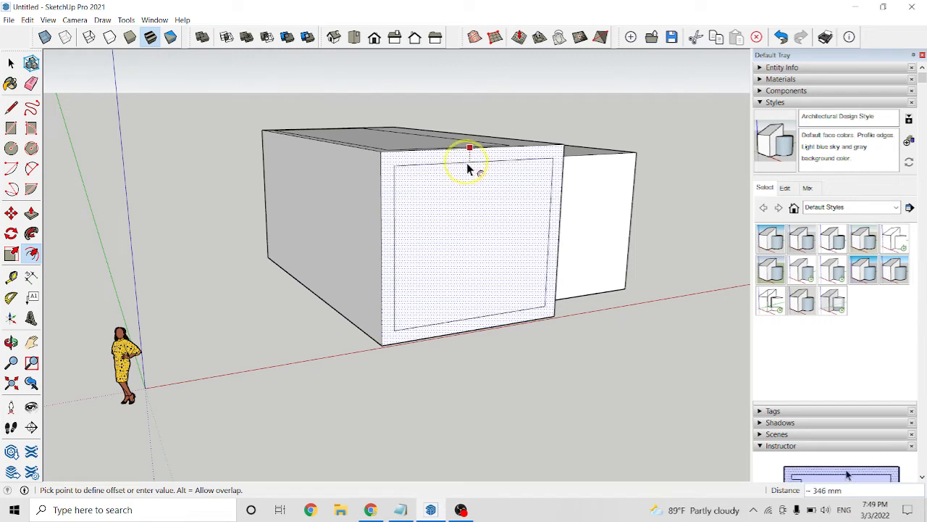
text(200)
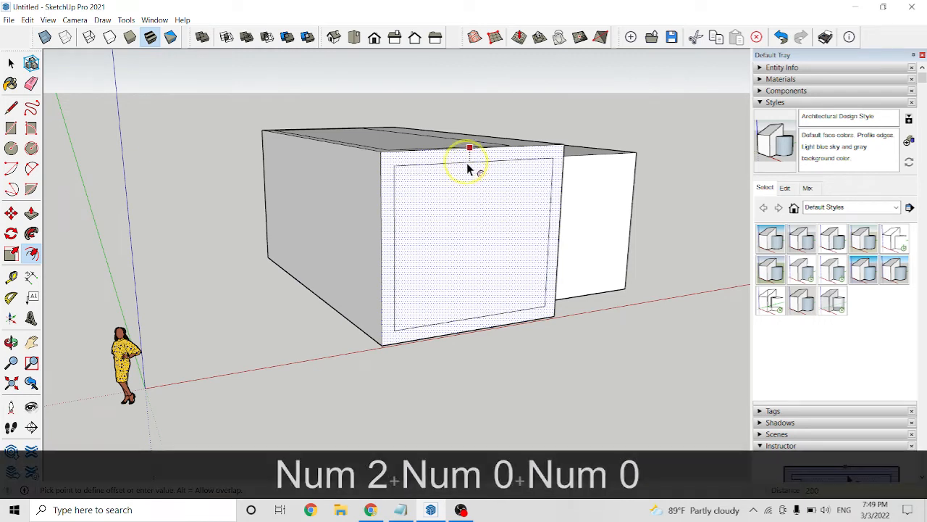
key(Return)
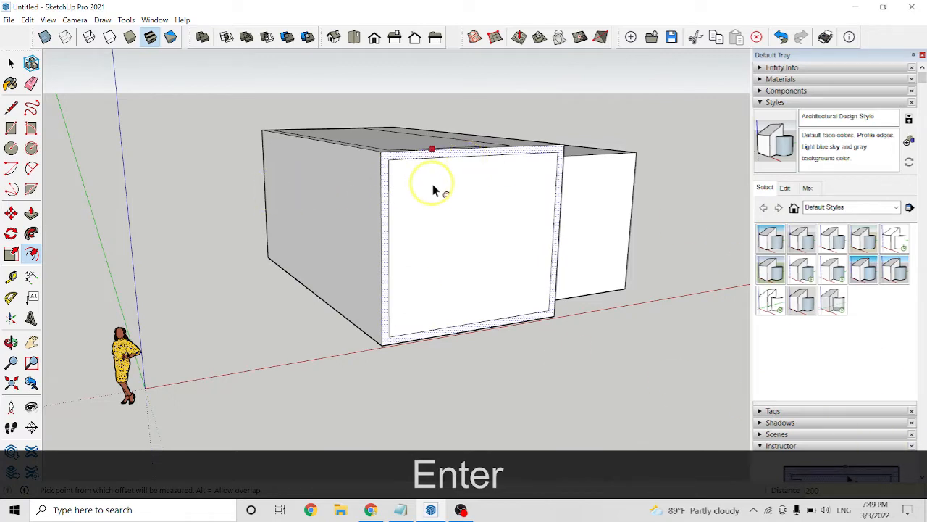
- Switch to the Notepad lesson list, highlight the "circle (c)" item, and return to the SketchUp model
scroll(438, 181, up, 2)
scroll(549, 221, down, 3)
middle_drag(546, 221, 392, 261)
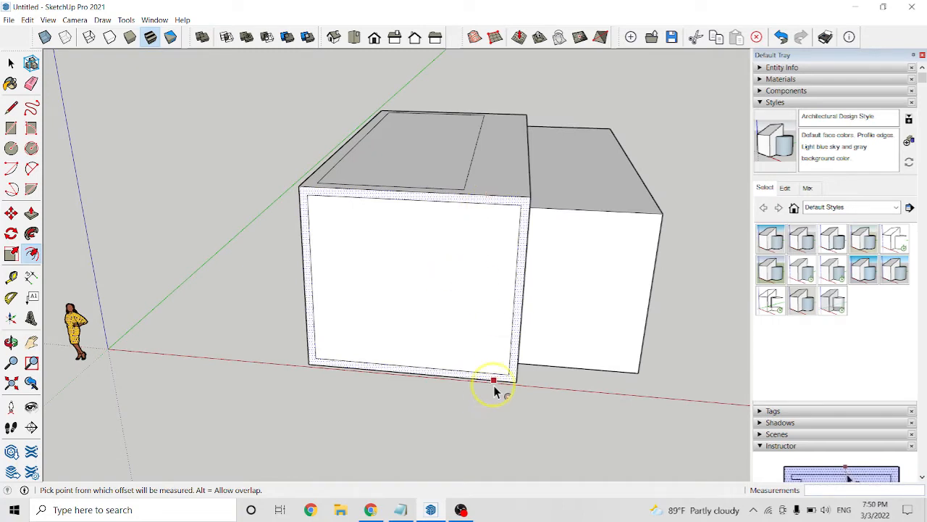
click(402, 510)
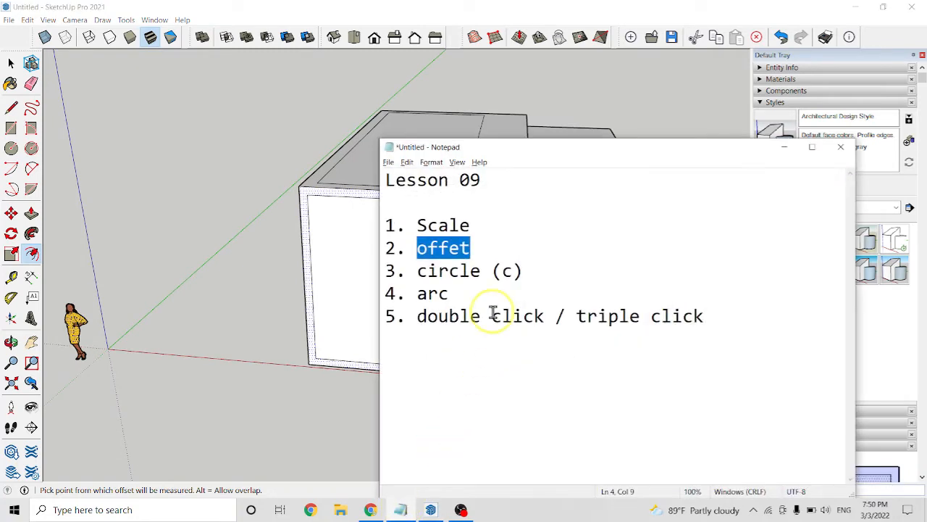
double_click(423, 272)
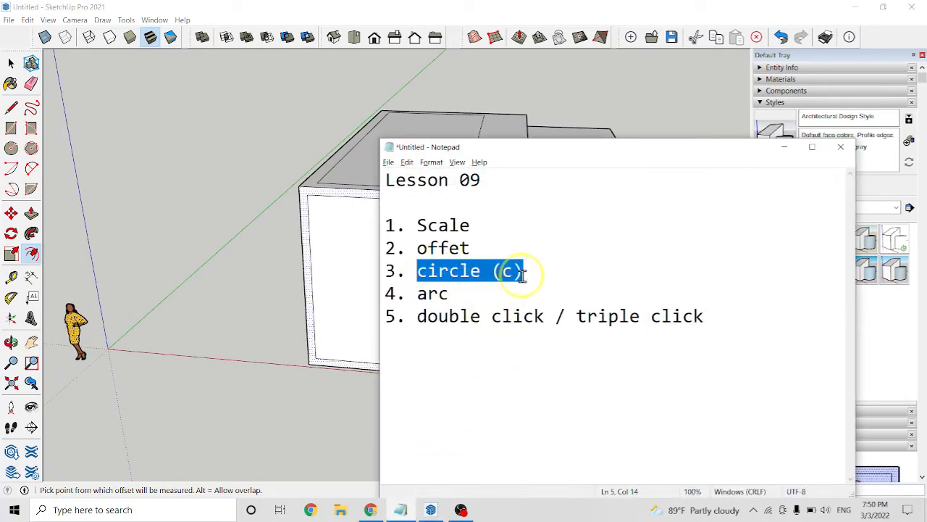
click(784, 148)
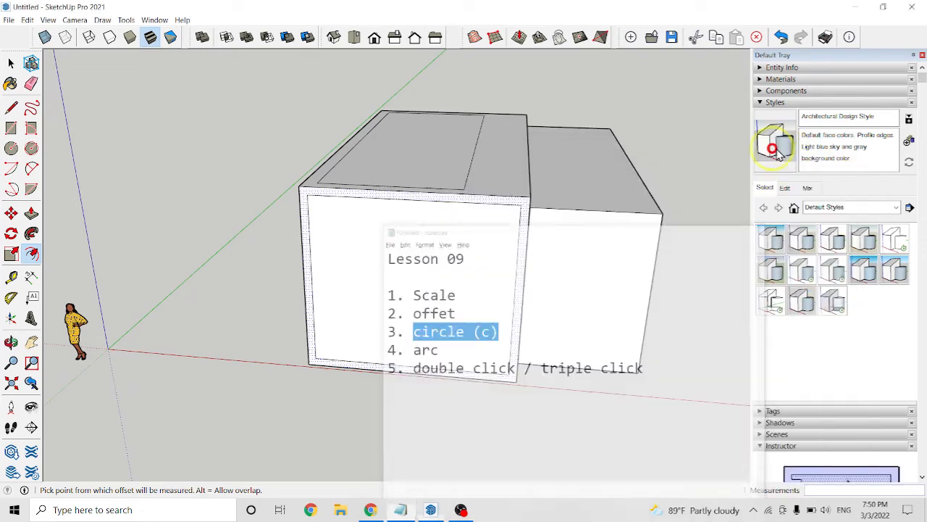
- Draw a circle with a 1000 mm radius on the empty ground beside the box
middle_drag(627, 219, 559, 207)
scroll(284, 344, down, 1)
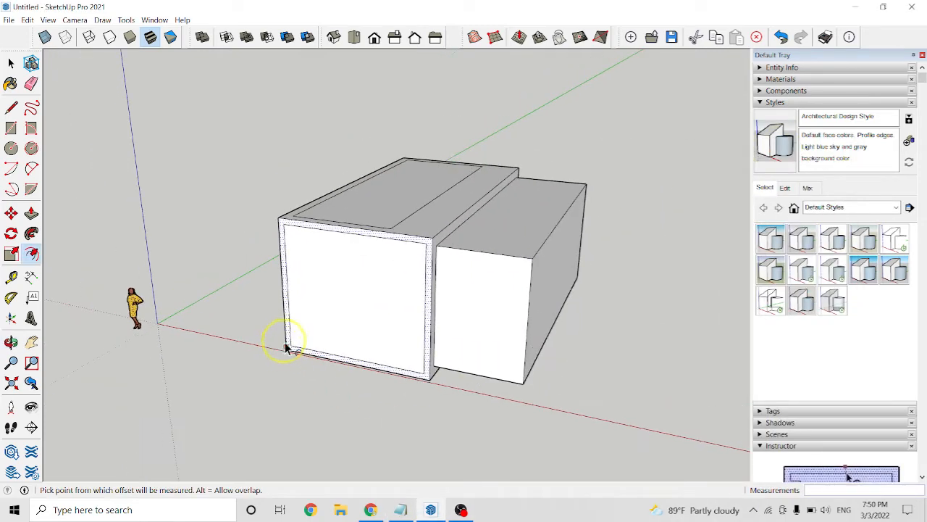
scroll(510, 316, down, 1)
middle_click(613, 326)
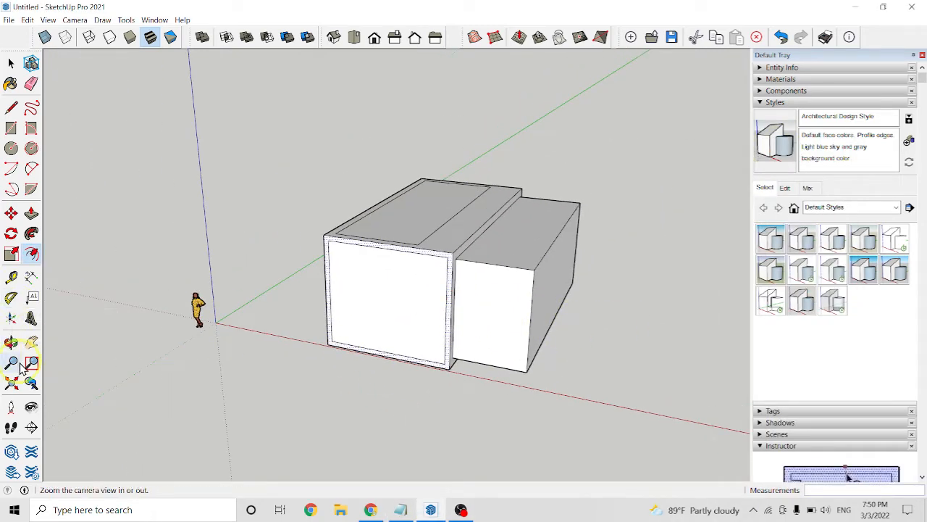
click(32, 342)
drag(599, 352, 335, 314)
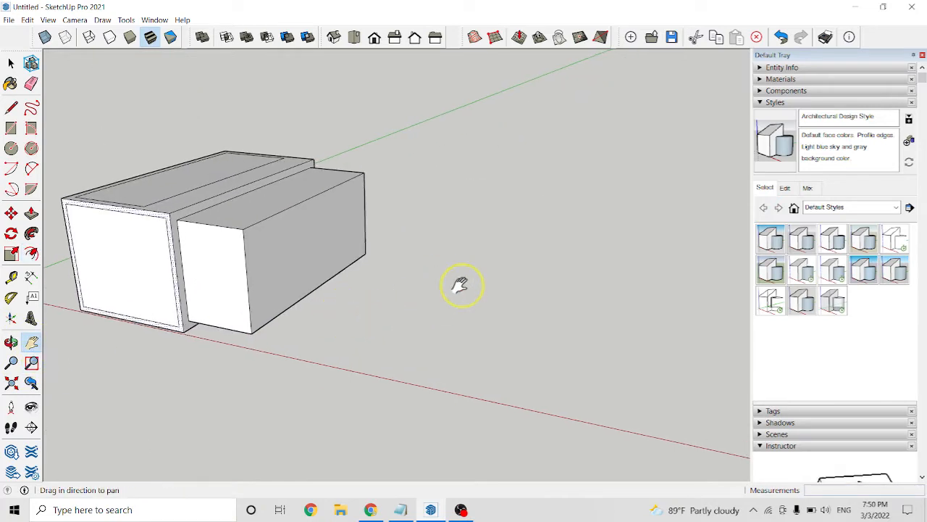
key(space)
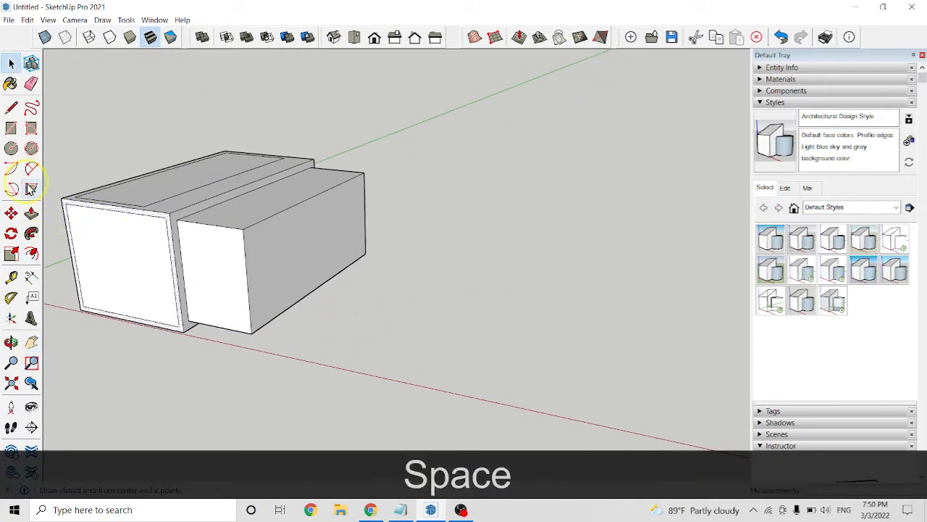
click(10, 148)
click(516, 259)
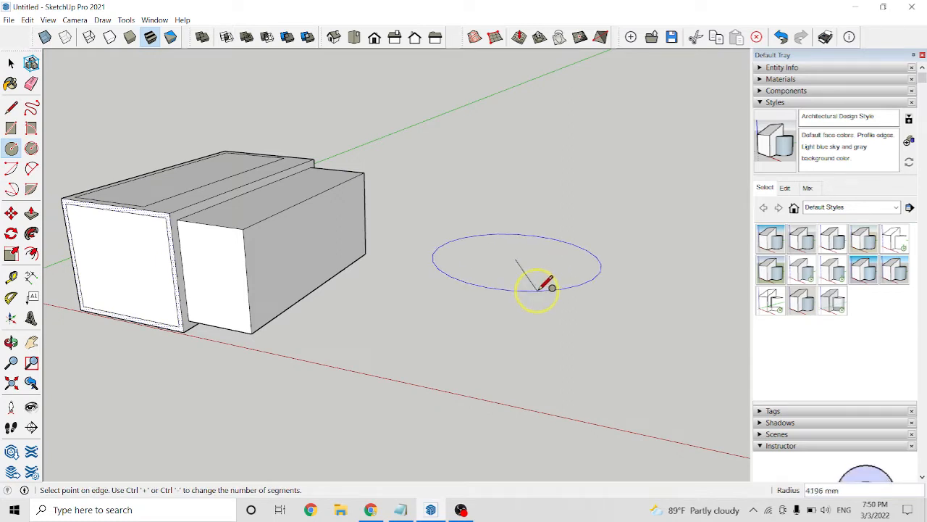
text(1000)
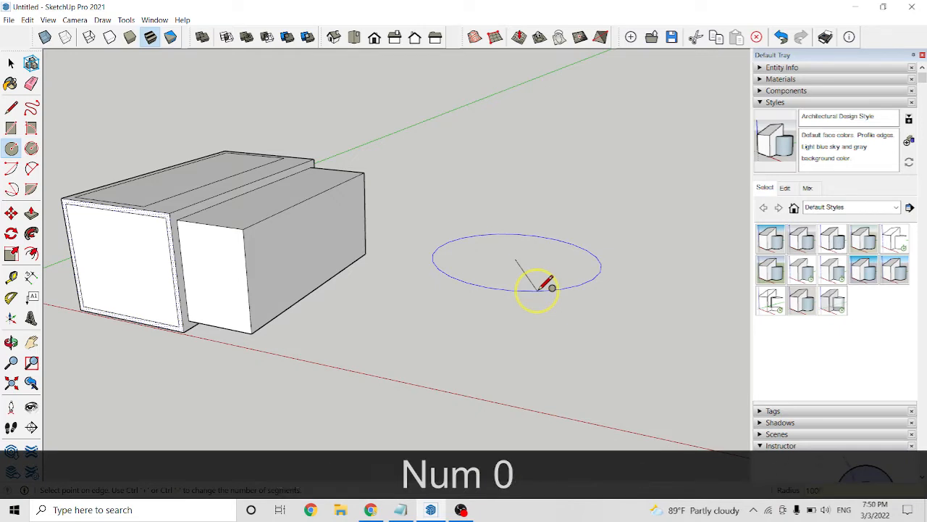
key(Return)
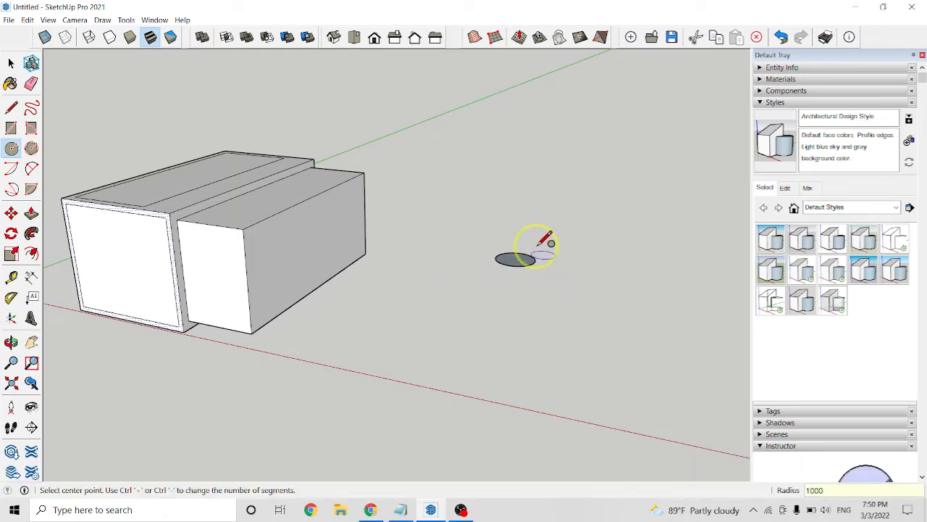
- Draw a second circle with a 500 mm radius on the ground near the first one
scroll(521, 255, up, 1)
scroll(522, 255, up, 5)
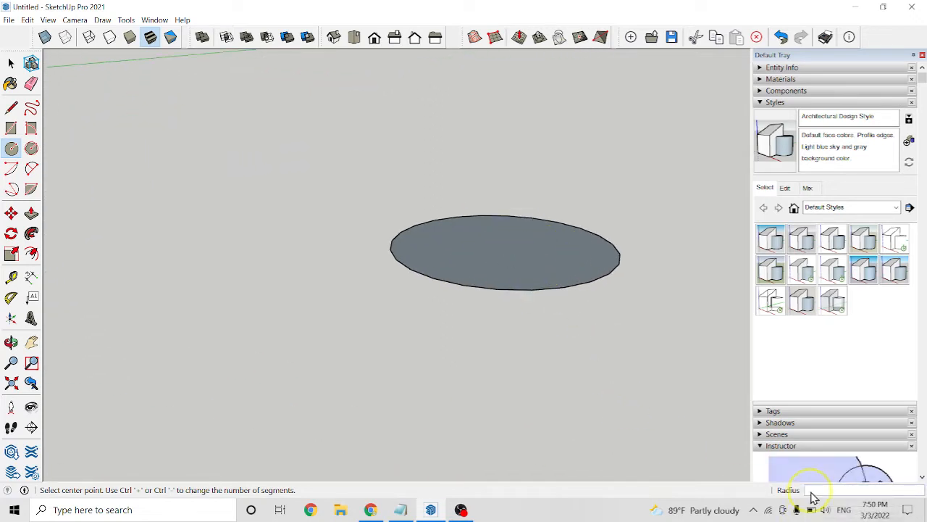
middle_drag(534, 254, 505, 296)
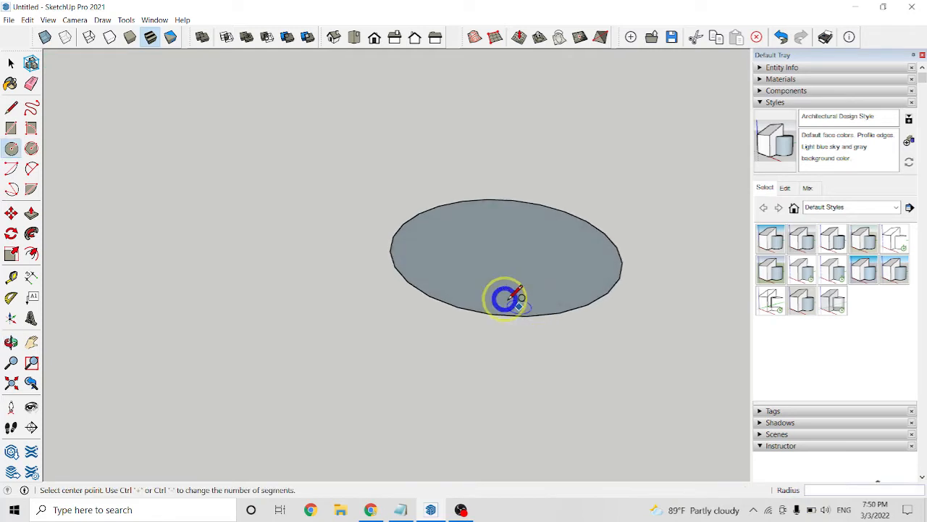
click(198, 295)
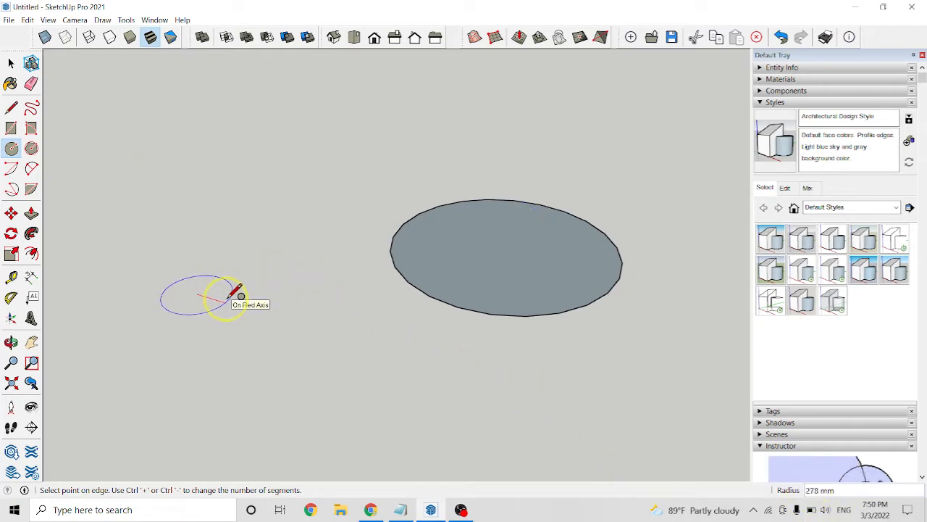
text(500)
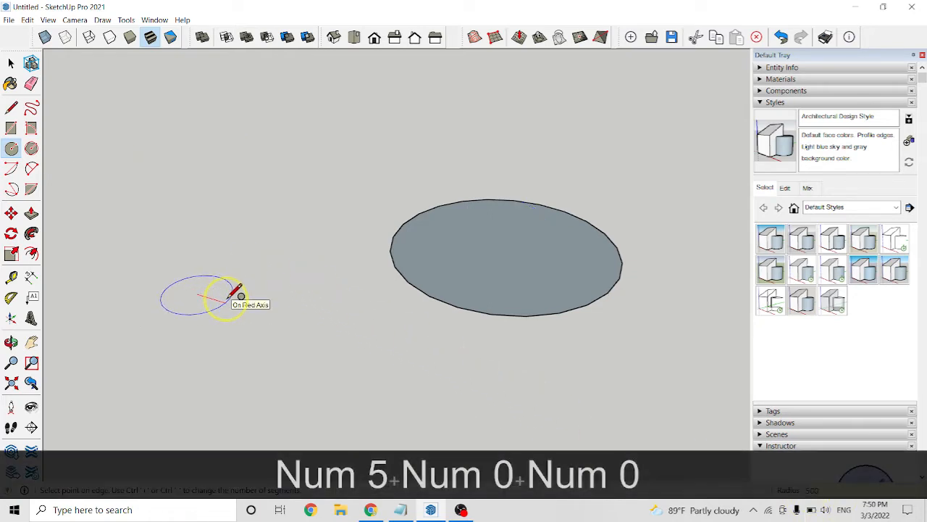
key(Return)
- Draw a third circle with a 500 mm radius on the ground in front of the other two
scroll(238, 293, up, 5)
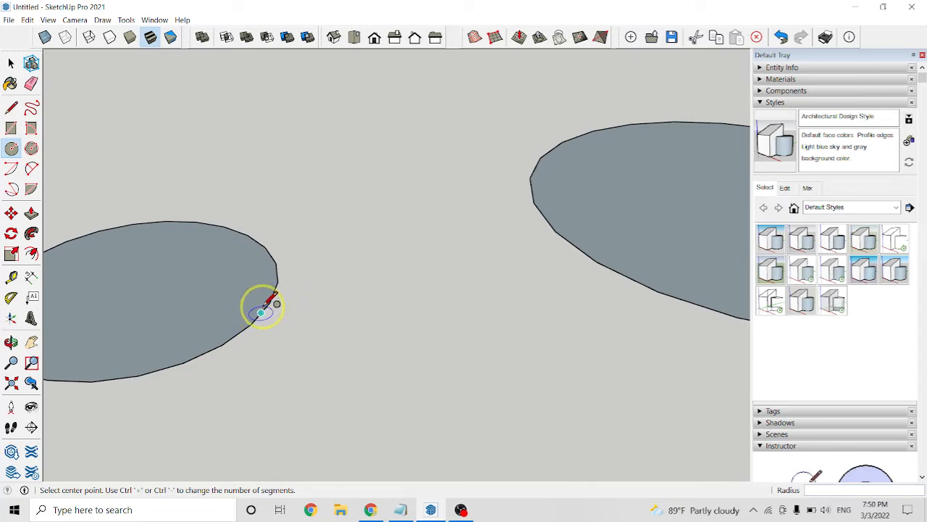
middle_drag(370, 246, 522, 275)
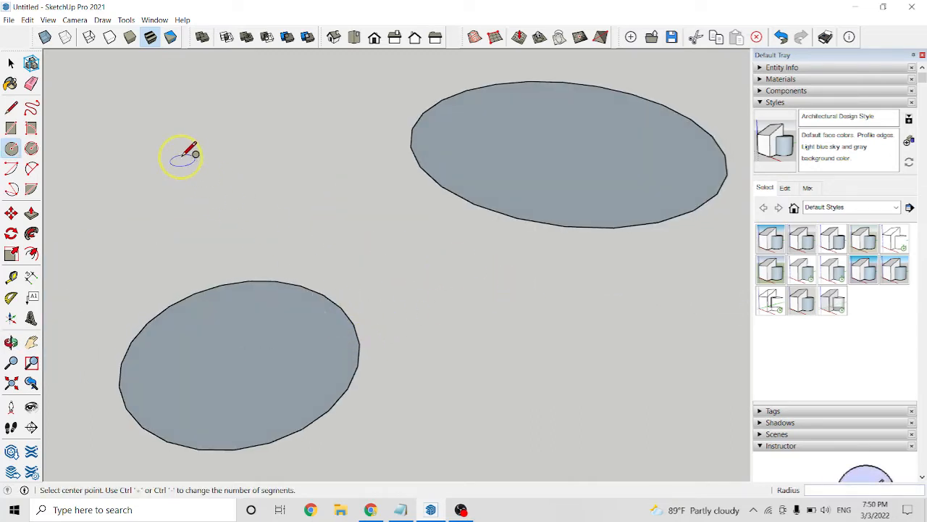
middle_drag(424, 331, 389, 242)
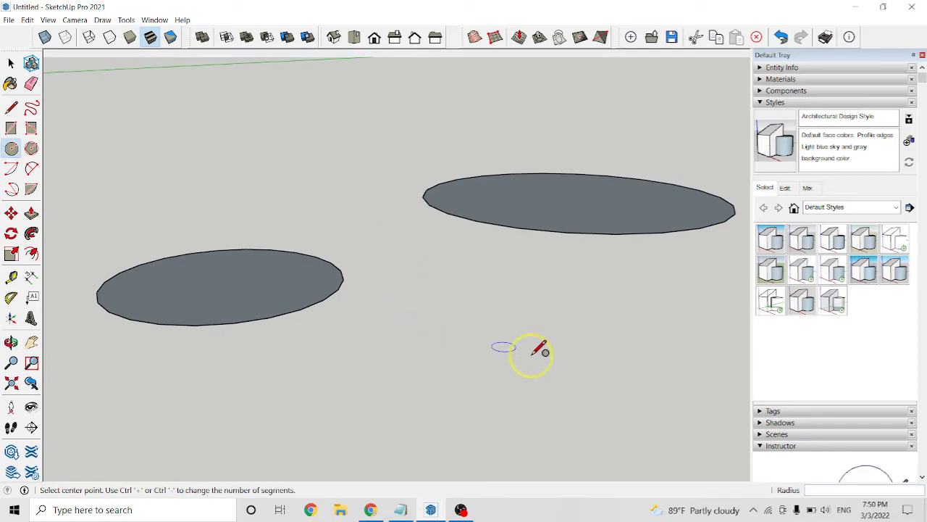
click(515, 341)
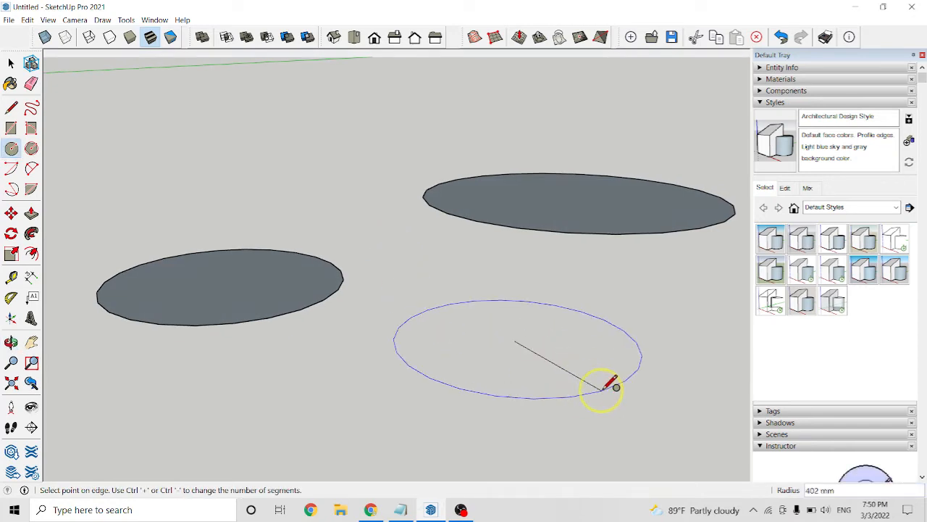
text(500)
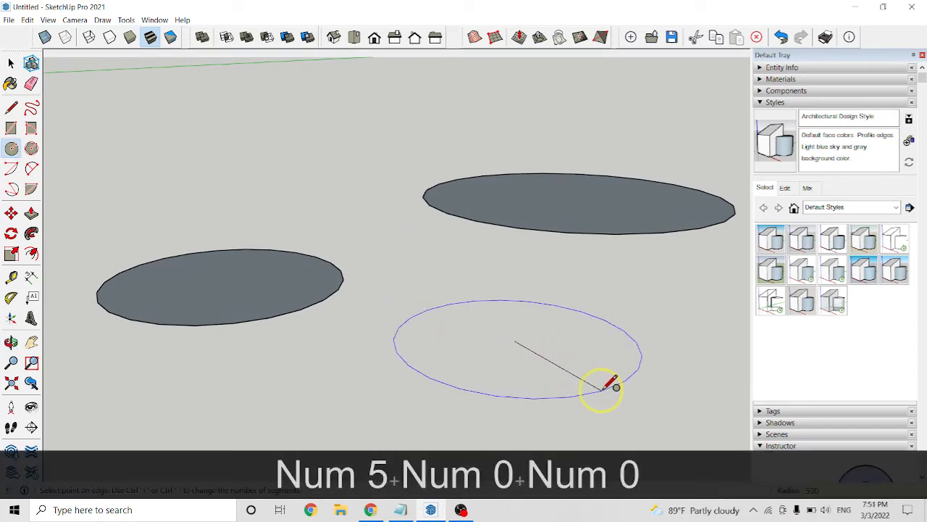
key(Return)
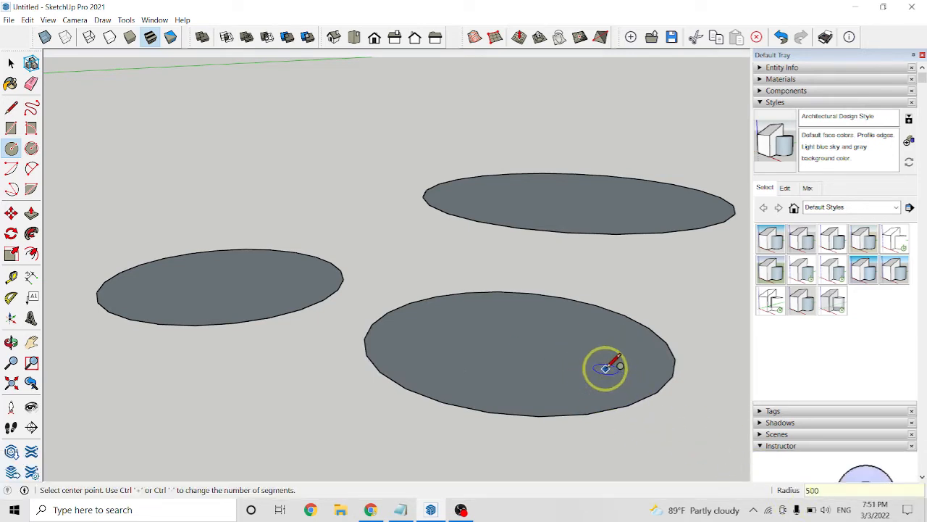
- Try to give the third circle 500 segments, and undo that circle
text(500)
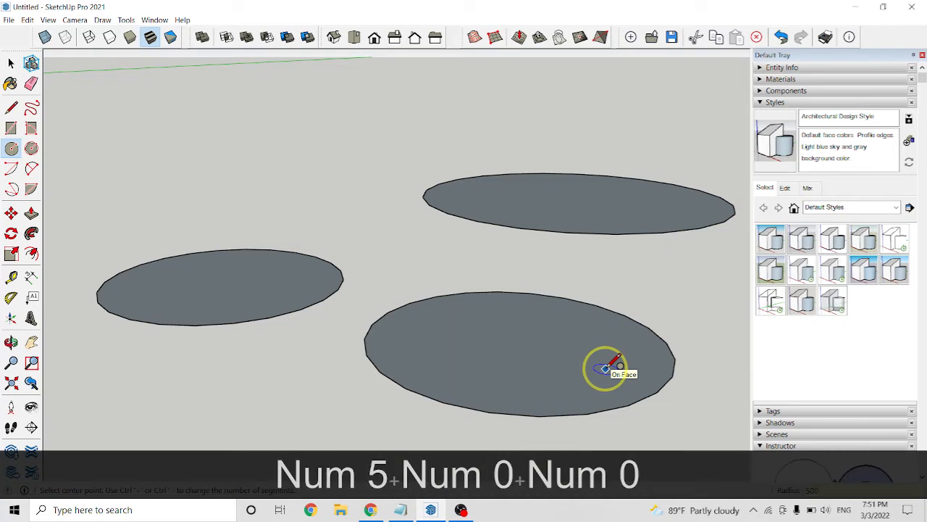
text(s)
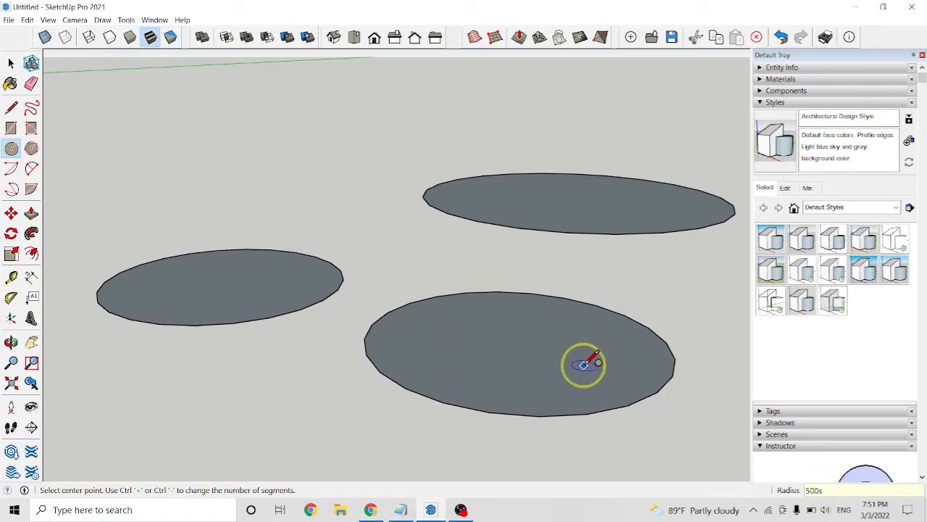
key(Return)
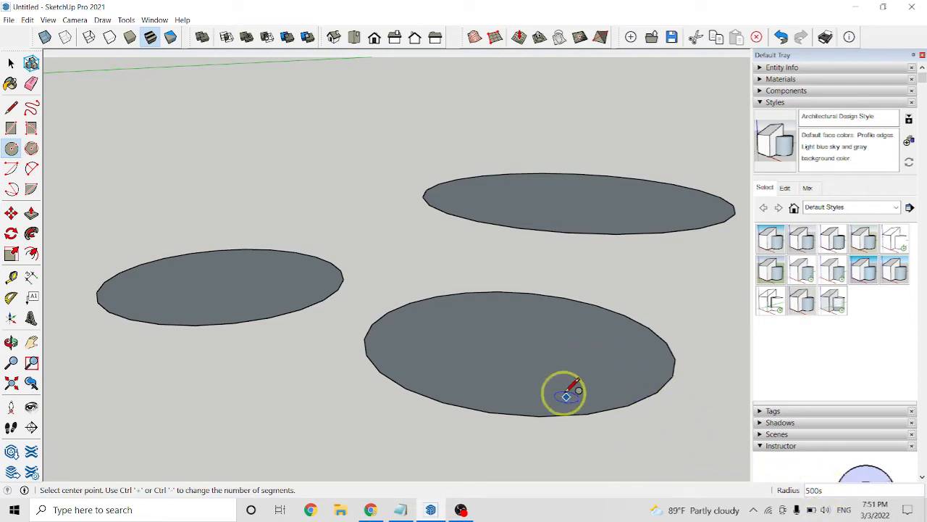
key(ctrl+z)
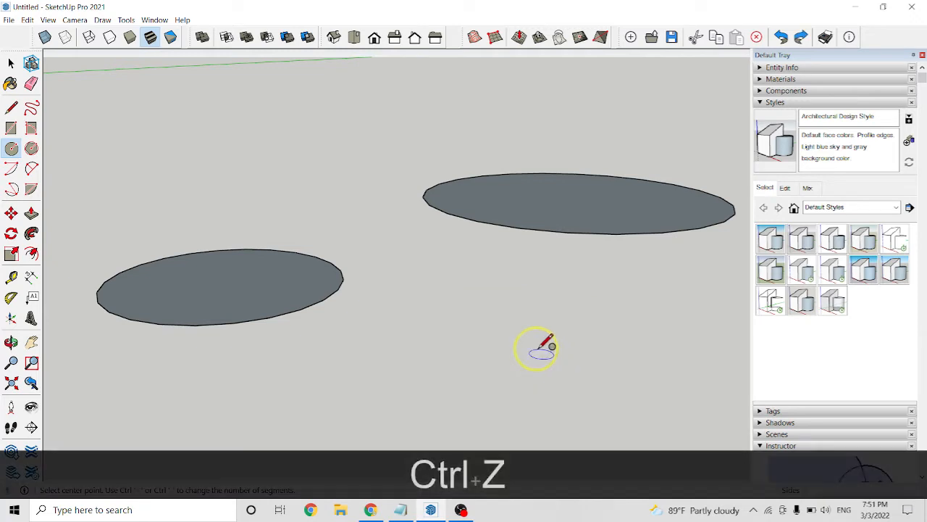
- Draw a third circle with a 500 mm radius on the ground in front of the other two, with 200 segments
click(476, 301)
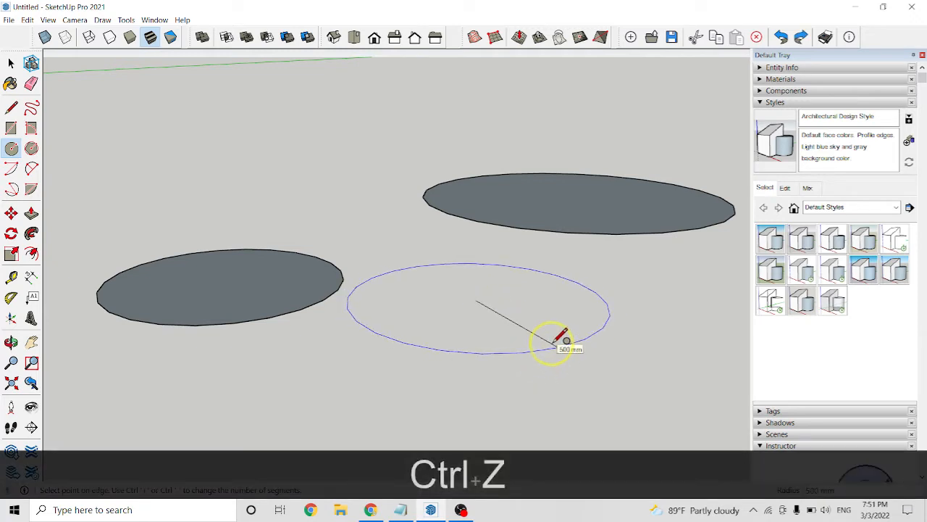
text(500)
key(Return)
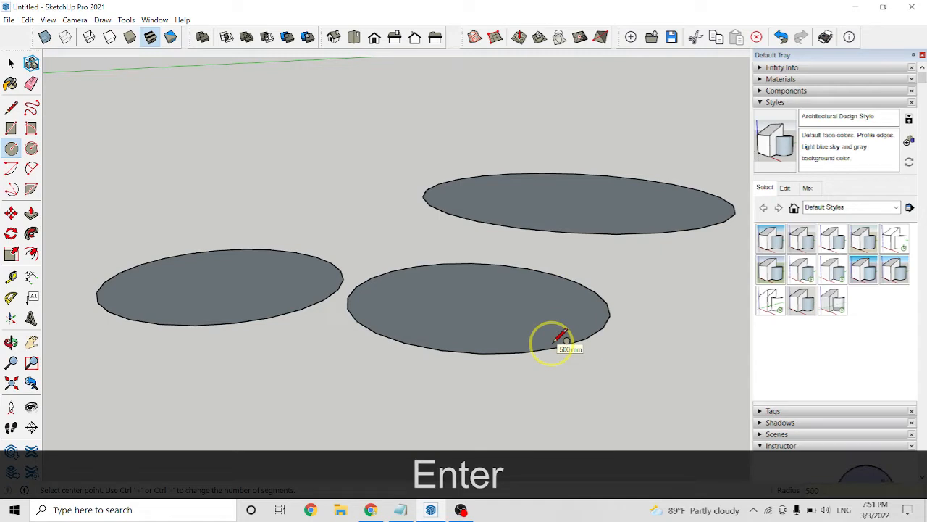
text(200s)
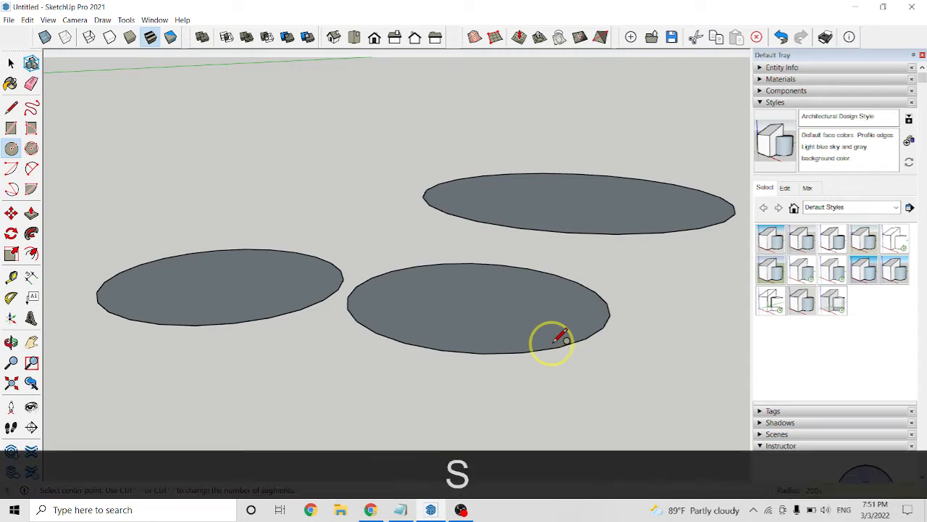
key(Return)
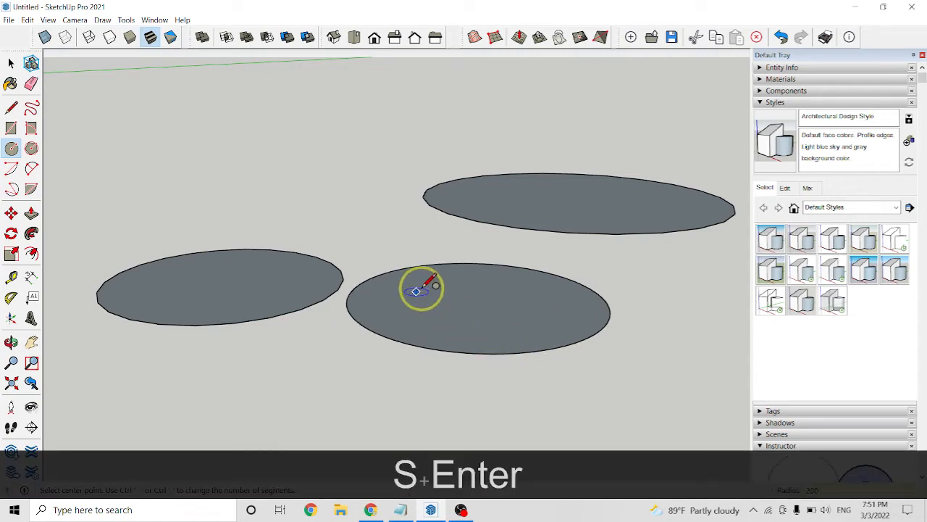
middle_drag(425, 286, 471, 350)
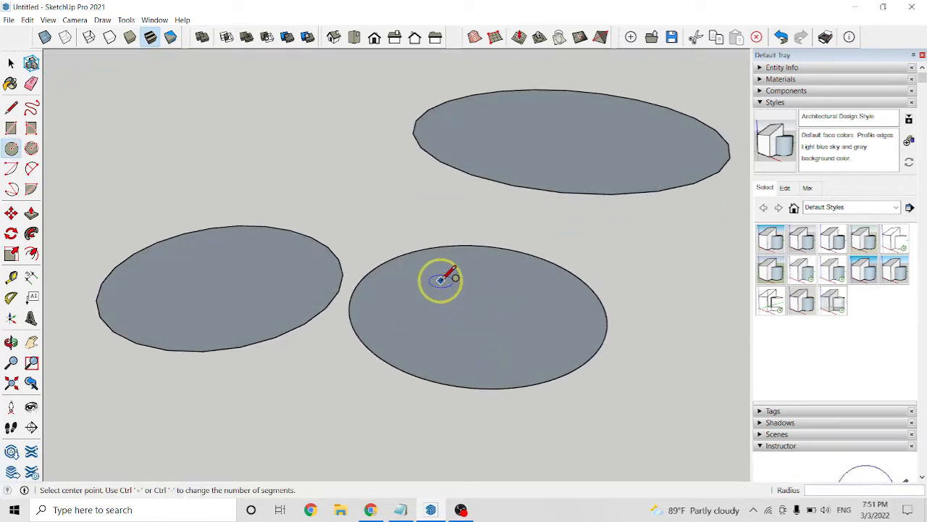
key(space)
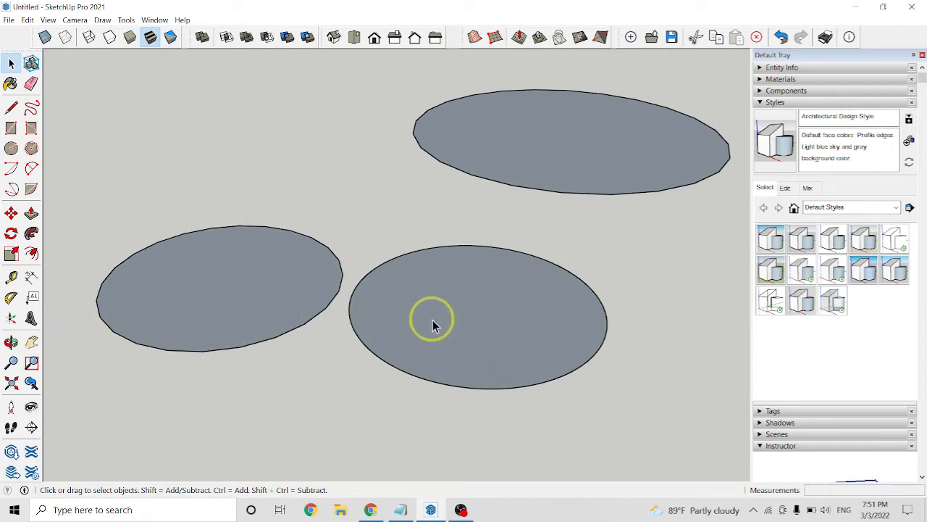
- Push/Pull the 200-segment circle upward into a cylinder
click(31, 213)
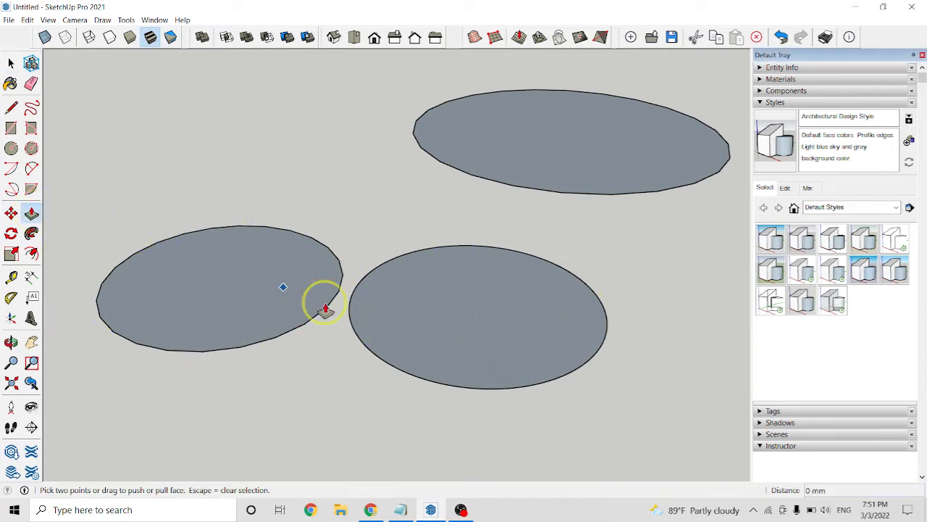
click(449, 336)
click(484, 308)
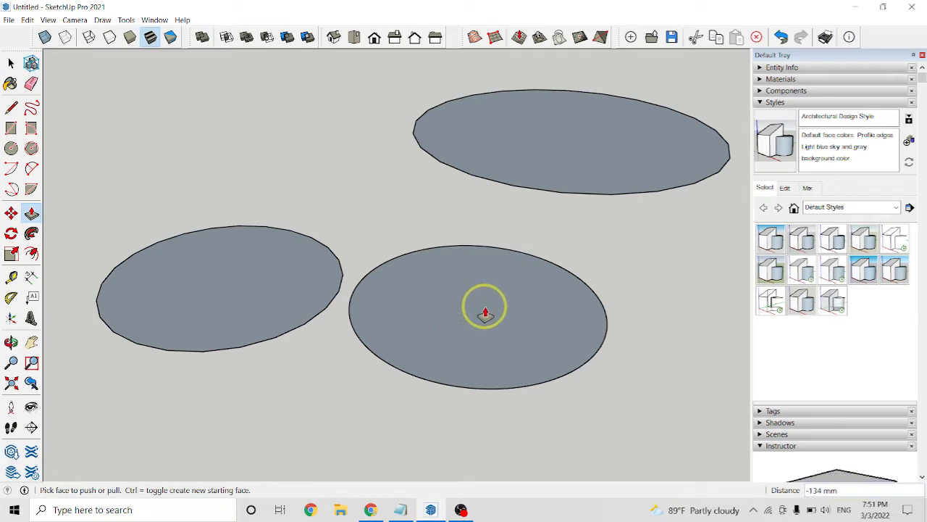
click(497, 283)
click(497, 288)
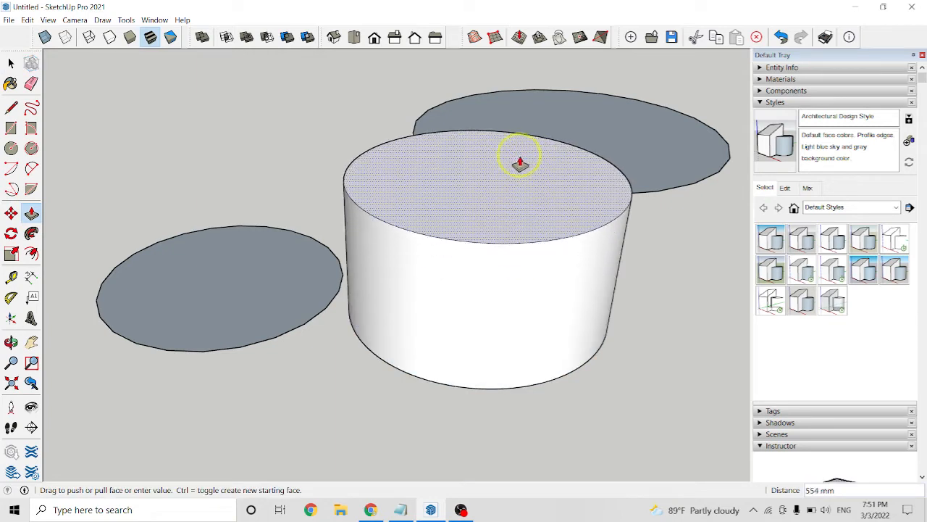
click(517, 151)
- Push/Pull the neighbouring coarser 500 mm radius circle upward about 554 mm into a second cylinder
click(248, 263)
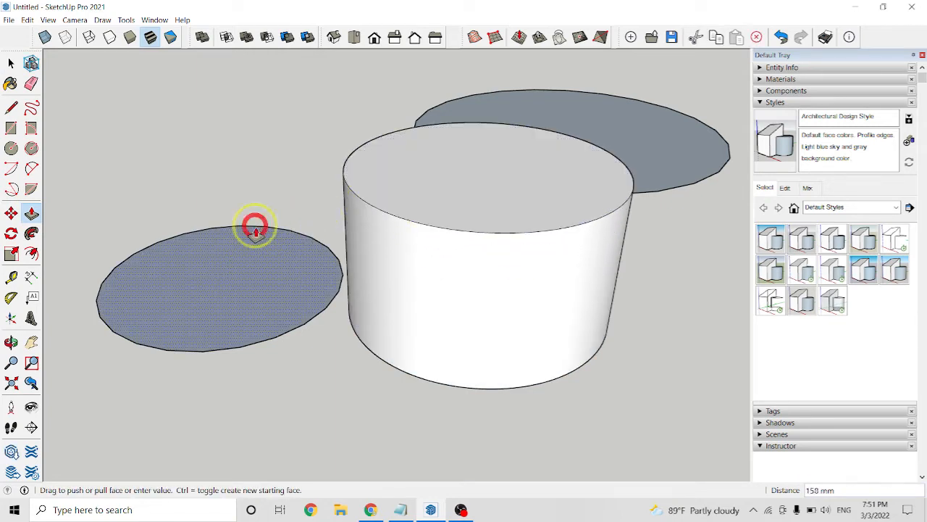
click(252, 148)
middle_drag(349, 208, 356, 286)
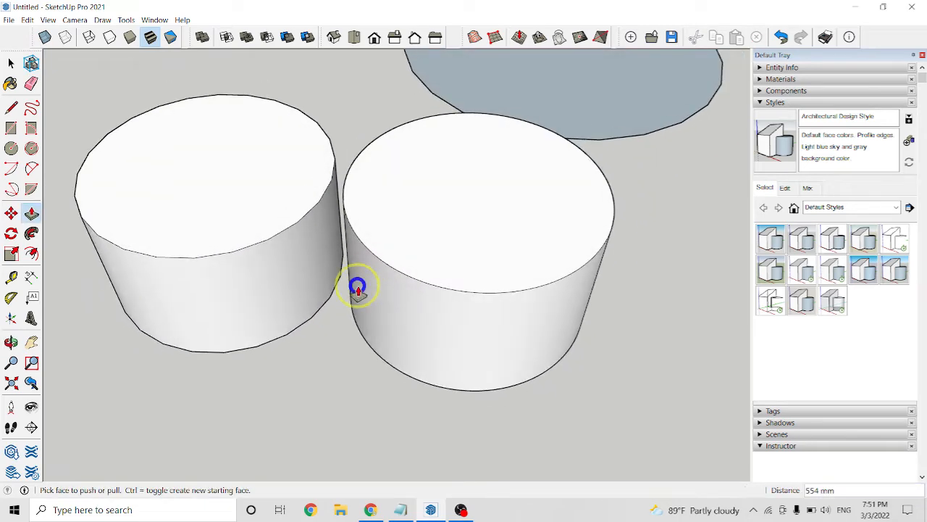
- Compare the smoothness of the two cylinders by selecting their curved side faces and top edges in turn
key(space)
click(290, 275)
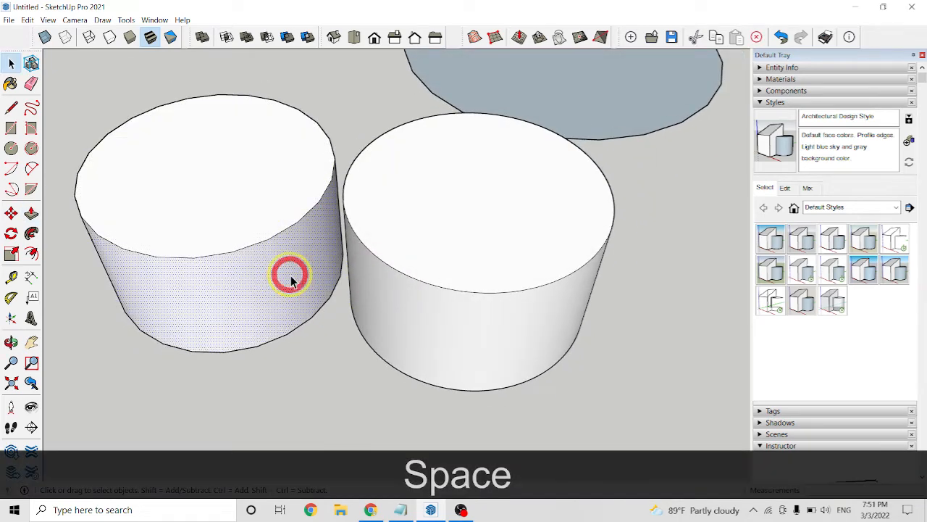
middle_drag(290, 275, 269, 281)
click(449, 254)
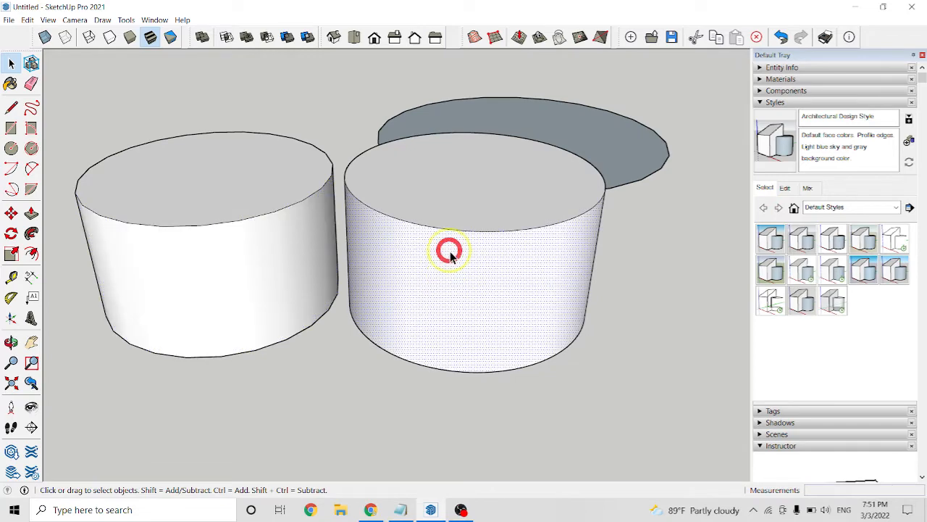
click(444, 227)
click(301, 203)
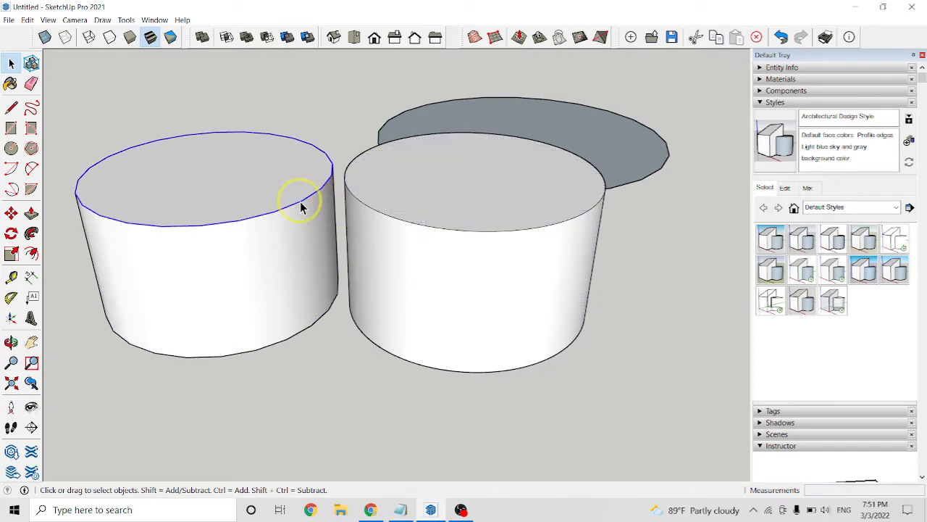
click(293, 252)
click(456, 221)
middle_drag(457, 243, 370, 288)
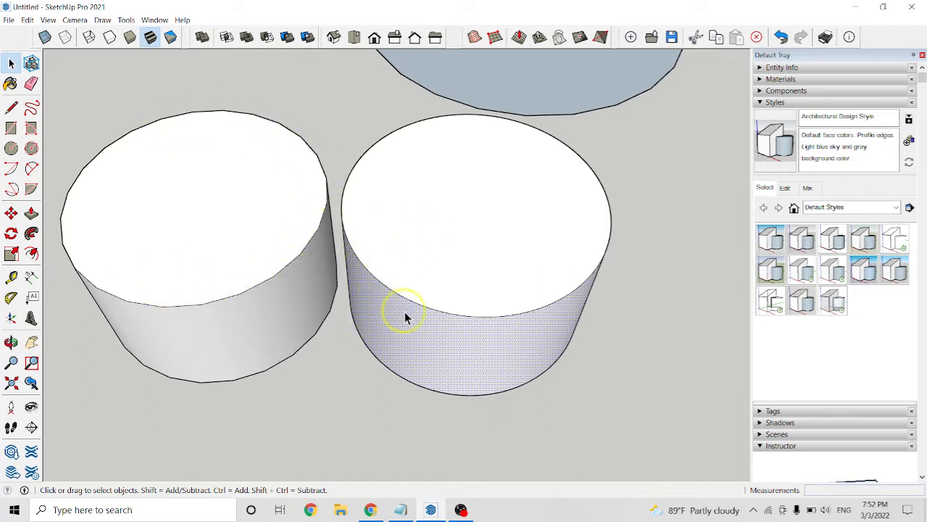
- Draw a small circle with a 100 mm radius on the empty ground beside the cylinders
scroll(574, 302, down, 2)
middle_drag(710, 326, 575, 312)
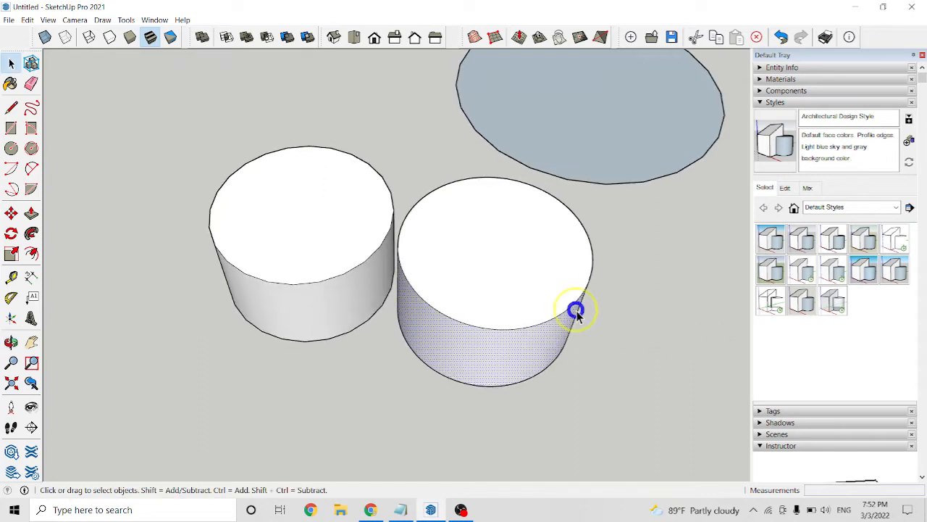
scroll(181, 240, down, 1)
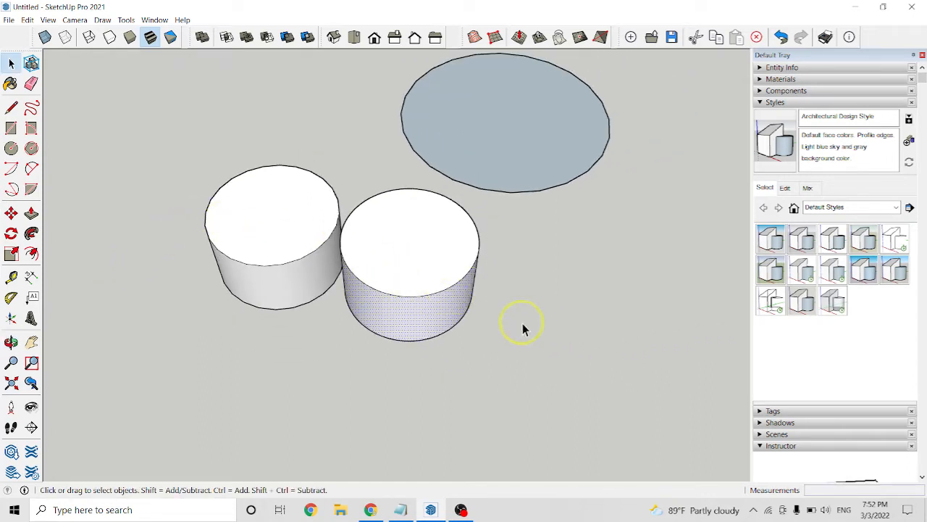
click(11, 148)
click(592, 301)
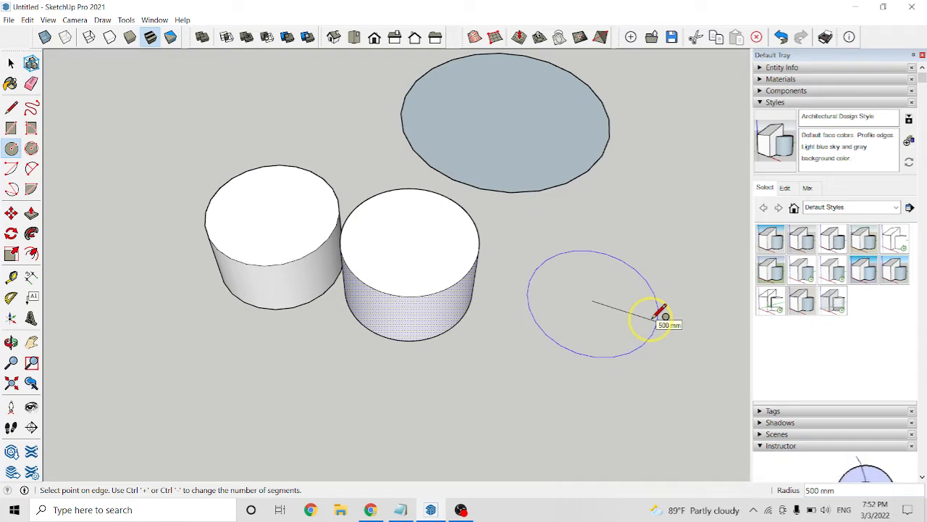
text(100)
key(Return)
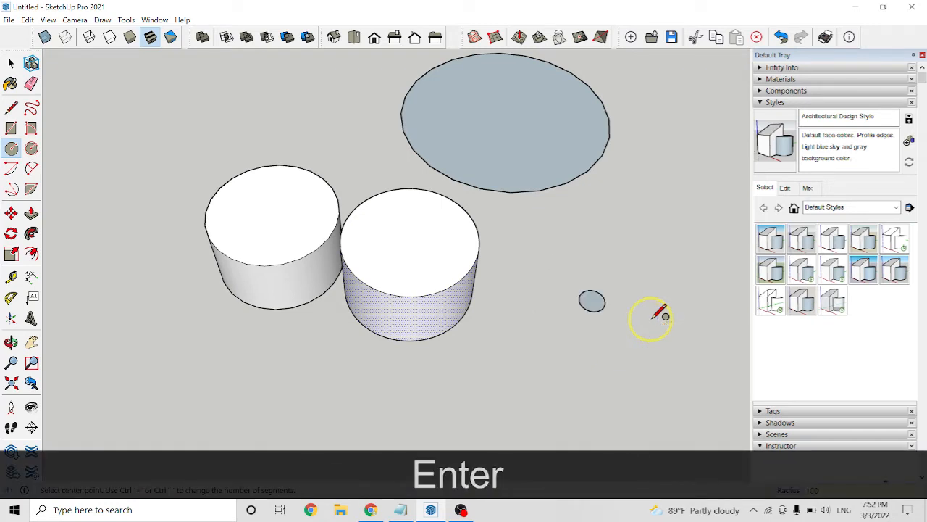
- Set the small circle's segment count to 50
scroll(593, 301, up, 10)
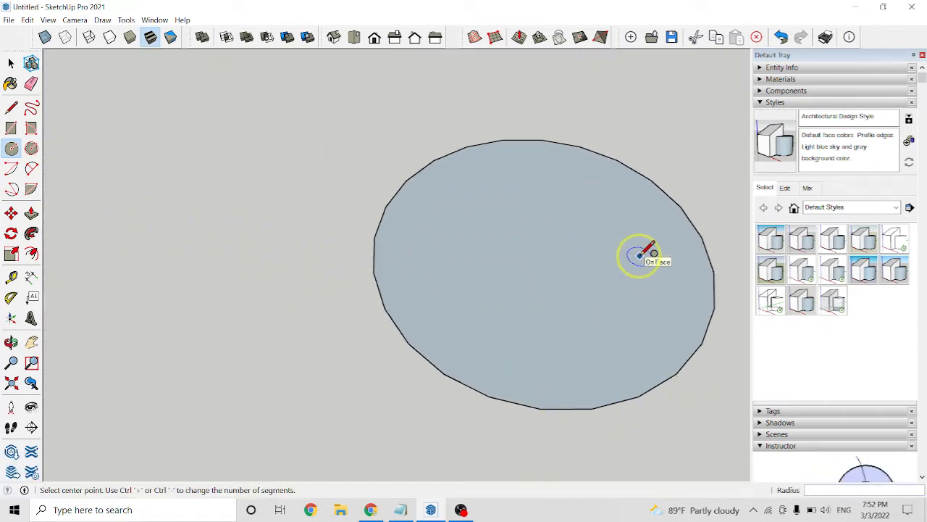
text(50s)
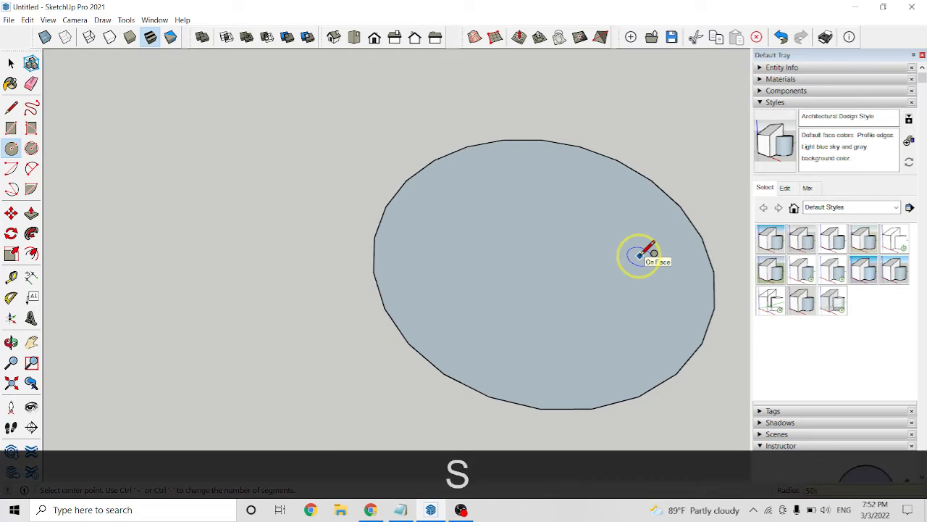
key(Return)
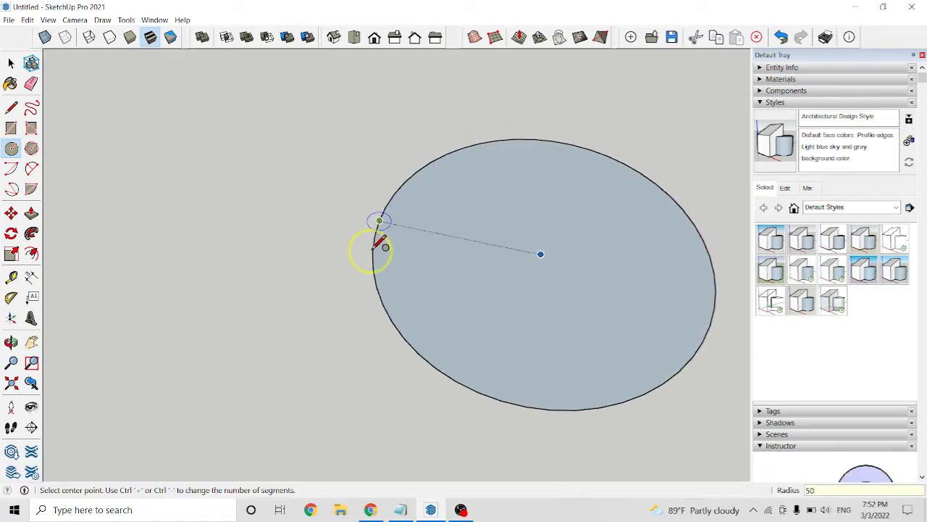
scroll(465, 320, down, 1)
scroll(465, 320, up, 1)
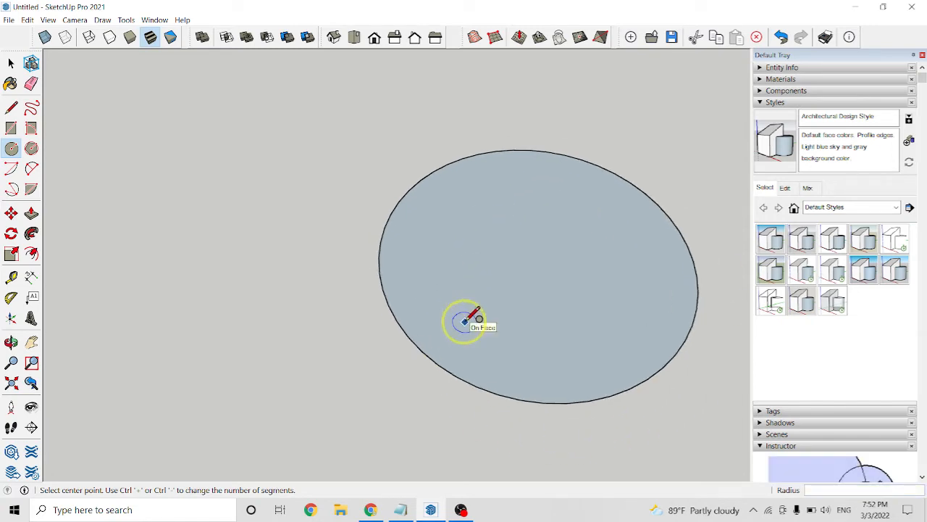
scroll(612, 328, down, 4)
scroll(620, 326, down, 4)
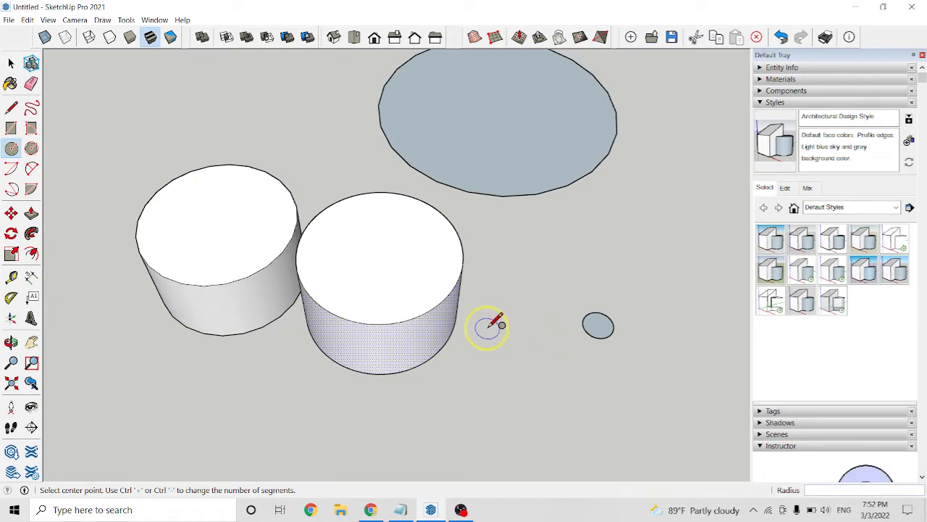
scroll(487, 326, up, 1)
scroll(489, 325, down, 1)
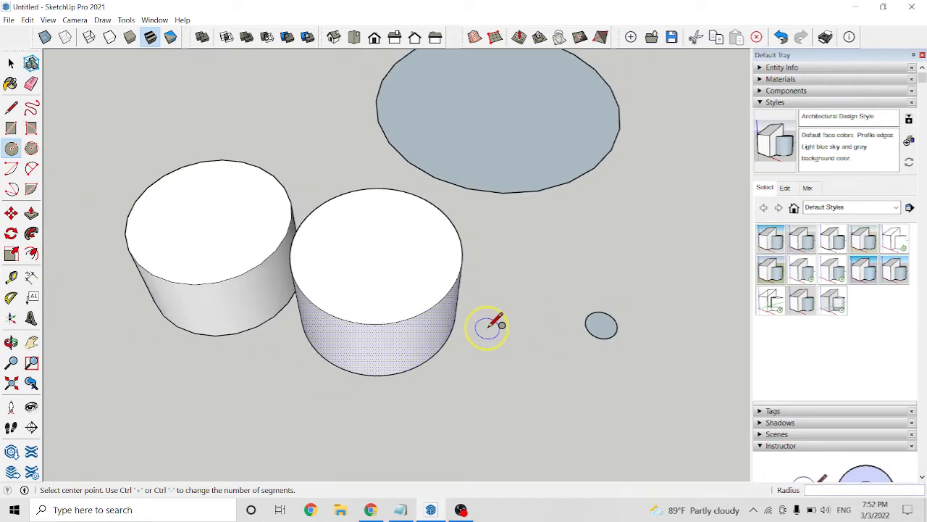
key(space)
scroll(602, 294, down, 1)
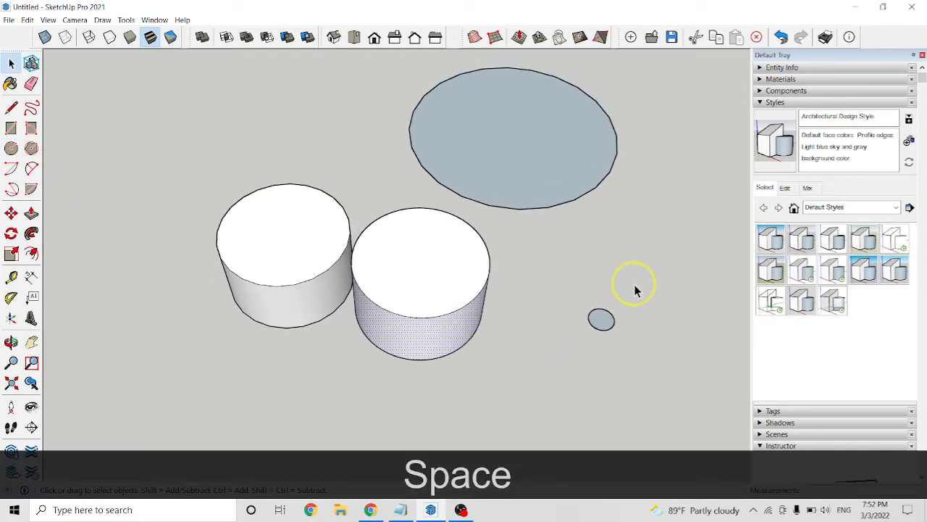
mouse_move(635, 288)
middle_down()
mouse_move(555, 269)
mouse_move(644, 275)
mouse_move(630, 282)
middle_up()
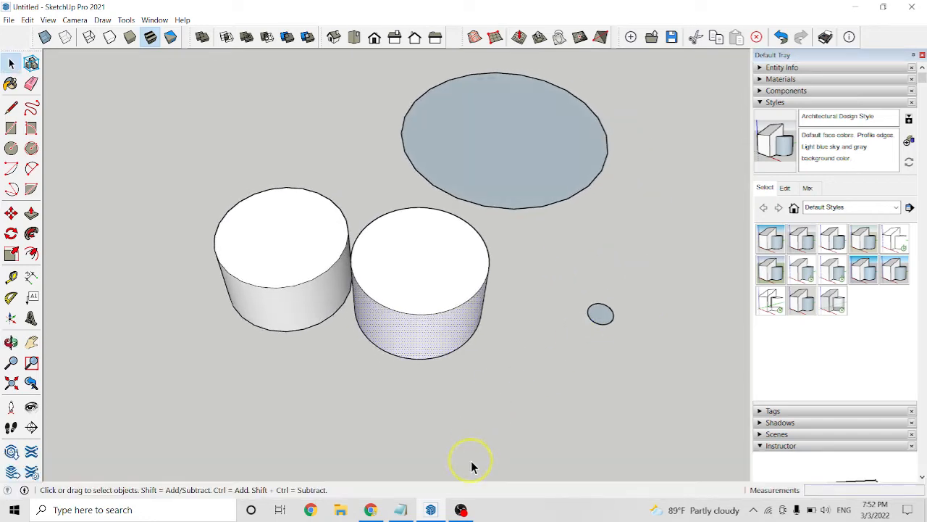
- Switch to the lesson notes in Notepad, highlight item 4, arc, and return to the model
click(401, 509)
double_click(428, 293)
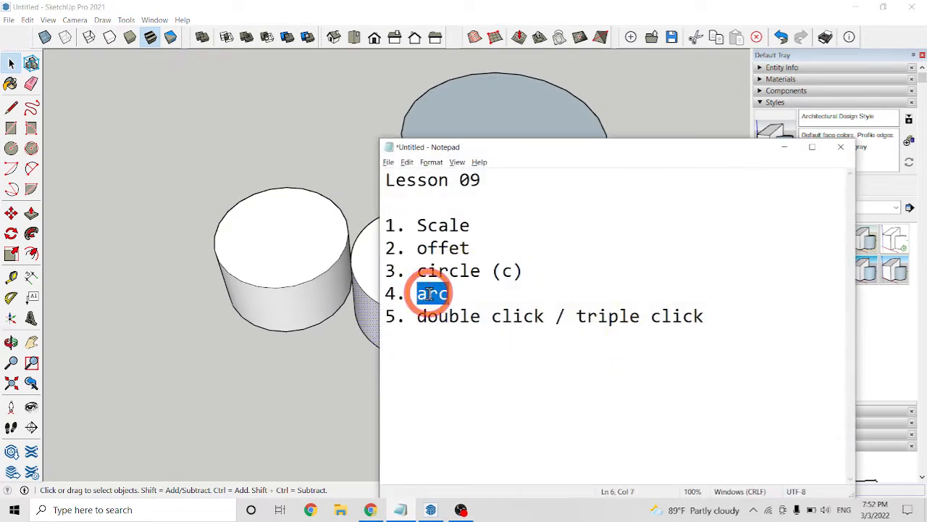
click(784, 149)
- Bring the large boxes back into view and examine the long vertical side face of the front box
scroll(327, 239, down, 2)
middle_drag(300, 289, 277, 288)
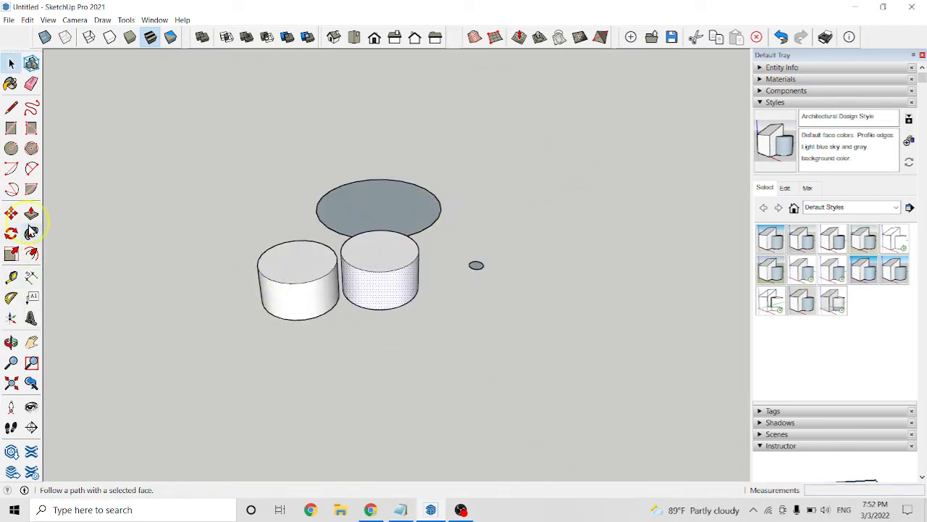
click(31, 342)
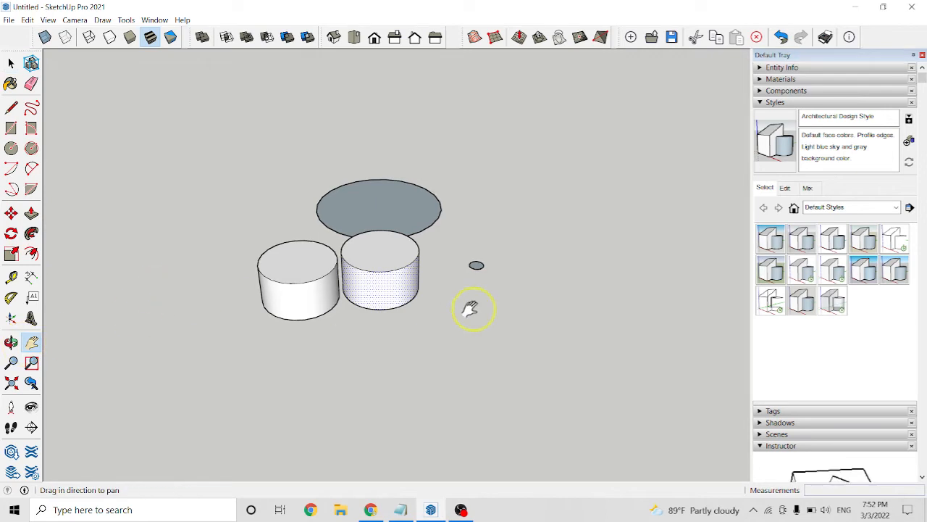
drag(472, 306, 664, 314)
drag(302, 253, 458, 248)
scroll(458, 253, down, 6)
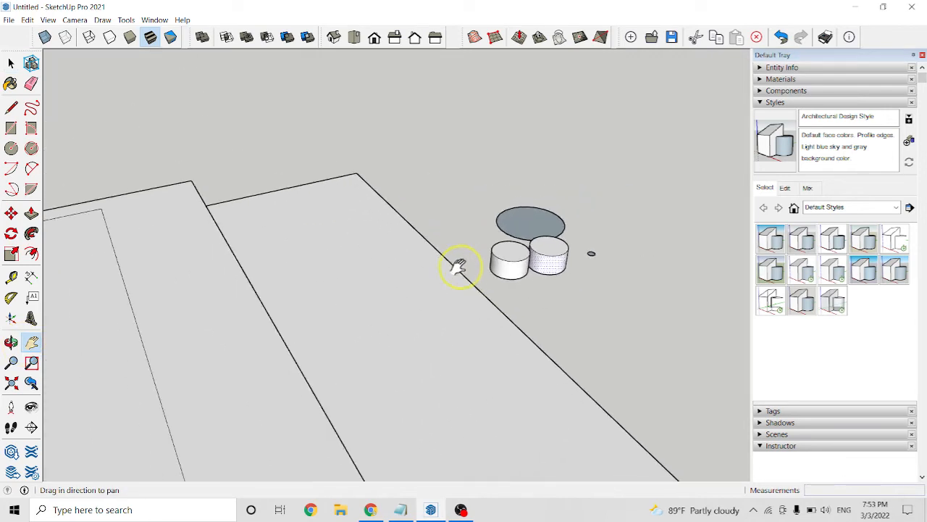
drag(463, 307, 475, 269)
scroll(341, 352, up, 3)
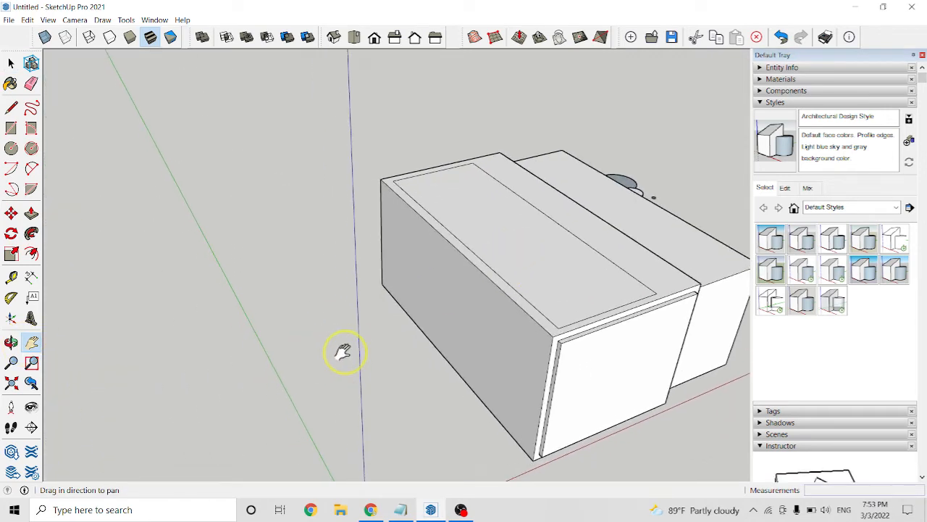
drag(341, 352, 491, 342)
drag(523, 315, 397, 273)
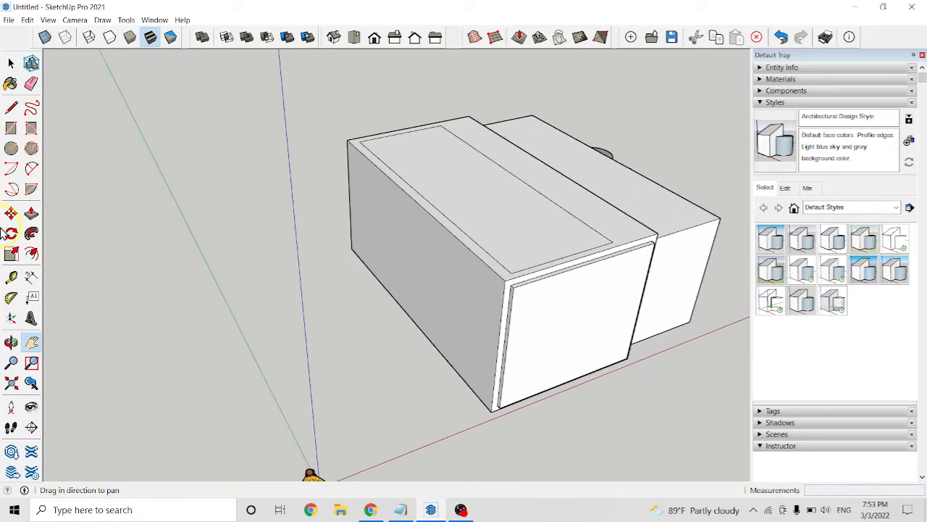
click(11, 342)
drag(336, 345, 557, 235)
key(space)
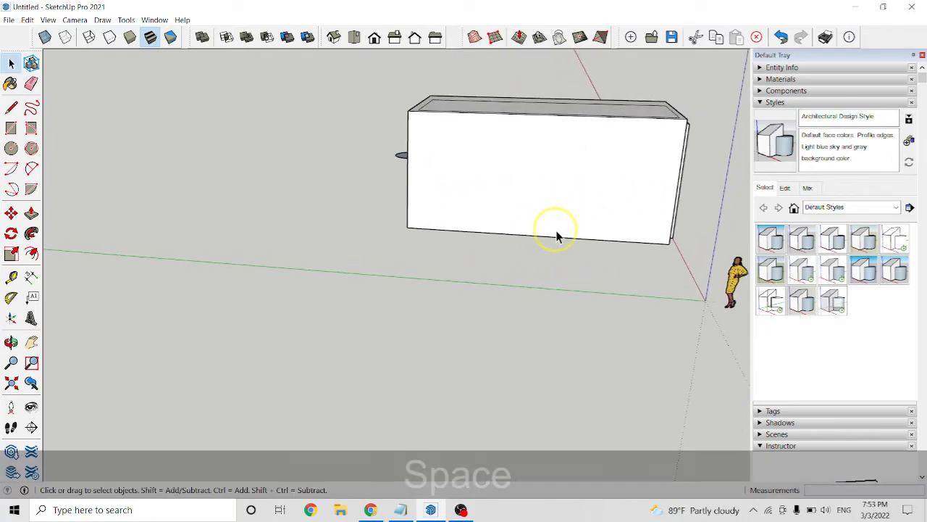
mouse_move(556, 236)
middle_down()
mouse_move(486, 269)
mouse_move(538, 234)
mouse_move(540, 243)
middle_up()
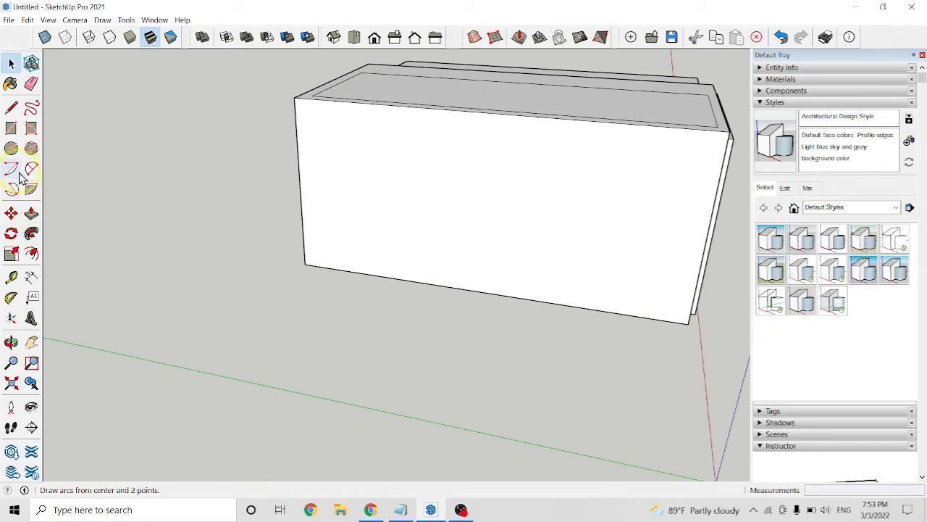
click(12, 277)
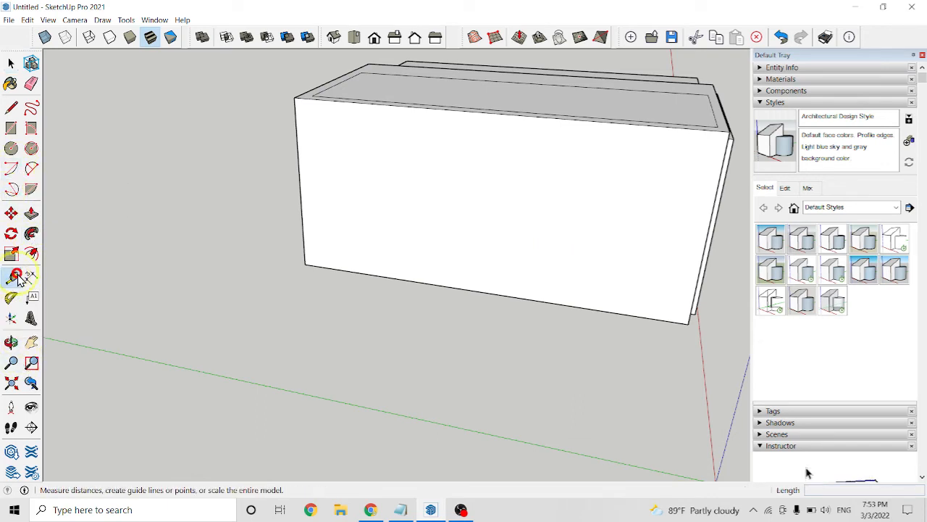
click(300, 185)
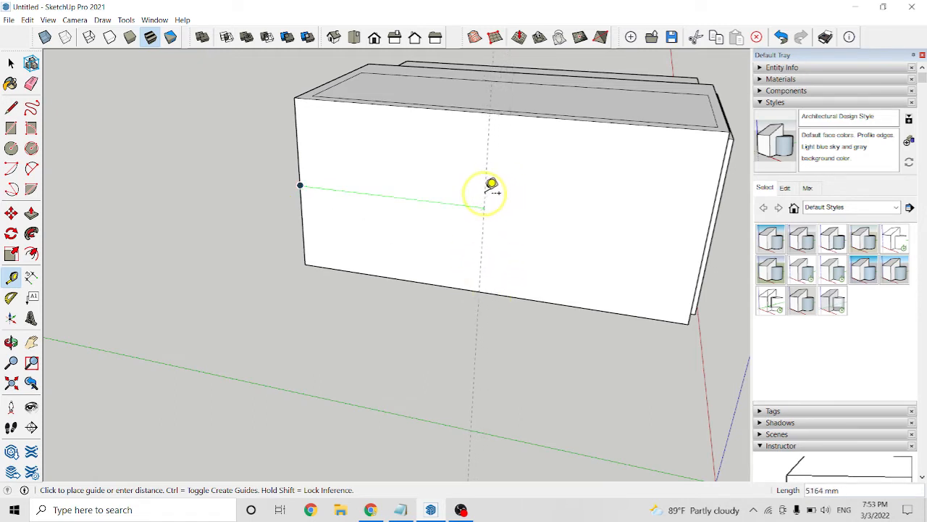
key(space)
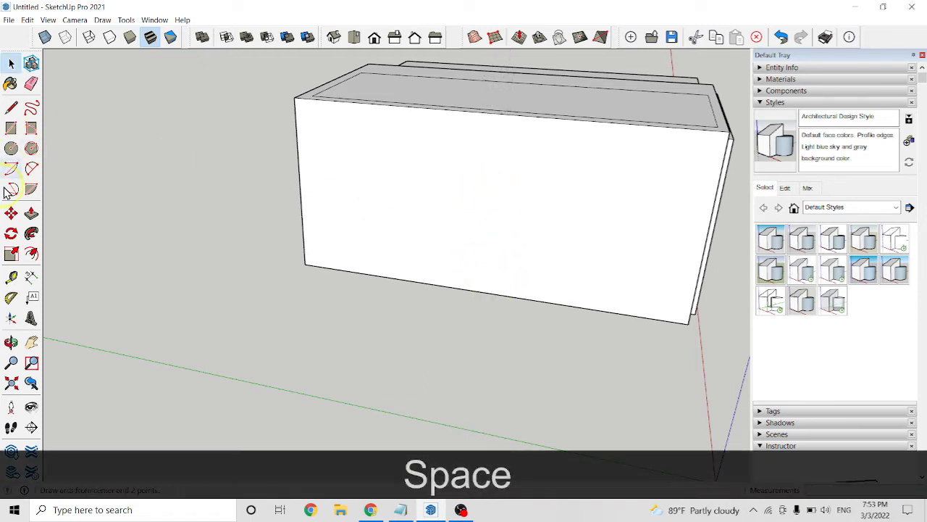
- Try to place a guide line from the front face's upper corner along its top edge, and undo it
click(12, 277)
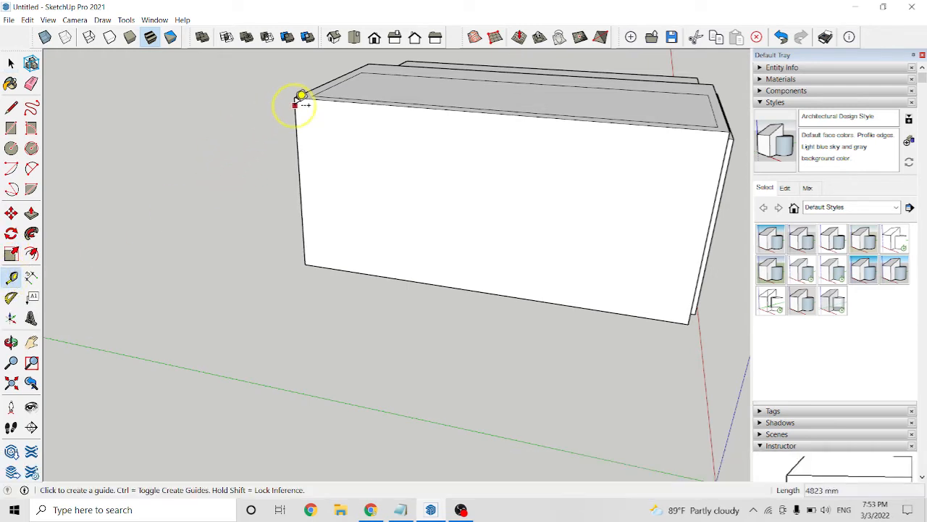
click(294, 97)
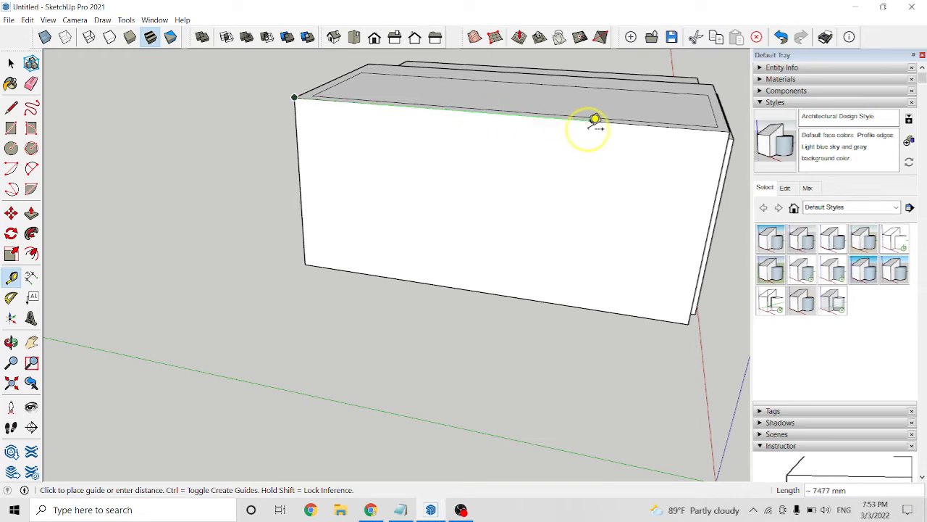
click(495, 108)
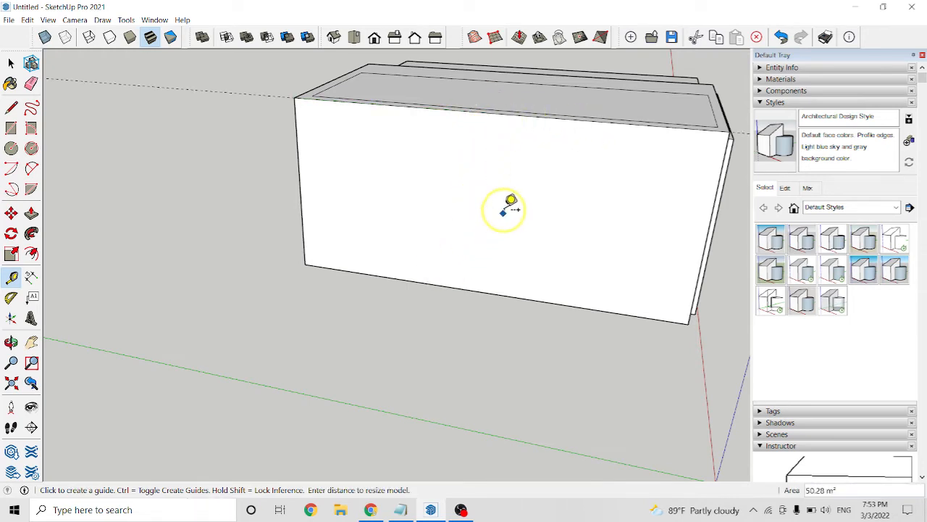
click(492, 190)
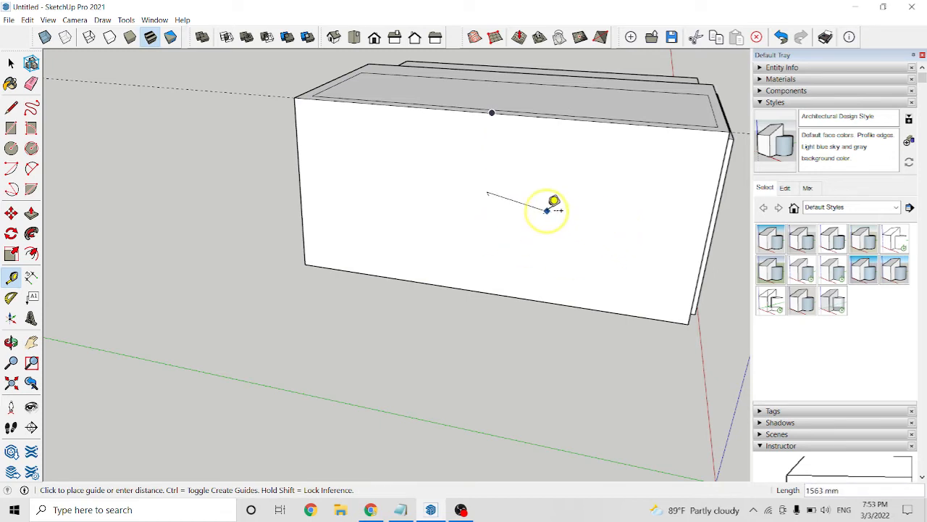
key(space)
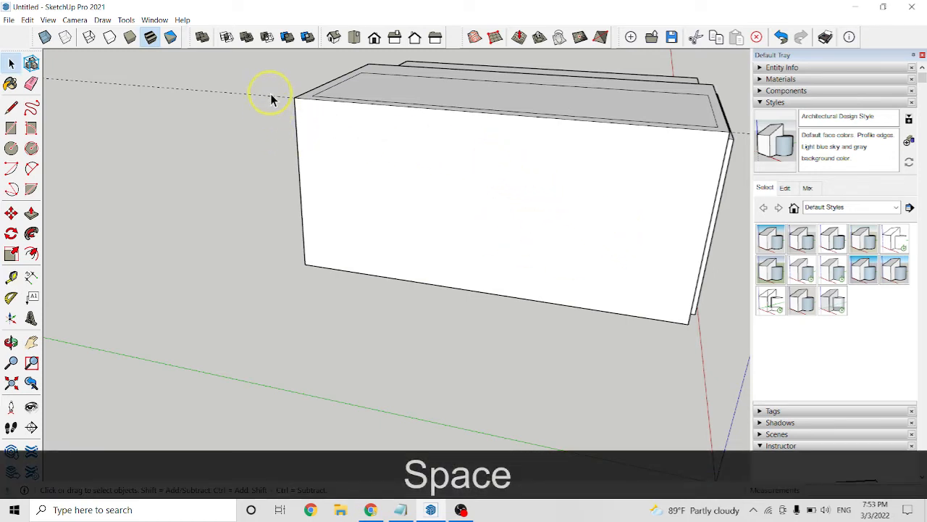
drag(272, 124, 273, 121)
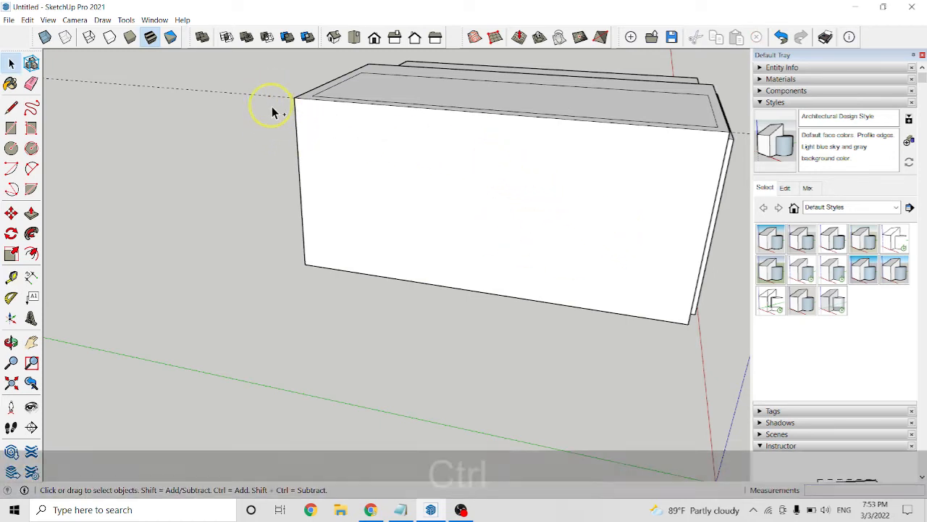
key(ctrl+z)
- Place a diagonal guide from the front face's upper-left corner to a point directly below the top edge's midpoint
click(11, 279)
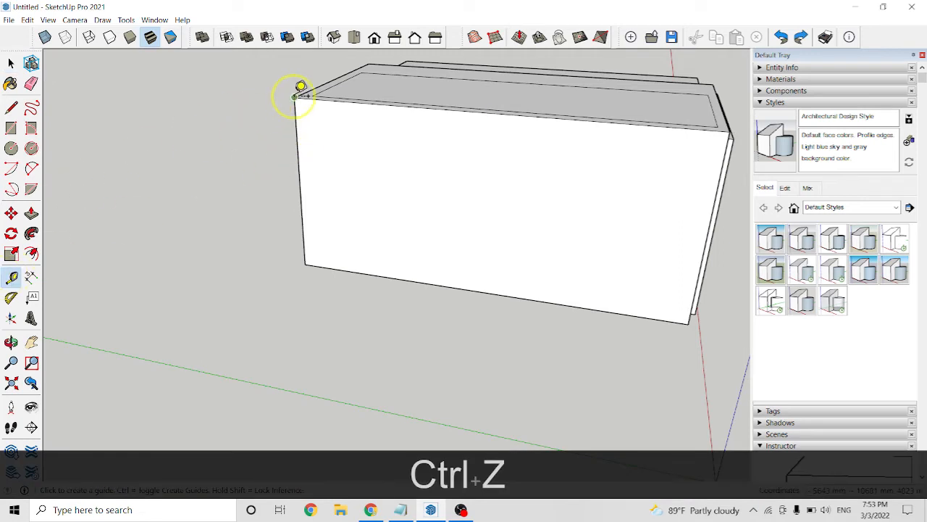
click(299, 93)
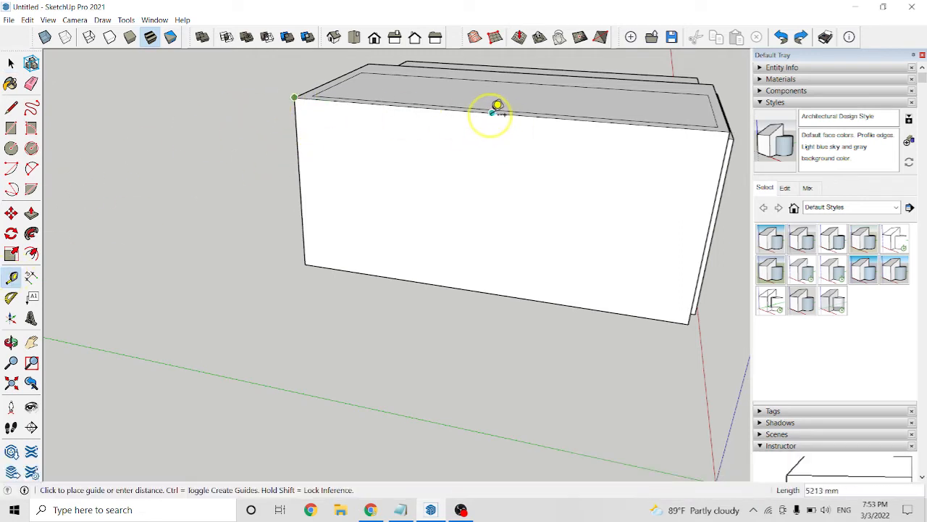
click(495, 161)
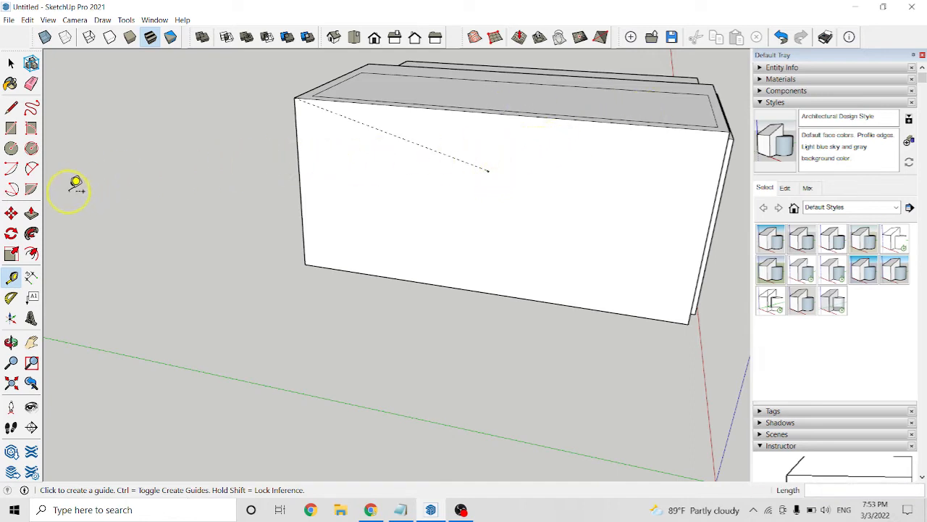
- Place a vertical guide parallel to the front face's left edge, through the end of the diagonal guide at mid-width
click(12, 281)
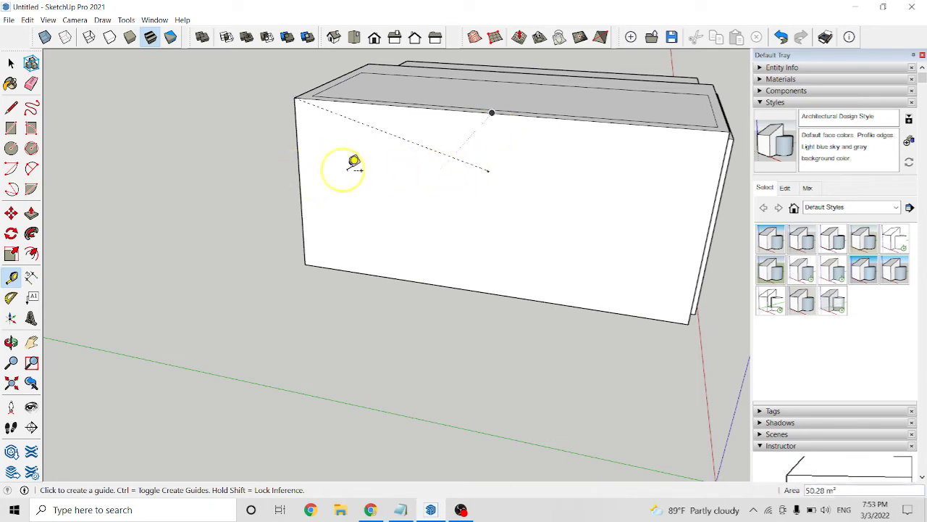
click(299, 166)
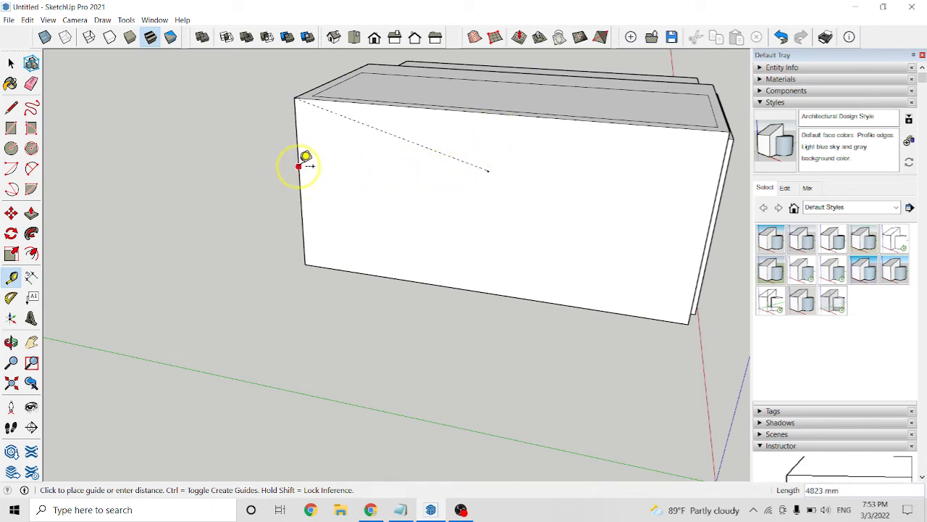
click(491, 171)
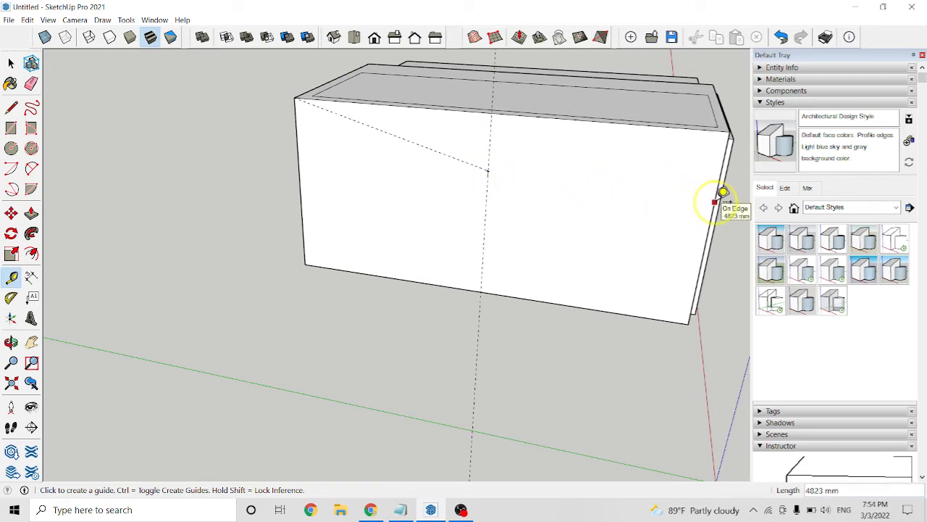
- Try to mark a guide point 500 mm from the top edge's midpoint, and undo it
click(491, 113)
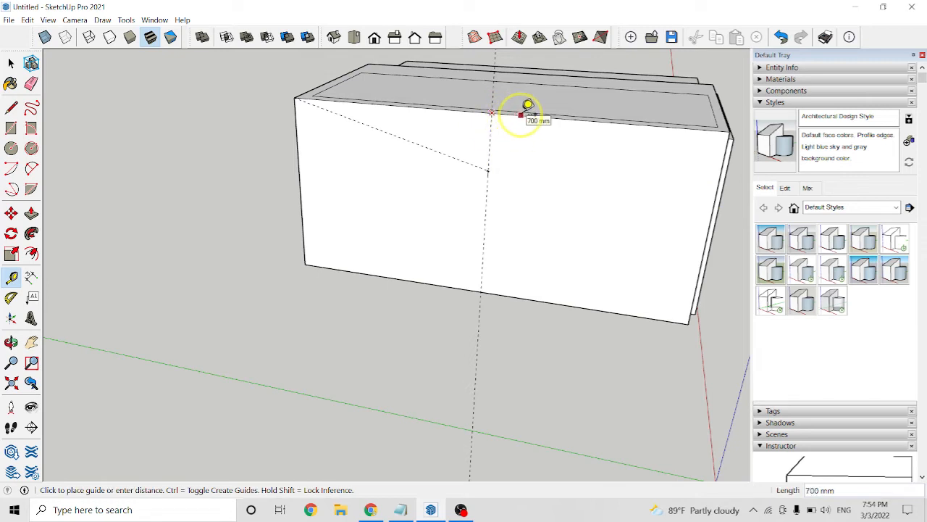
text(500)
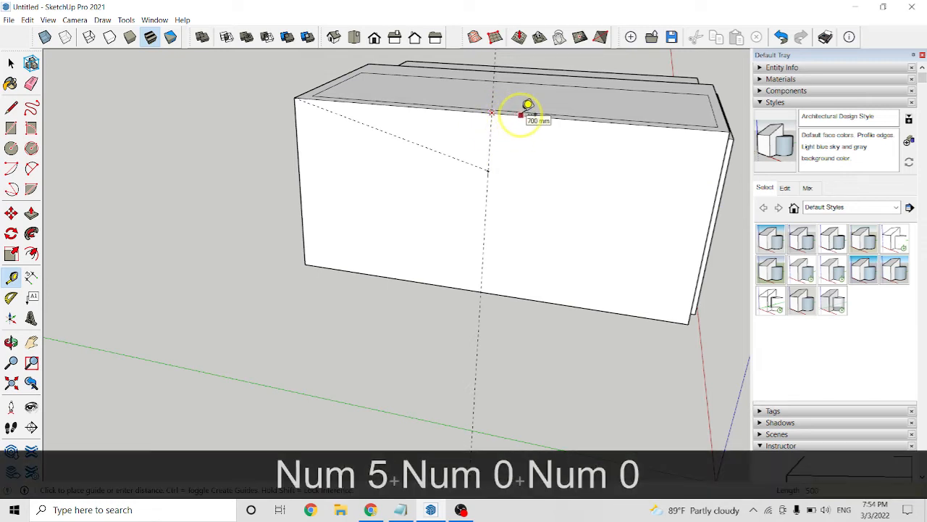
key(Return)
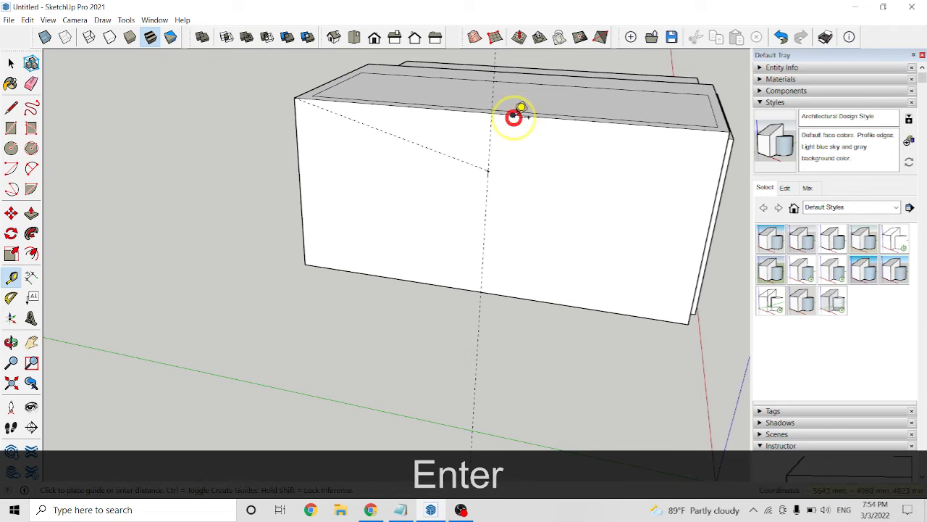
click(513, 116)
key(Escape)
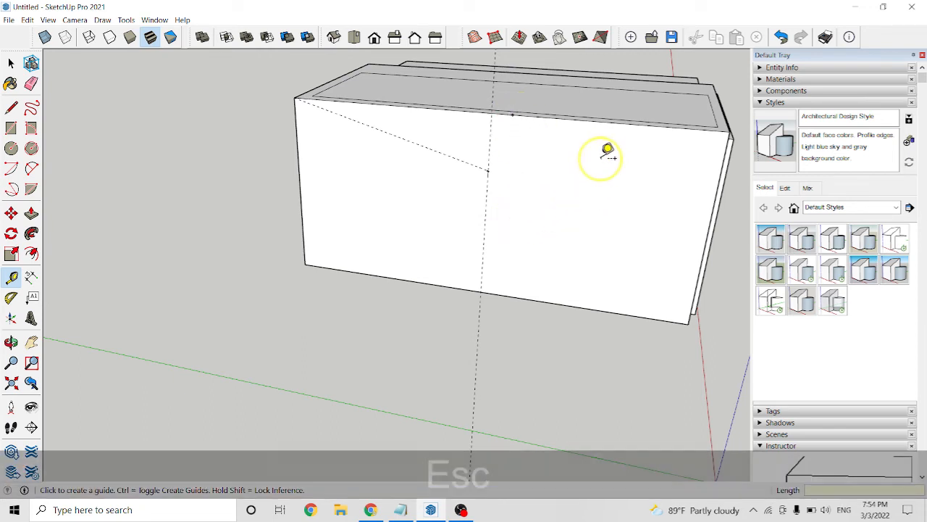
key(Escape)
key(ctrl+z)
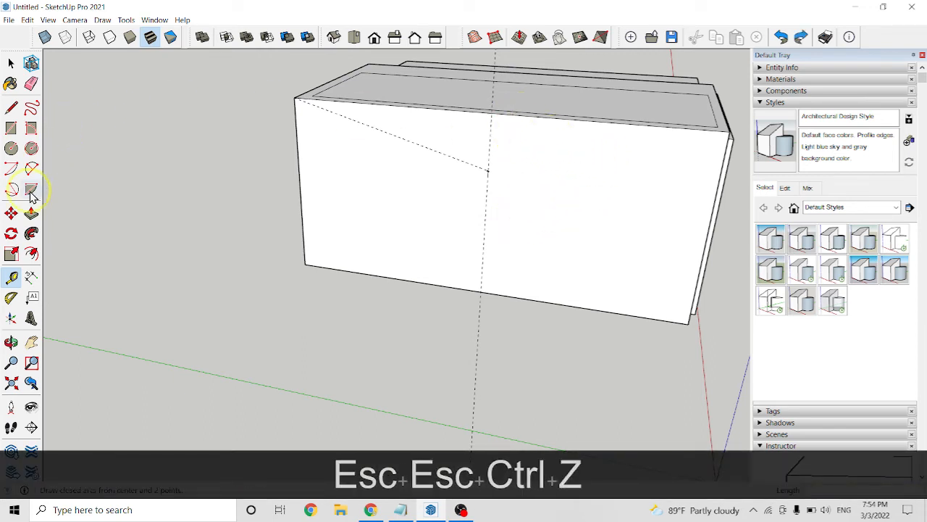
- Measure 500 mm along the top edge from the centre guide again to set a guide point, and remove that point
click(492, 112)
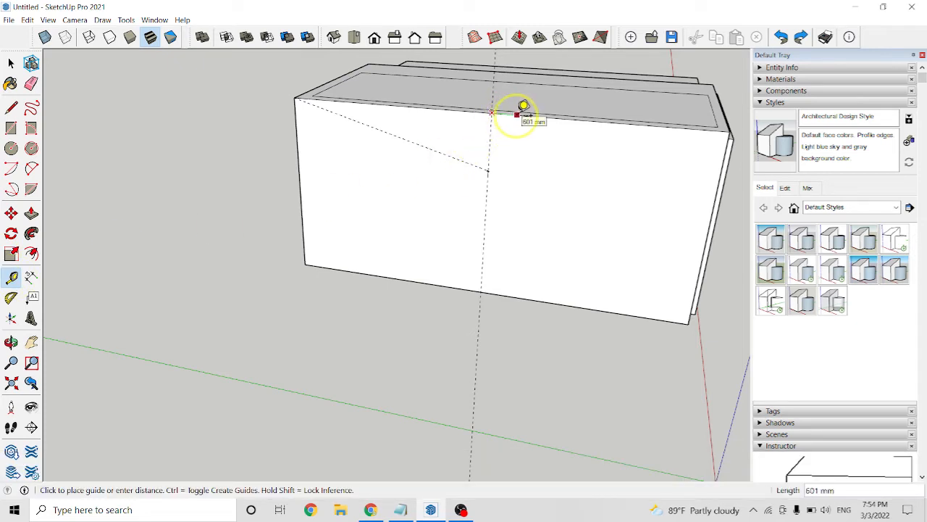
text(500)
key(Return)
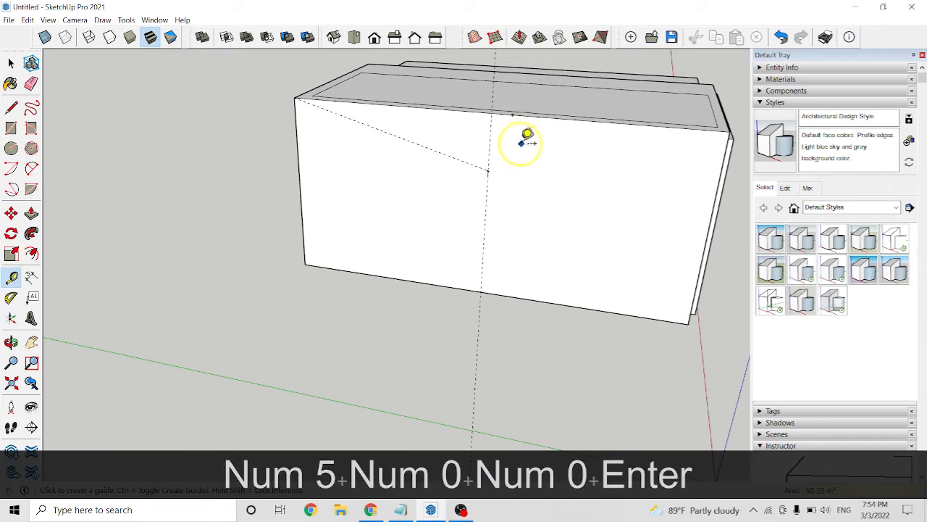
click(513, 113)
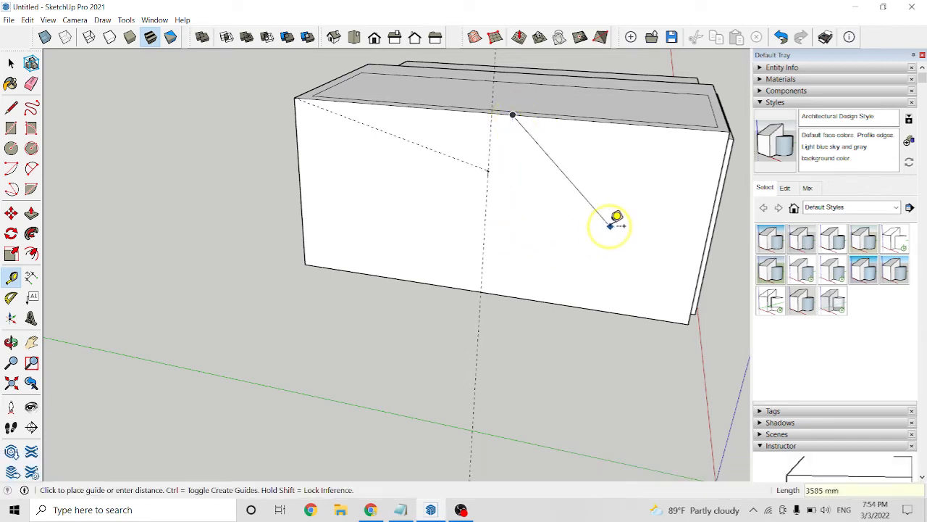
key(Escape)
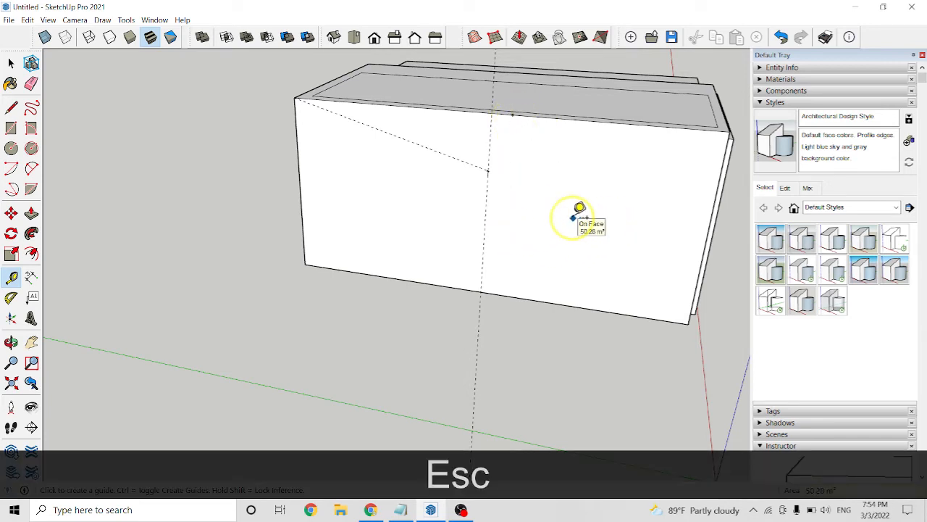
key(ctrl+z)
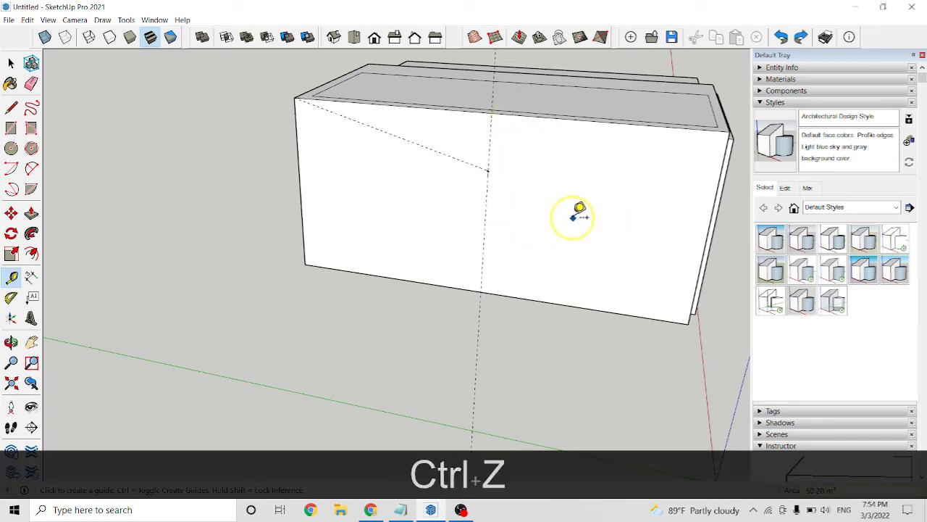
- Place two more vertical guides parallel to the front face's left edge, one on each side of the centre guide
click(16, 281)
click(300, 175)
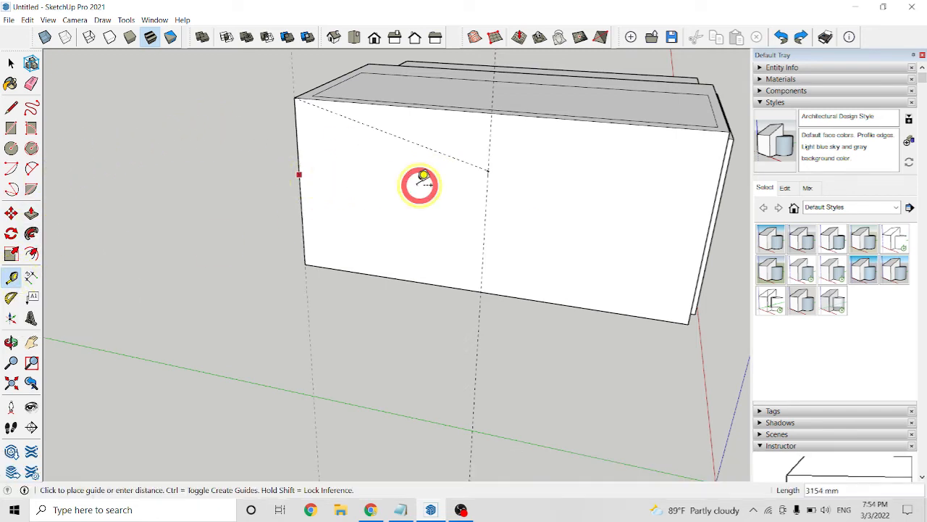
click(543, 180)
click(301, 184)
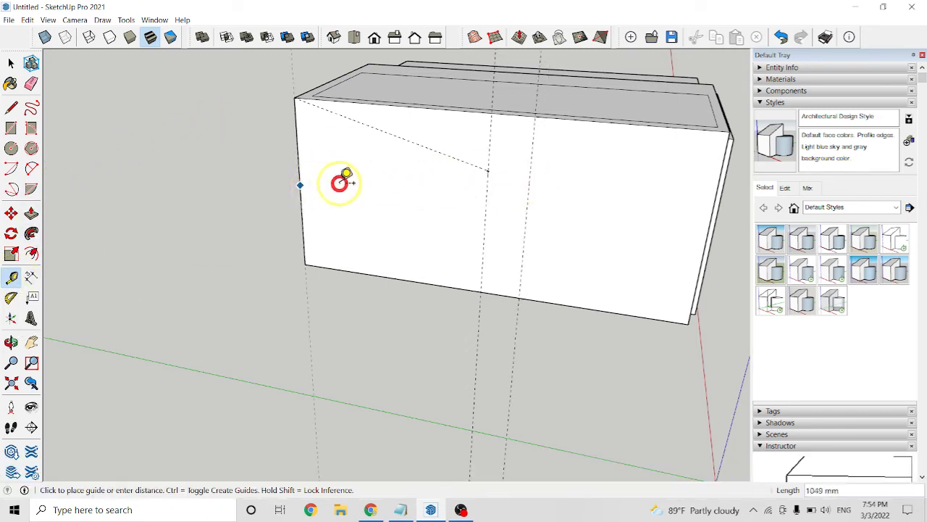
click(448, 186)
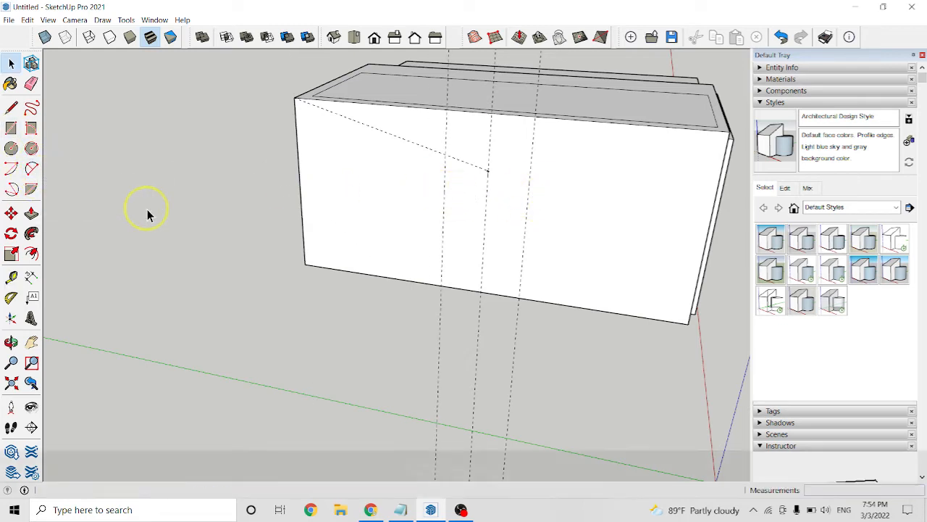
key(space)
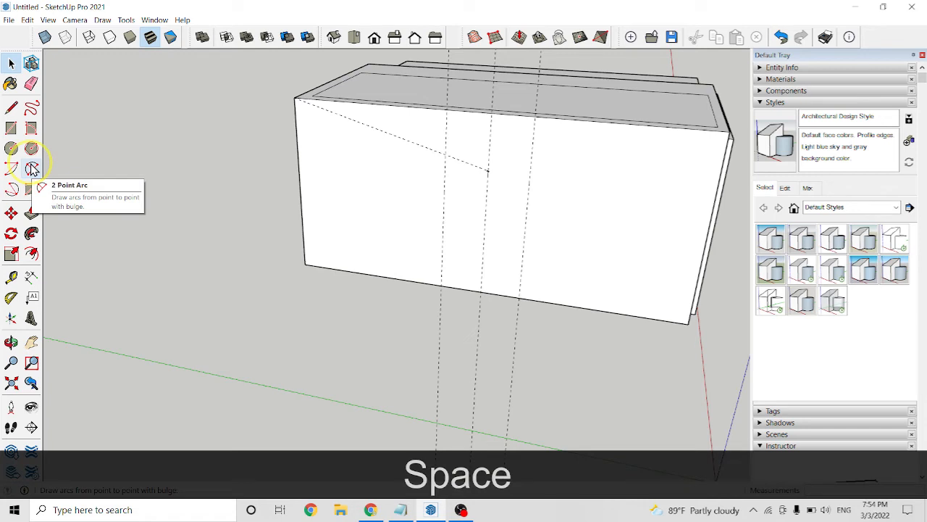
- Draw a 2 Point Arc between the two outer guides on the front face, bulging upward about 829 mm at the centre guide
click(32, 168)
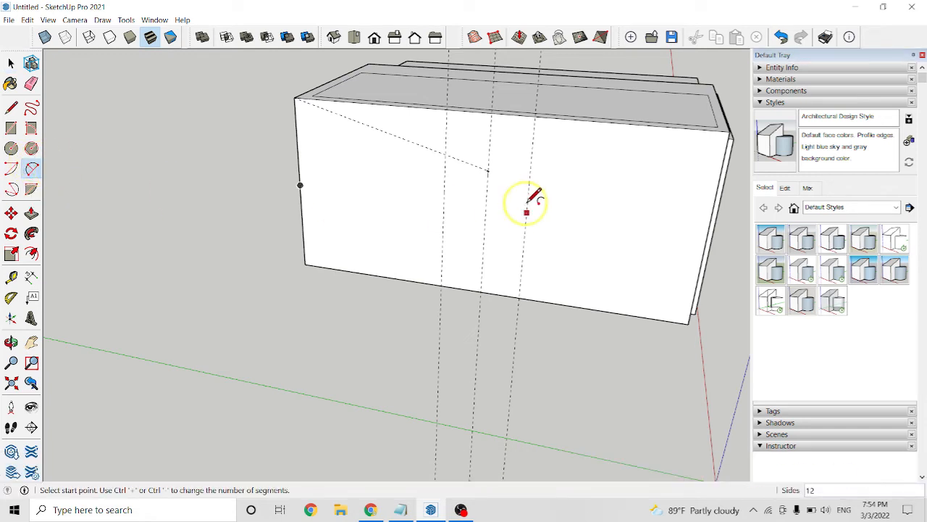
click(444, 179)
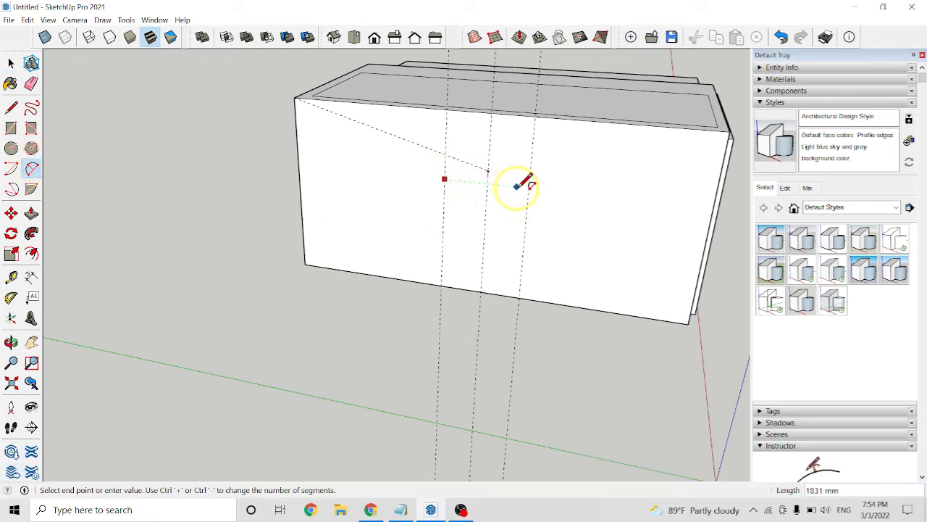
click(529, 187)
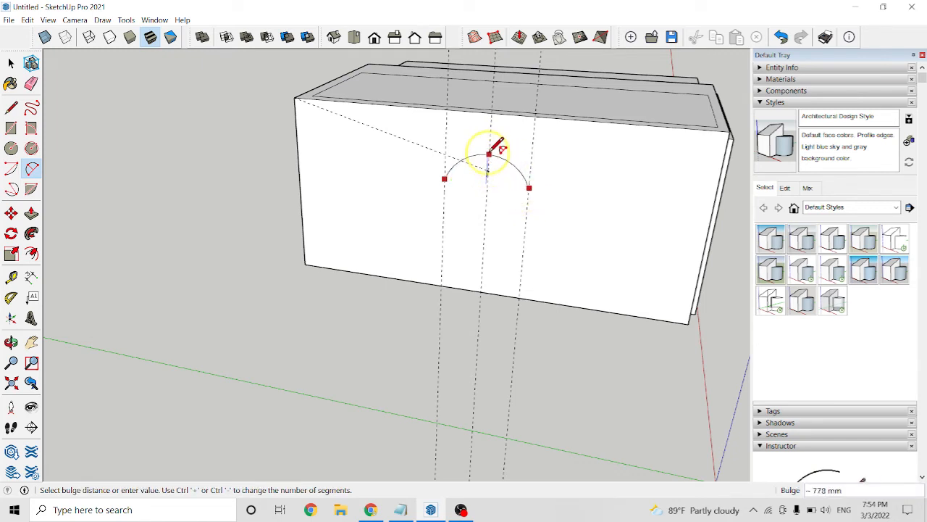
click(490, 150)
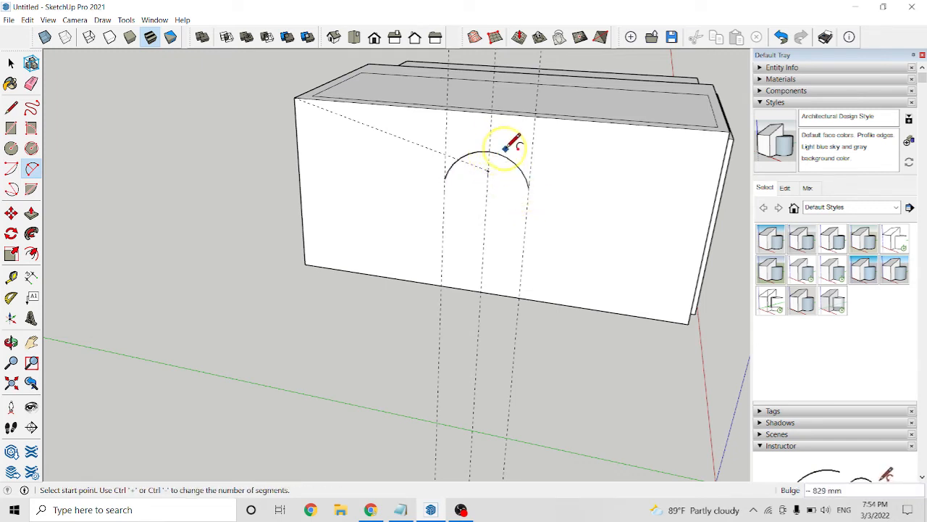
middle_drag(499, 152, 477, 178)
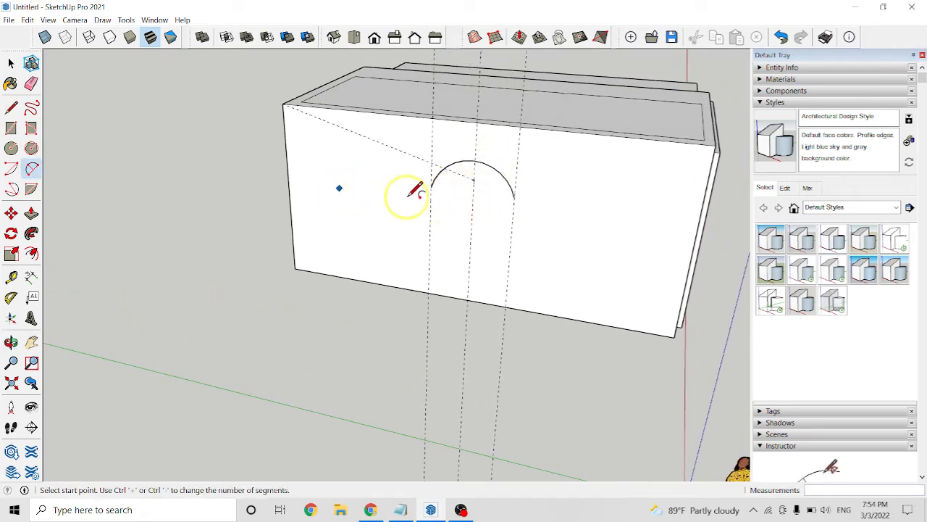
scroll(491, 218, up, 3)
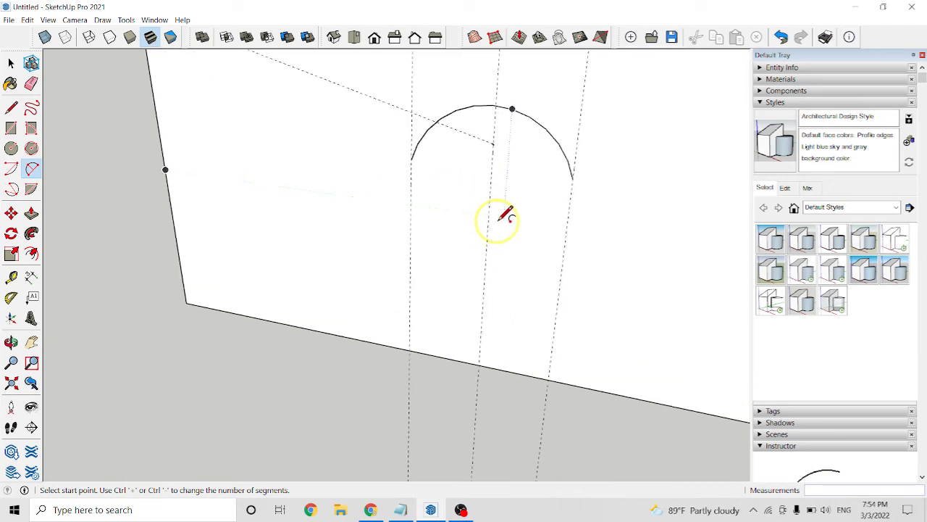
- Draw a second 2 Point Arc below the first between the two outer guides, bulging upward about 950 mm
key(space)
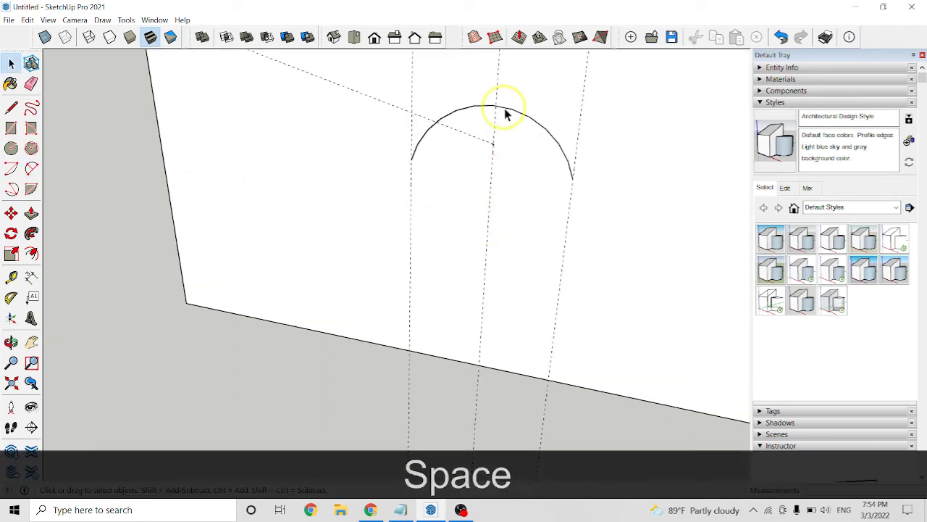
scroll(507, 119, up, 3)
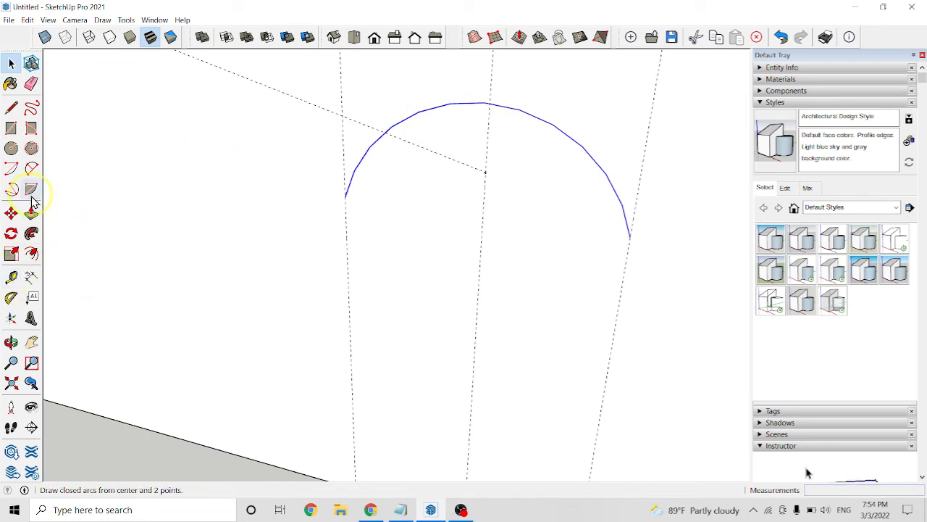
click(31, 168)
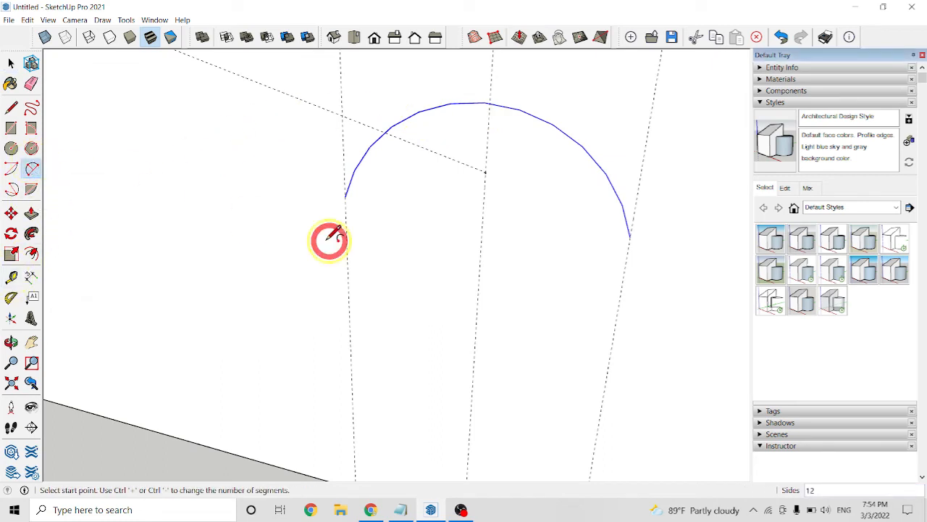
click(350, 321)
click(609, 357)
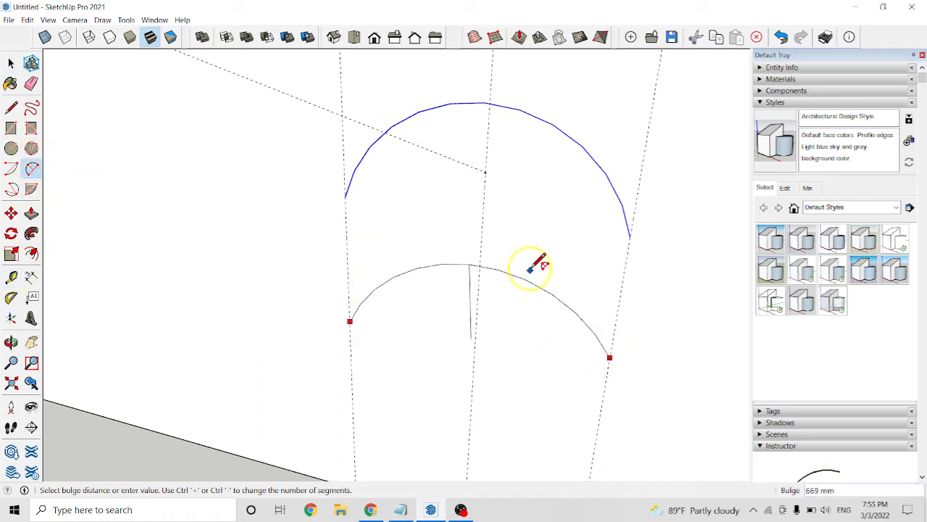
middle_drag(569, 254, 658, 247)
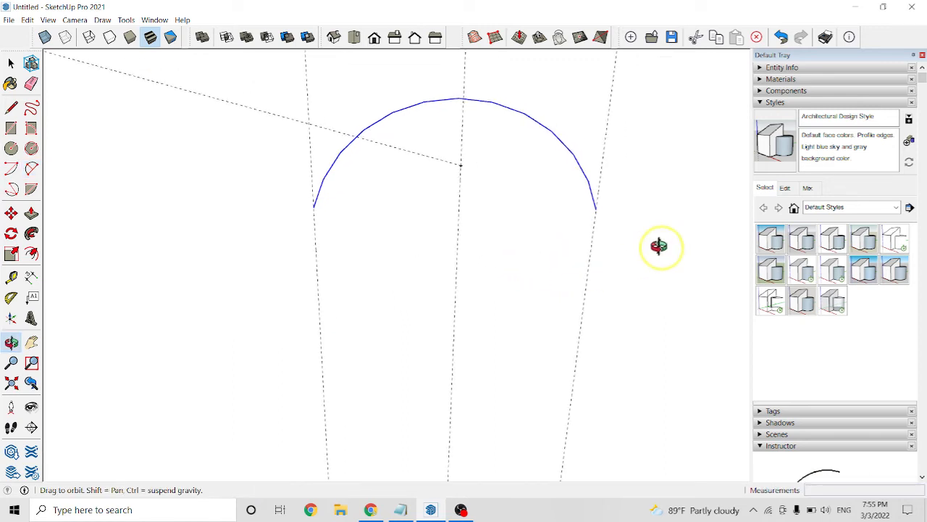
click(509, 218)
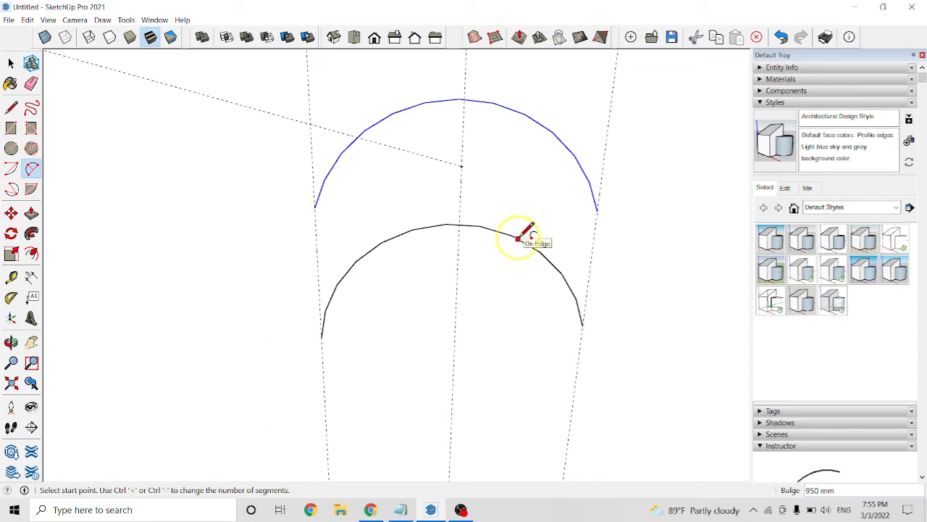
- Try to set the lower arc to 500 segments and dismiss the warning
text(50)
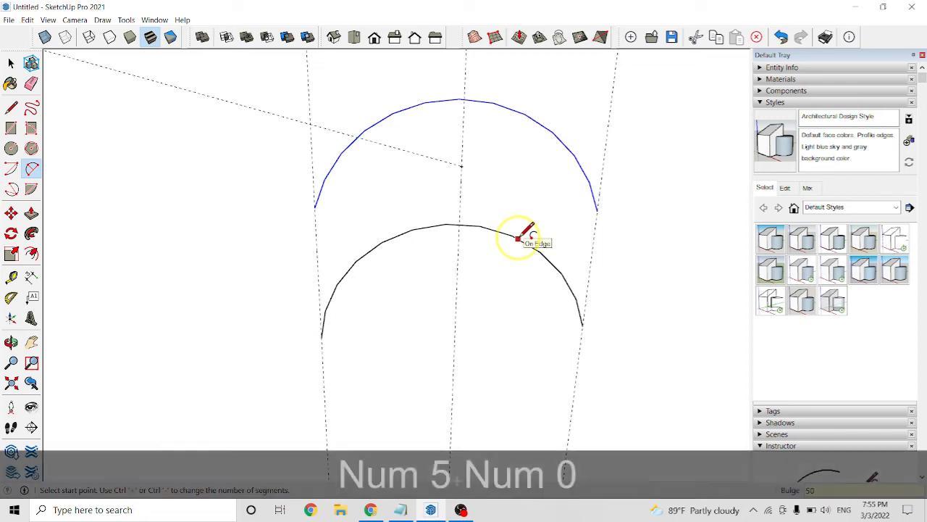
text(0s)
key(Return)
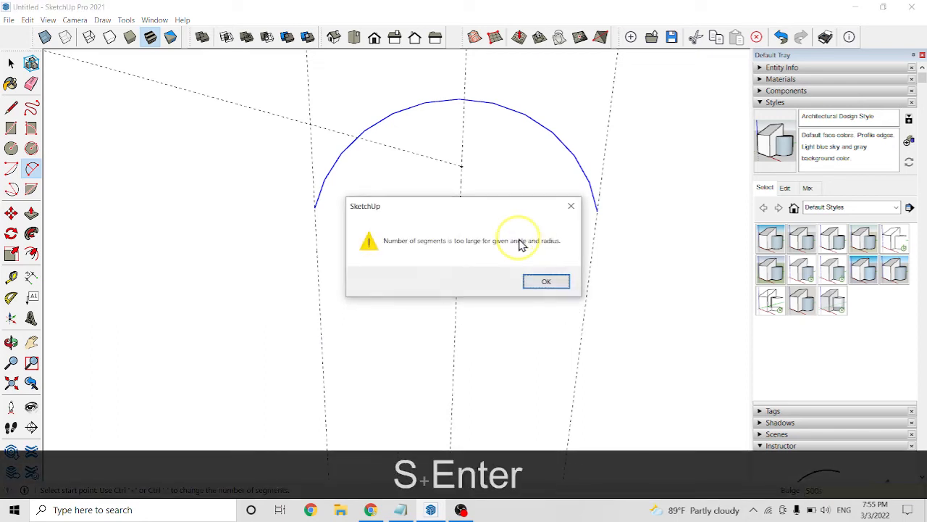
click(548, 283)
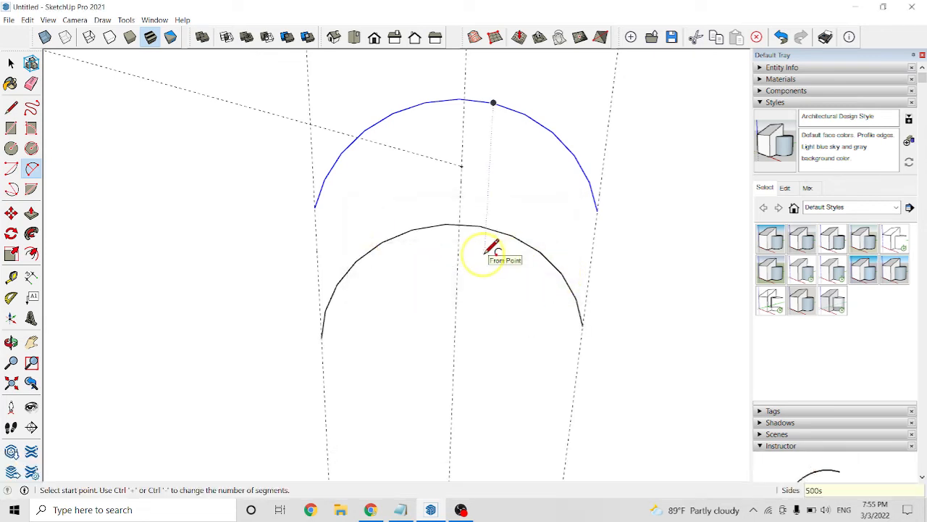
- Set the lower arc to 20 segments and leave the arc tool
text(20s)
key(Return)
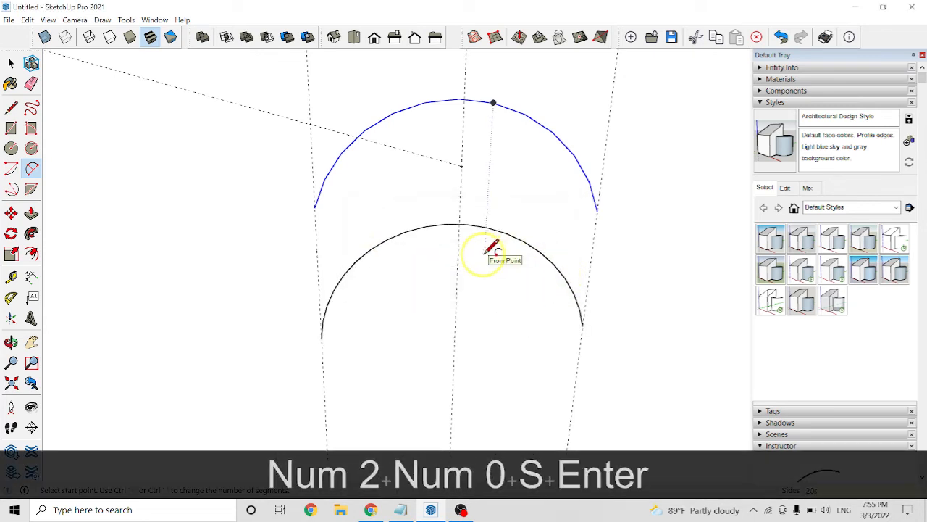
scroll(493, 246, up, 2)
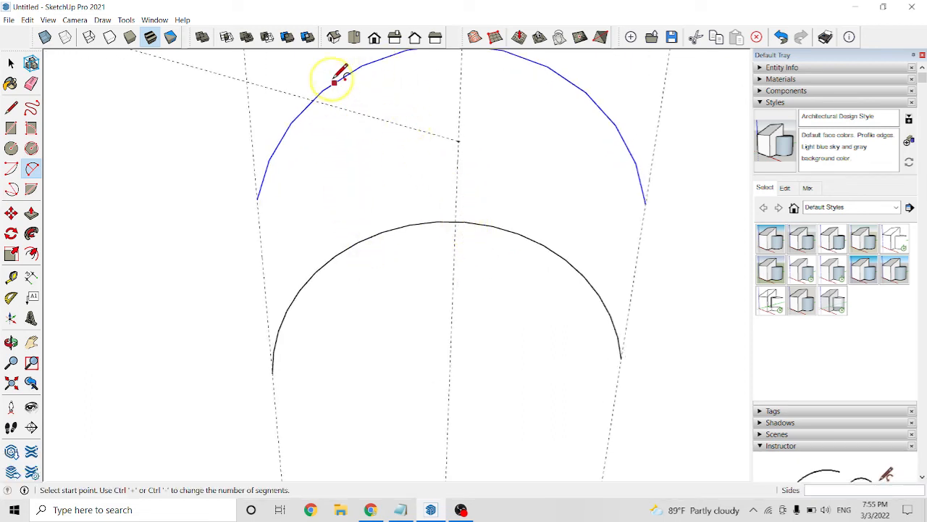
scroll(536, 190, down, 2)
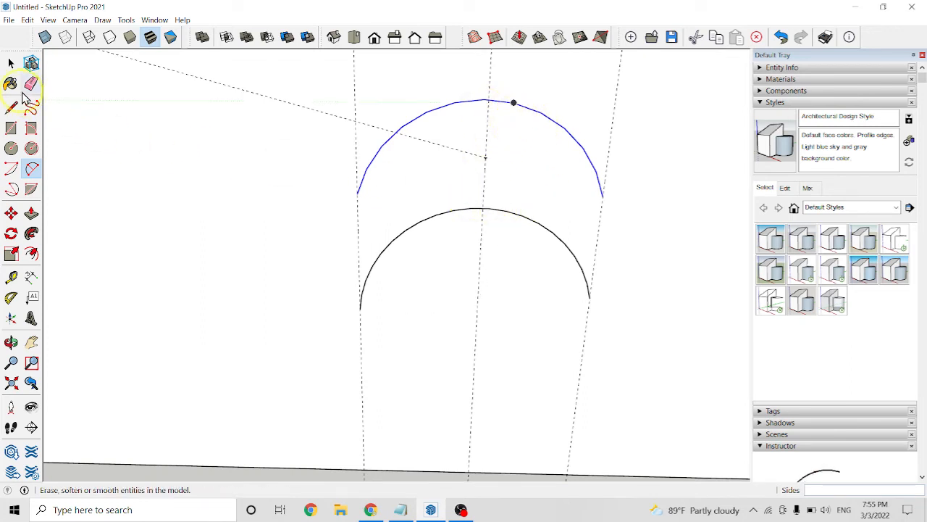
click(11, 63)
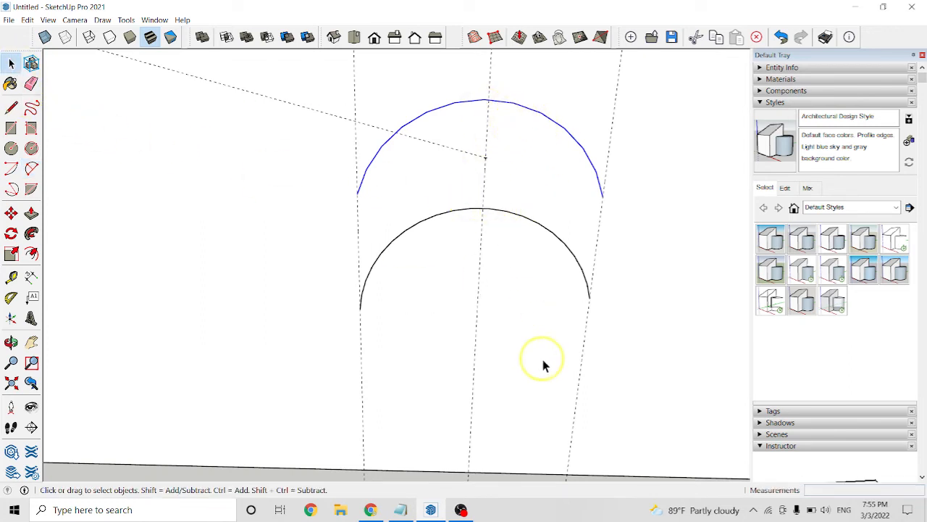
- Switch to the Notepad lesson list, highlight the double click / triple click item, and return to the model
click(400, 510)
drag(418, 316, 764, 290)
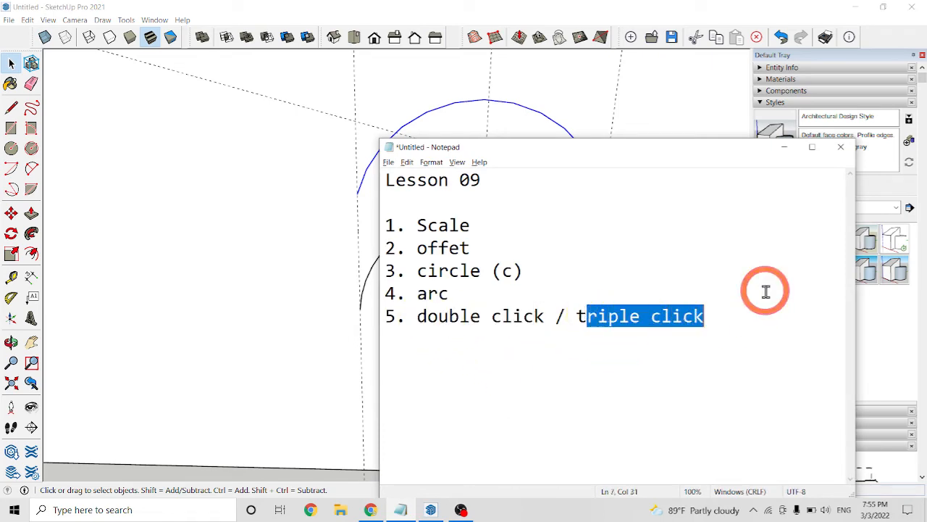
click(795, 151)
- Draw a line from the smaller box's lower back corner to the base of the nearest cylinder
mouse_move(746, 196)
middle_down()
mouse_move(708, 304)
mouse_move(455, 288)
mouse_move(644, 300)
mouse_move(679, 338)
mouse_move(632, 433)
middle_up()
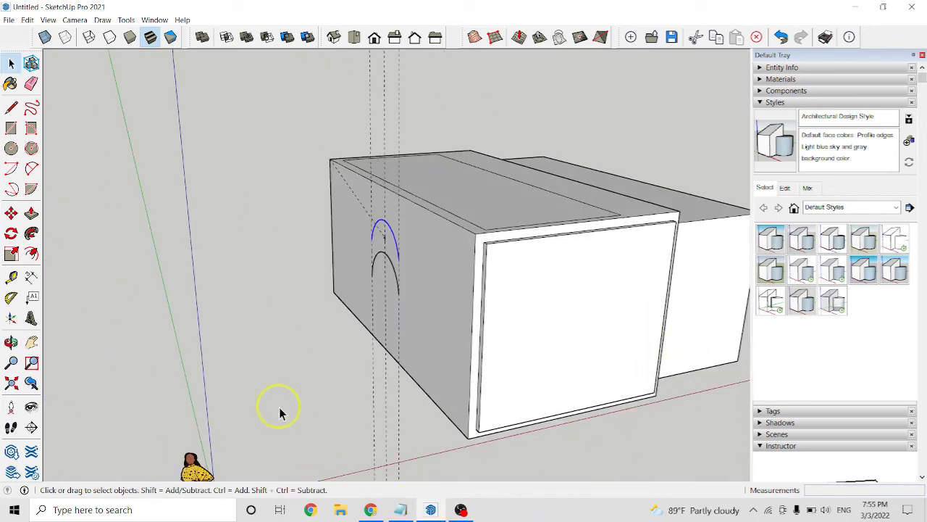
click(31, 342)
drag(540, 334, 390, 298)
drag(567, 274, 406, 275)
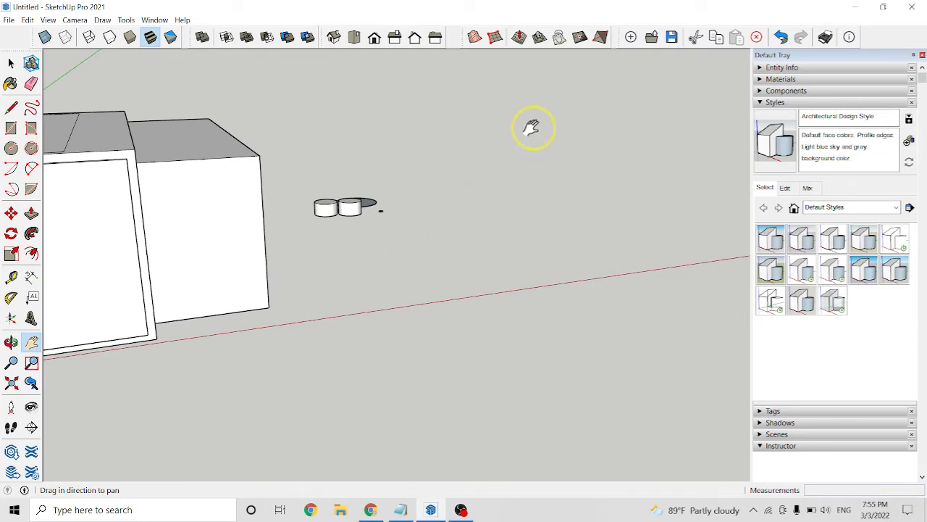
scroll(451, 210, down, 2)
middle_drag(451, 209, 413, 130)
scroll(427, 199, up, 4)
click(31, 255)
click(31, 342)
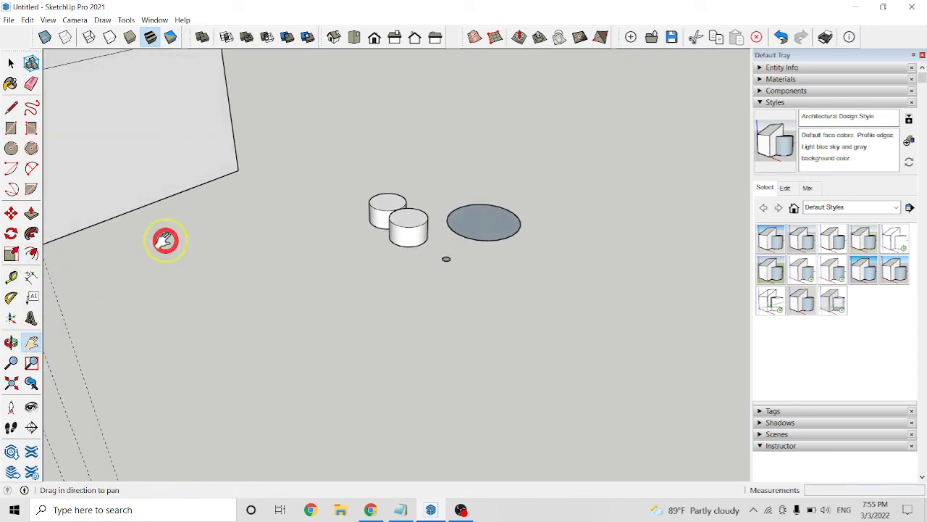
drag(166, 238, 471, 302)
key(space)
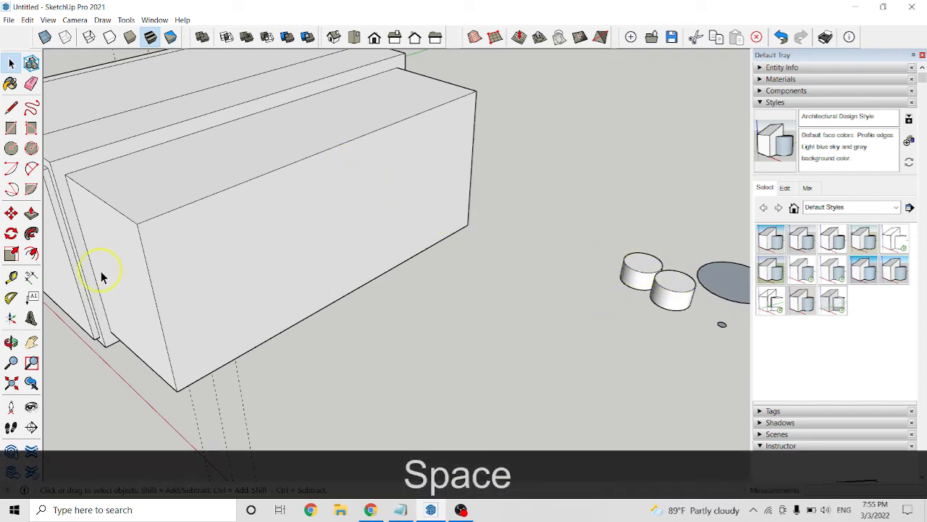
click(8, 109)
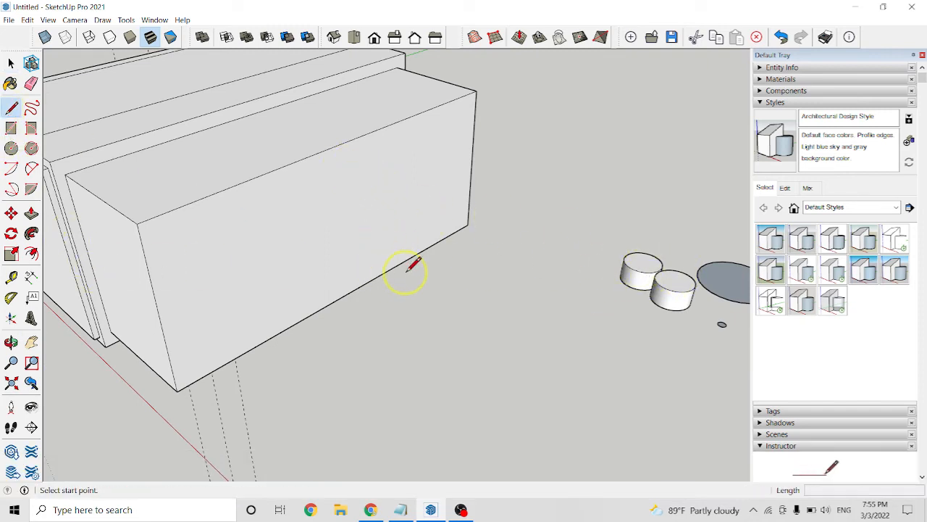
click(467, 224)
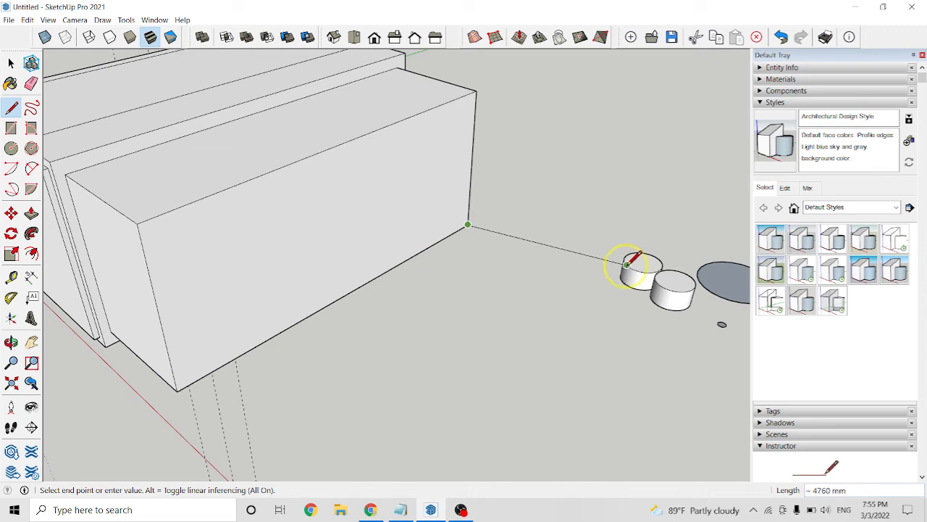
click(626, 283)
key(space)
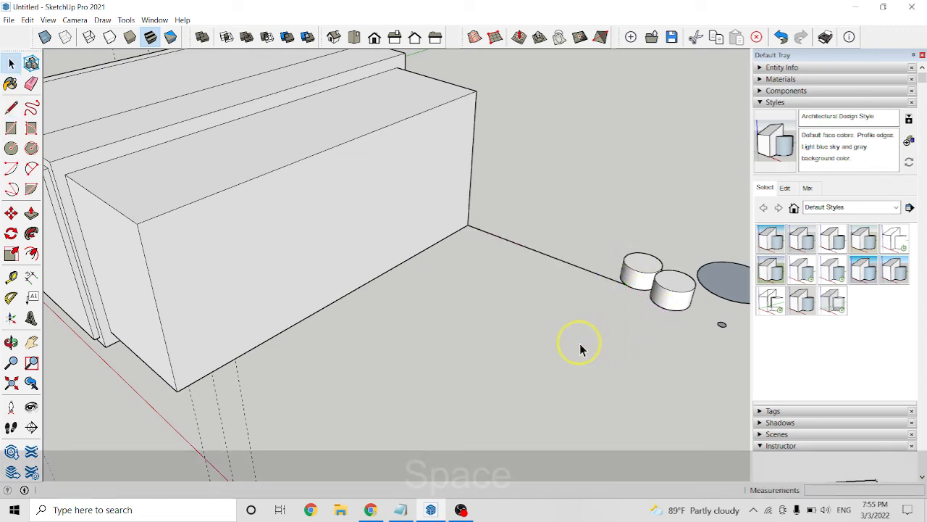
- Delete the cylinder standing in front of the connected one, including its side, faces and circular edges
scroll(658, 307, up, 5)
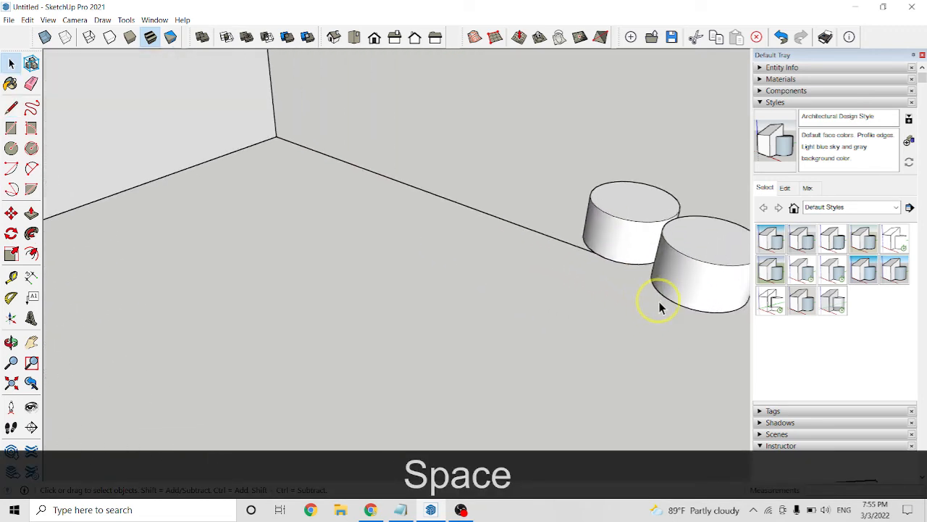
scroll(681, 295, down, 2)
key(Delete)
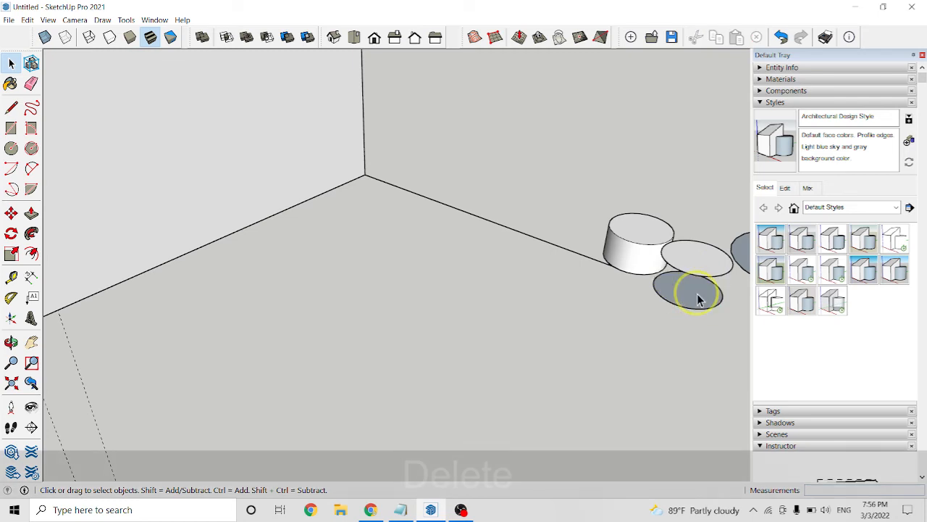
click(689, 303)
key(Delete)
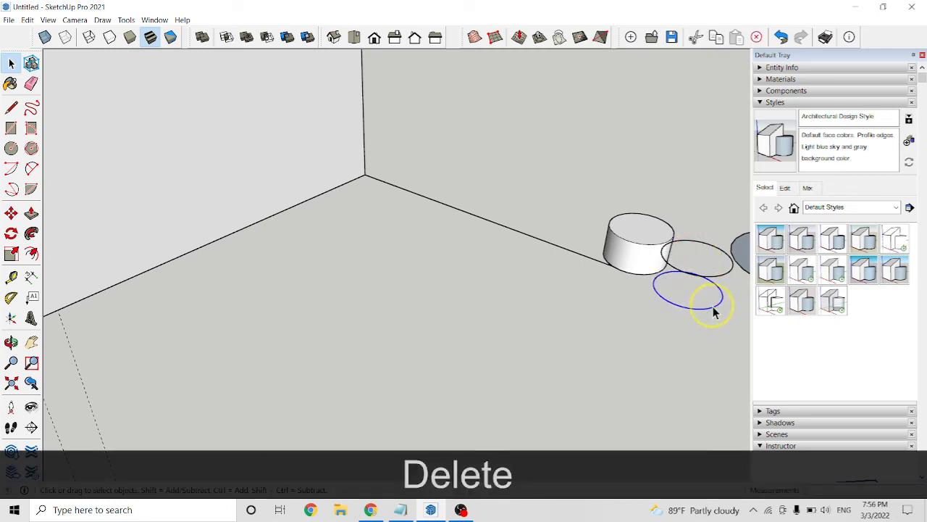
key(Delete)
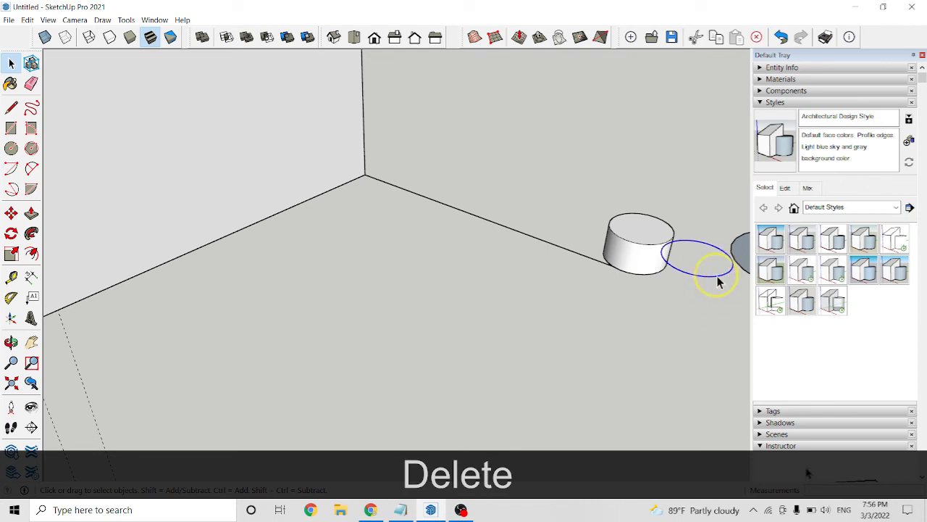
key(Delete)
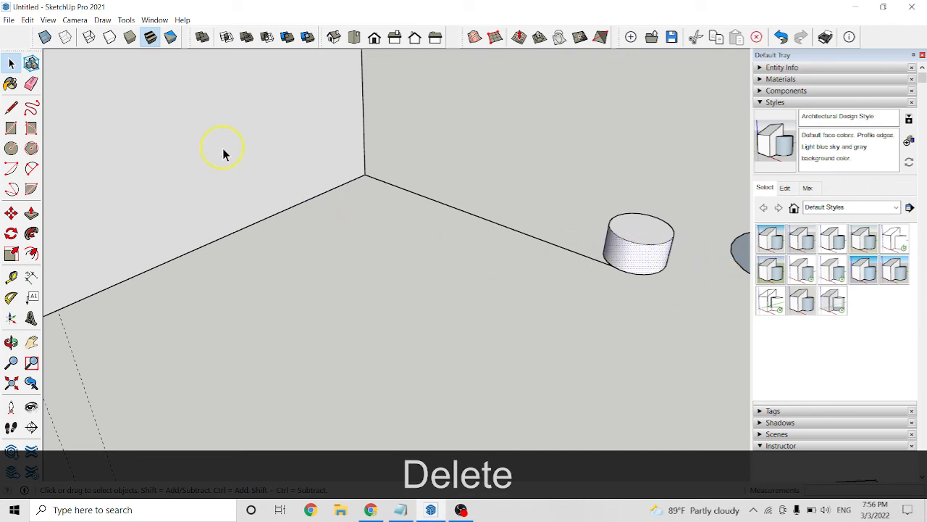
- Select the remaining cylinder's side face with its bounding edges, and extend the selection to all geometry connected to it
click(222, 149)
key(space)
click(637, 262)
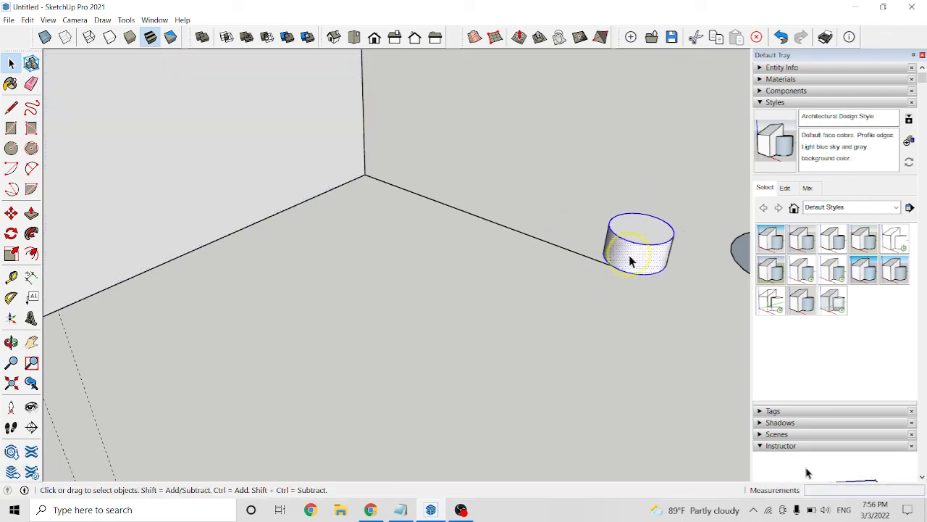
key(ctrl+a)
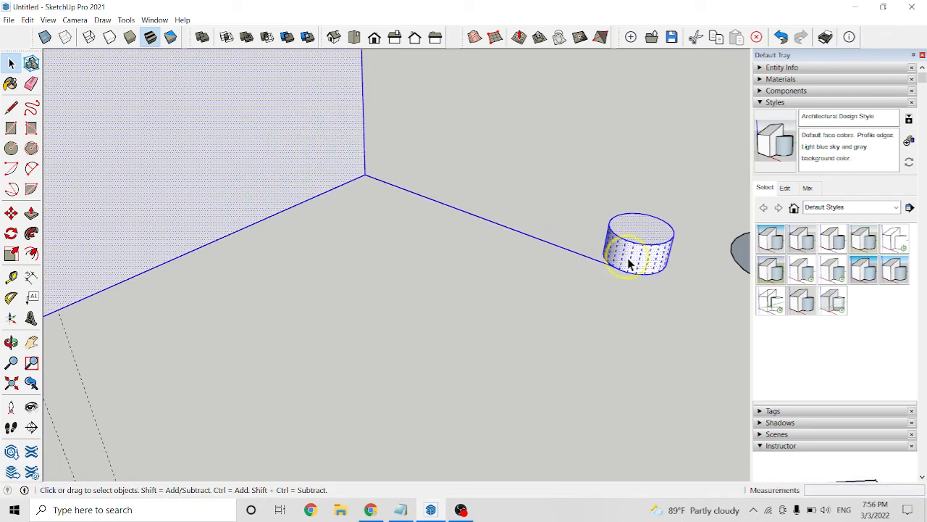
scroll(623, 275, down, 3)
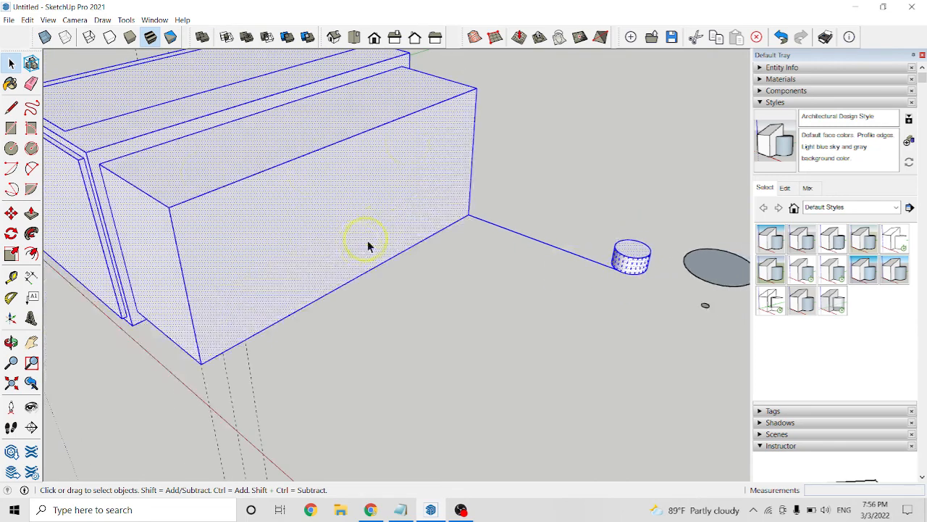
middle_drag(367, 246, 238, 132)
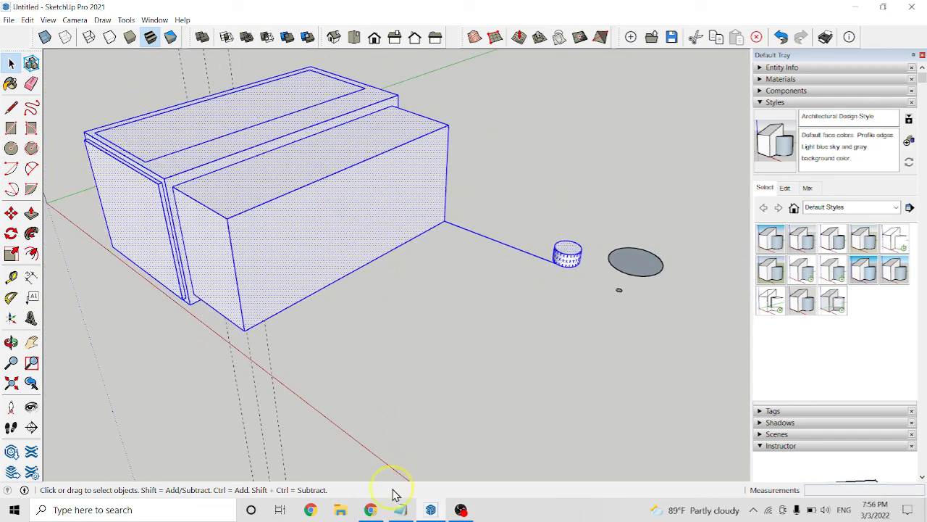
- Recheck the double click / triple click item in the Notepad lesson list, and select only the cylinder's side face in SketchUp
click(401, 510)
click(689, 228)
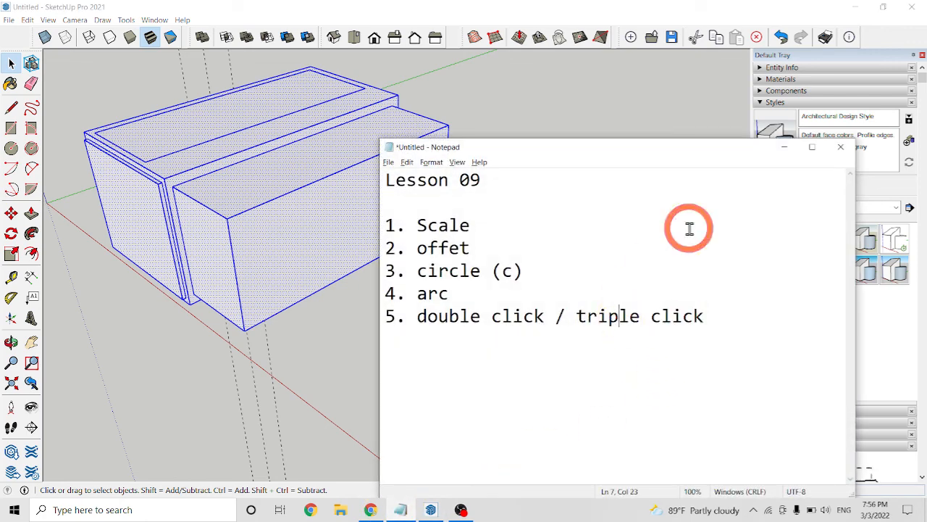
click(784, 147)
click(654, 155)
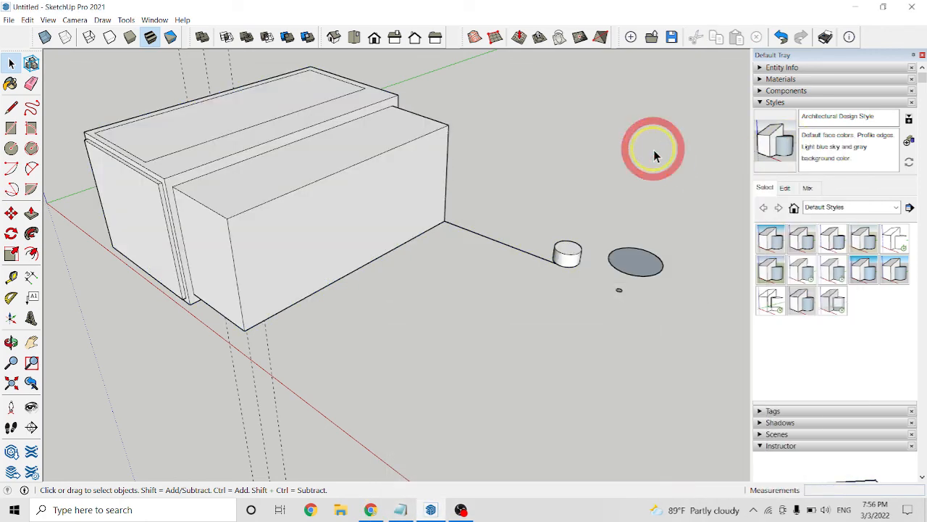
click(562, 260)
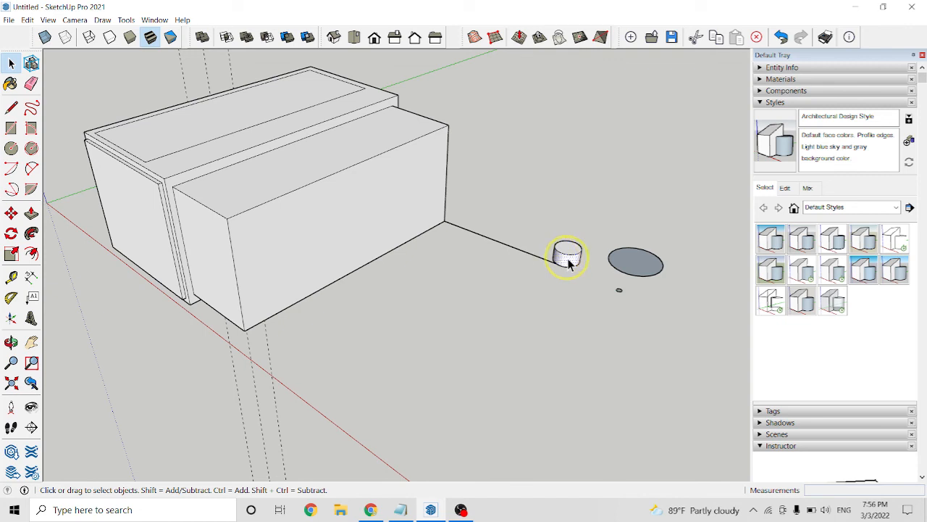
- Highlight the words "double click" in the Notepad lesson list and return to the model
click(400, 510)
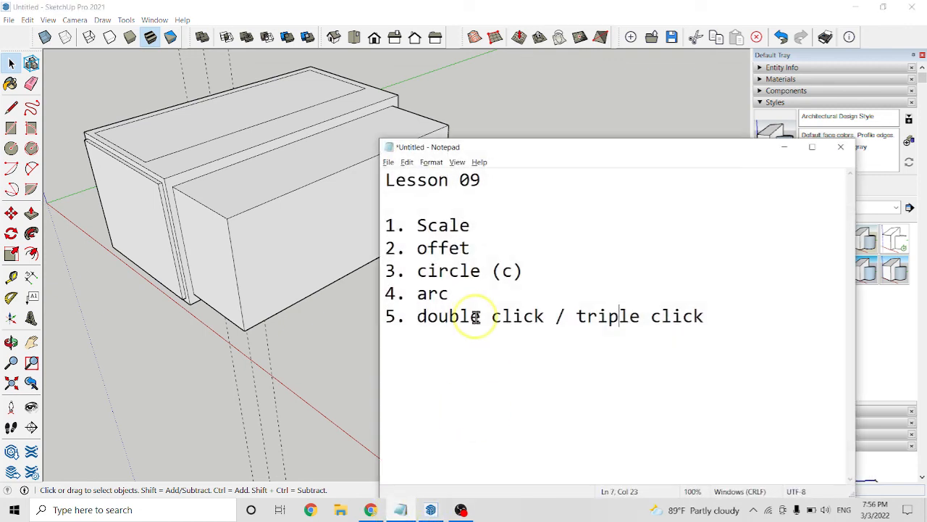
drag(420, 316, 533, 315)
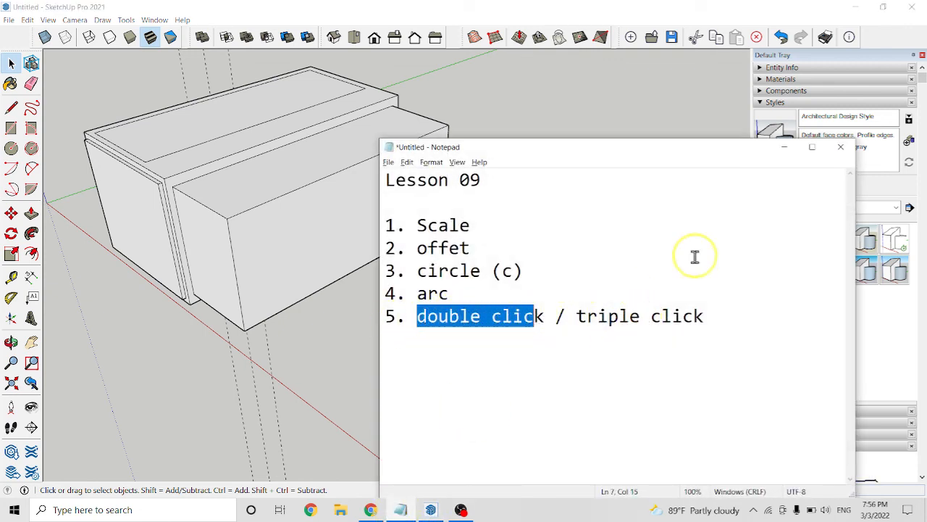
click(785, 148)
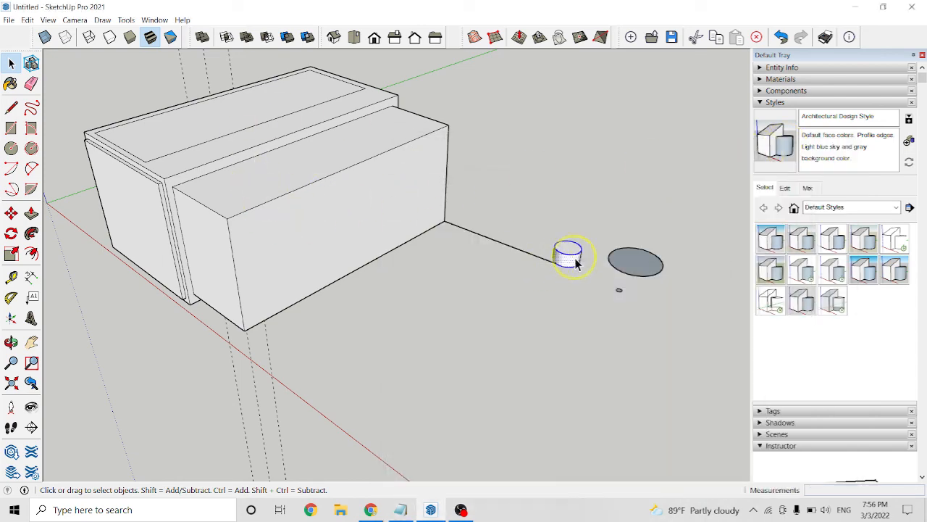
- Select the cylinder together with the line and both boxes connected to it
triple_click(571, 260)
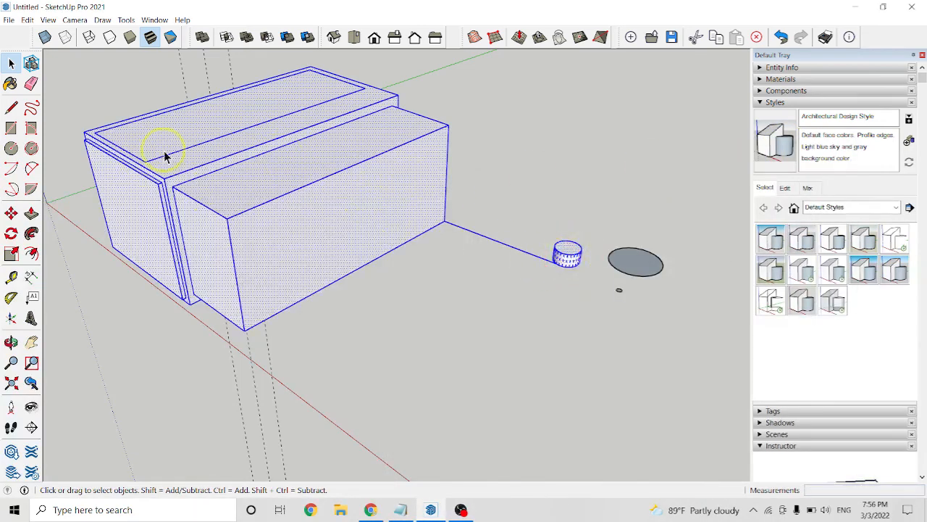
scroll(257, 217, down, 2)
scroll(361, 281, up, 2)
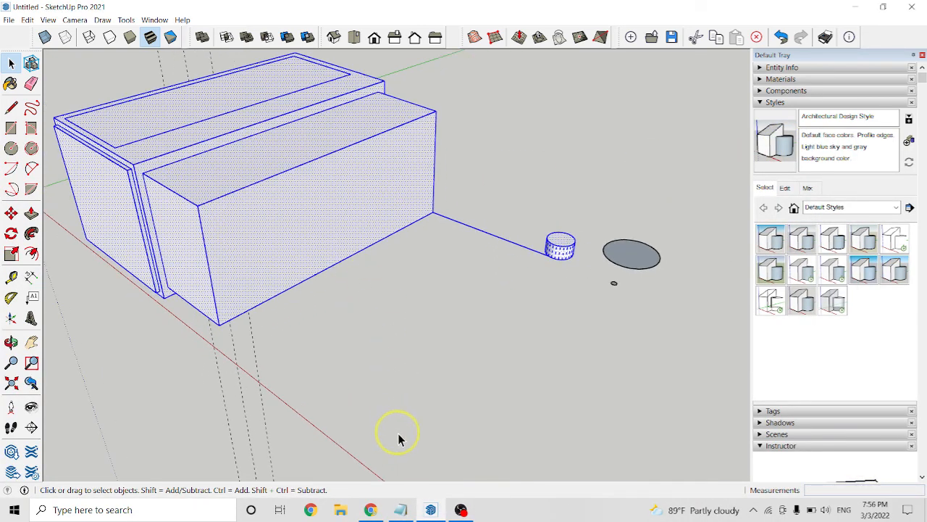
- Switch back to the lesson list in Notepad
click(397, 511)
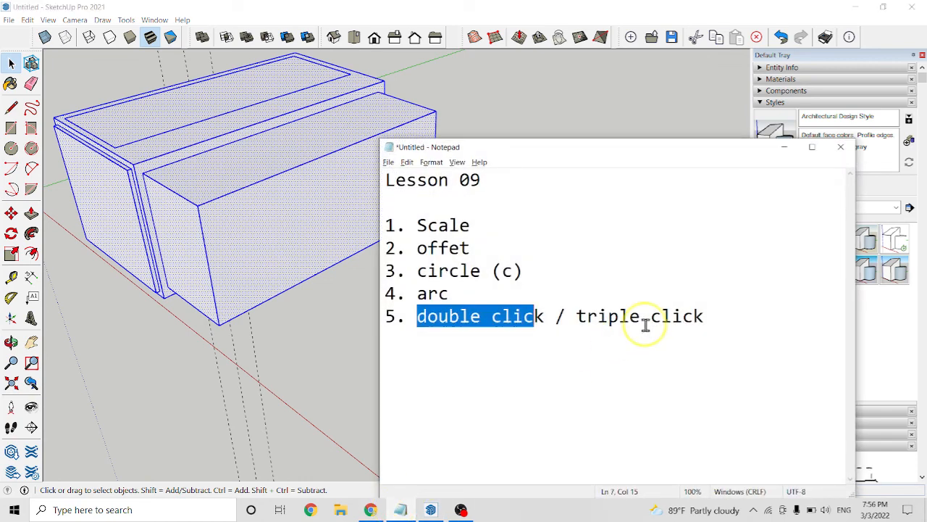